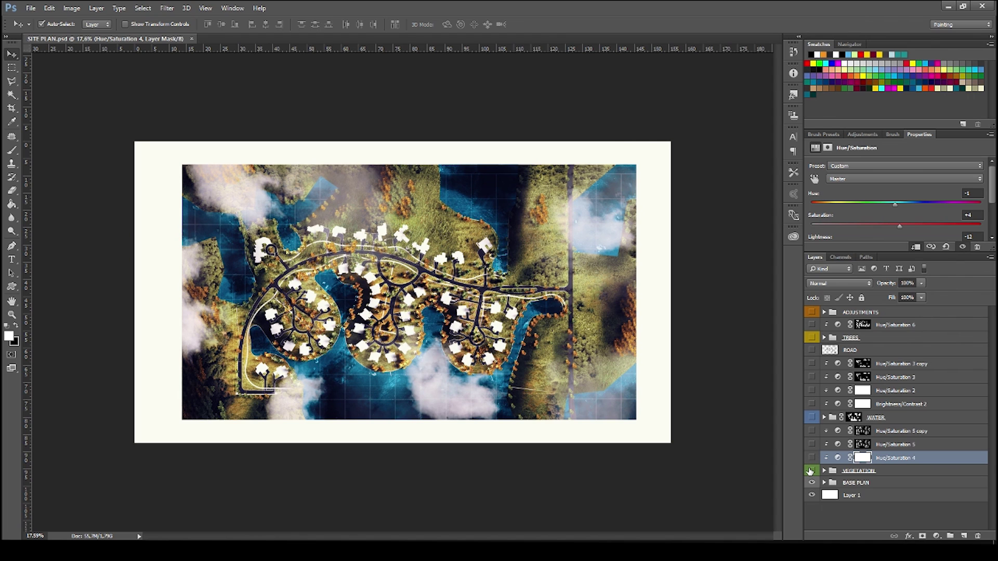
Step: Turn the layers and groups from VEGETATION upward back on to preview how the finished site plan builds up
left_click(811, 471)
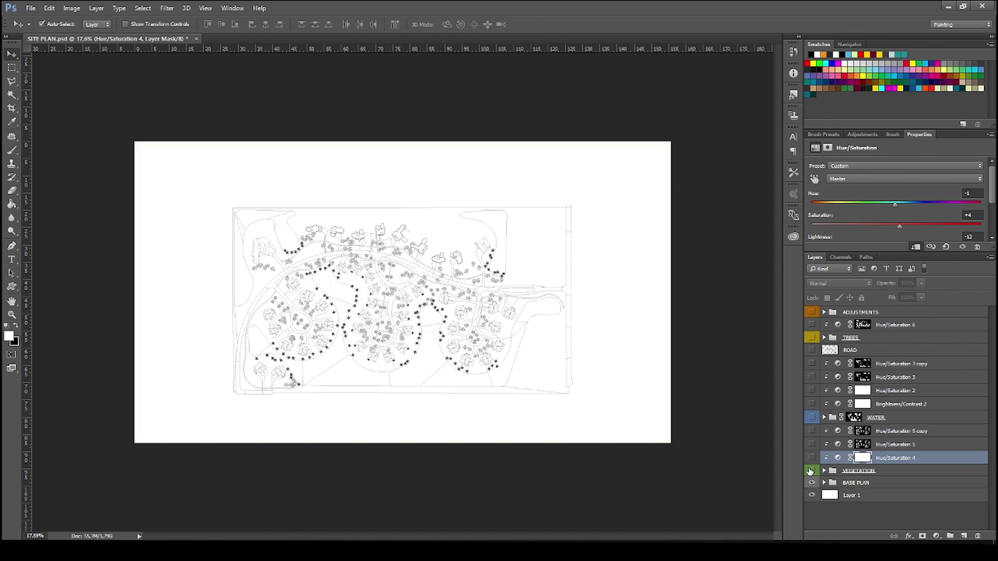
left_click(810, 471)
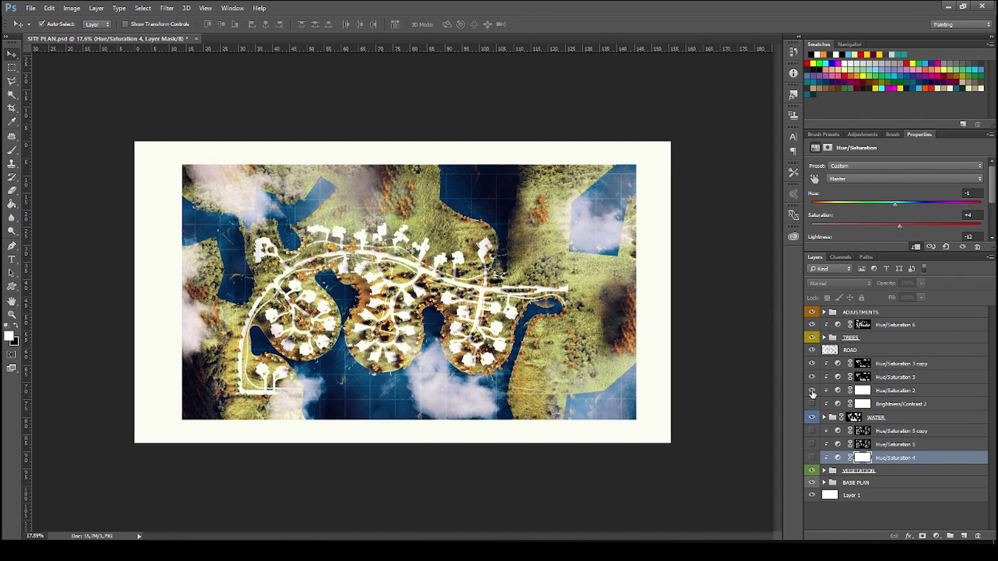
left_click_drag(812, 431, 811, 459)
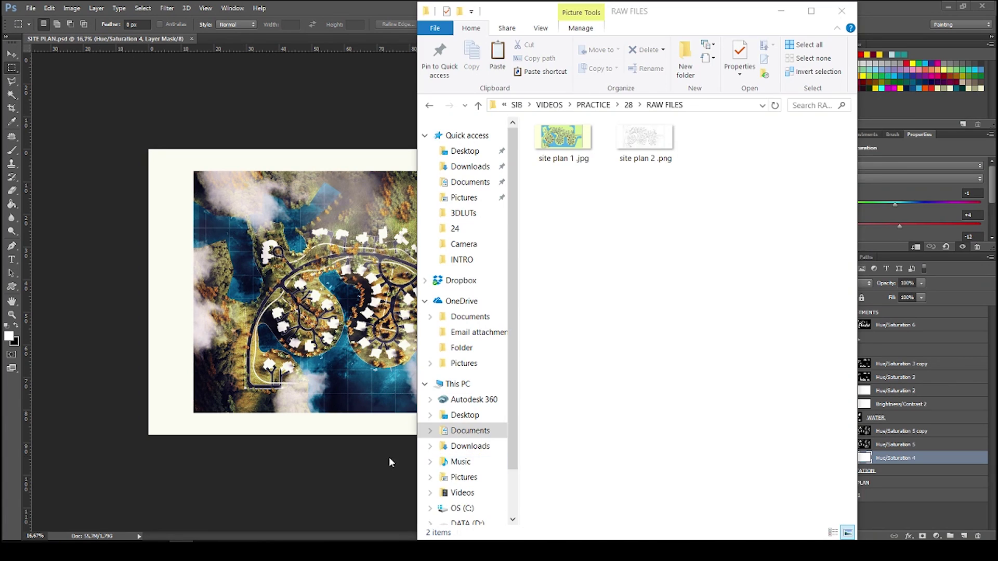
Step: Return to the SITE PLAN.psd document, view the BASE PLAN group in isolation, and restore the other layers
left_click(390, 462)
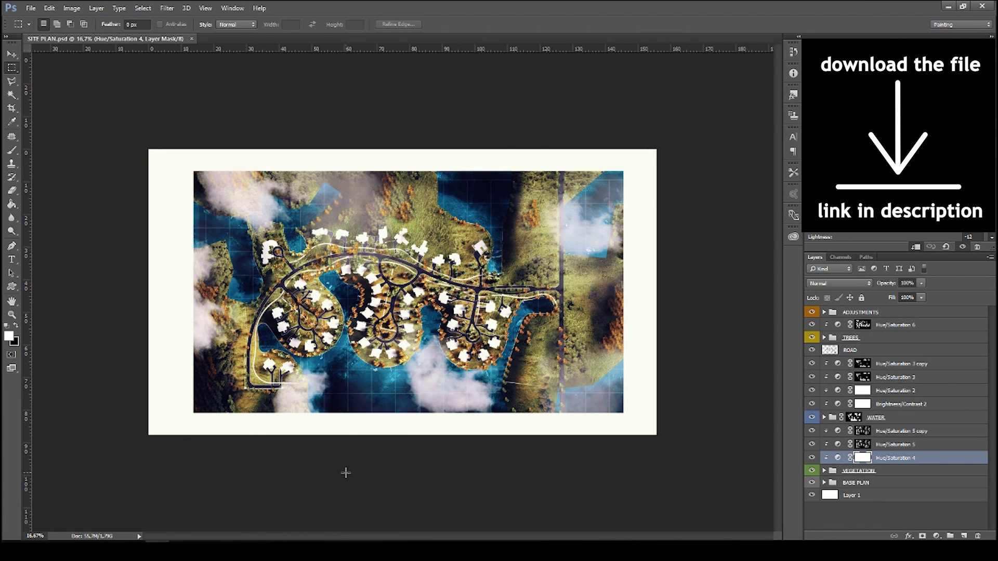
left_click(10, 57)
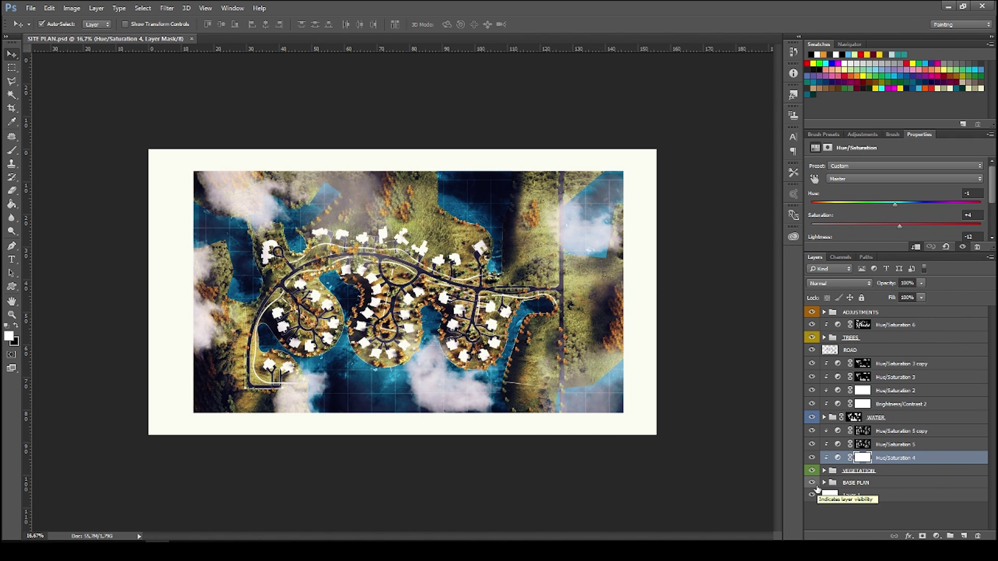
left_click(812, 482, "alt")
left_click(812, 483, "alt")
Step: Switch to File Explorer and look through the grass, forest and wetlands images in the TEXTURES USED folder
left_click(35, 492)
left_click(629, 105)
double_click(636, 153)
scroll(721, 390, "up", 2)
scroll(721, 391, "up", 1)
left_click(632, 198)
left_click(751, 238)
scroll(754, 291, "down", 5)
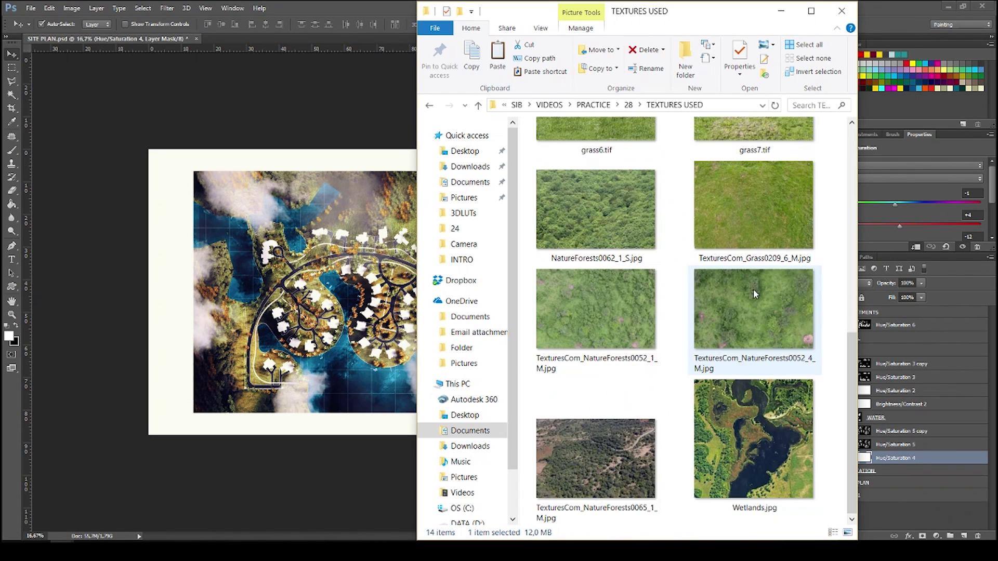
left_click(754, 426)
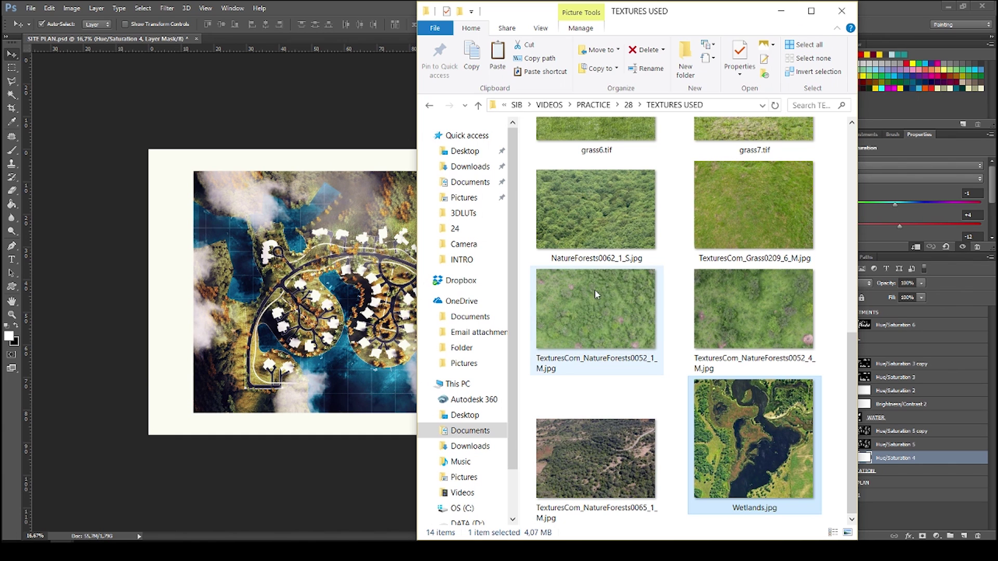
scroll(753, 322, "up", 5)
left_click(781, 10)
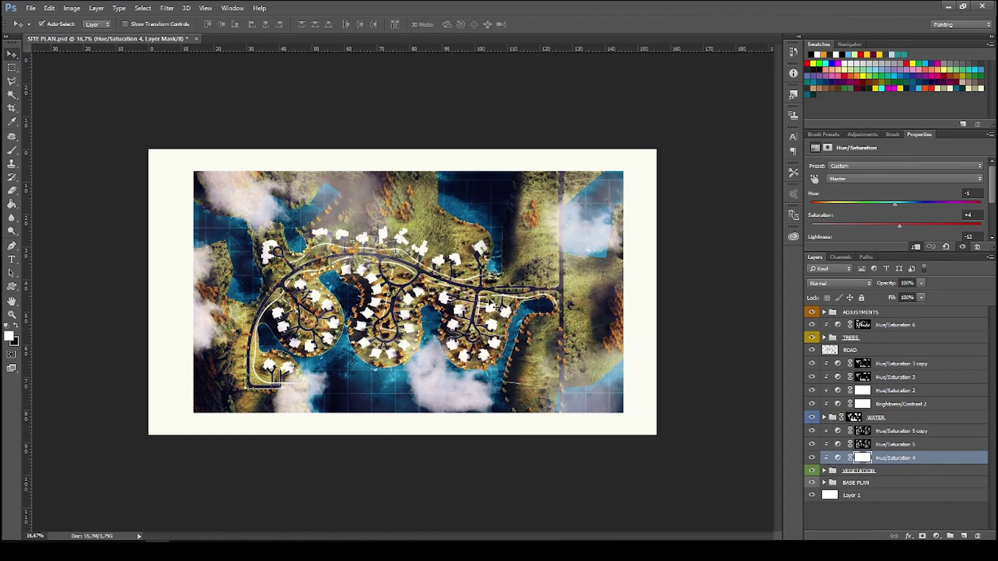
Step: Open site plan 2.png from the RAW FILES folder and examine the line drawing's houses, roads and trees up close
mouse_move(99, 550)
left_click(47, 493)
left_click(639, 105)
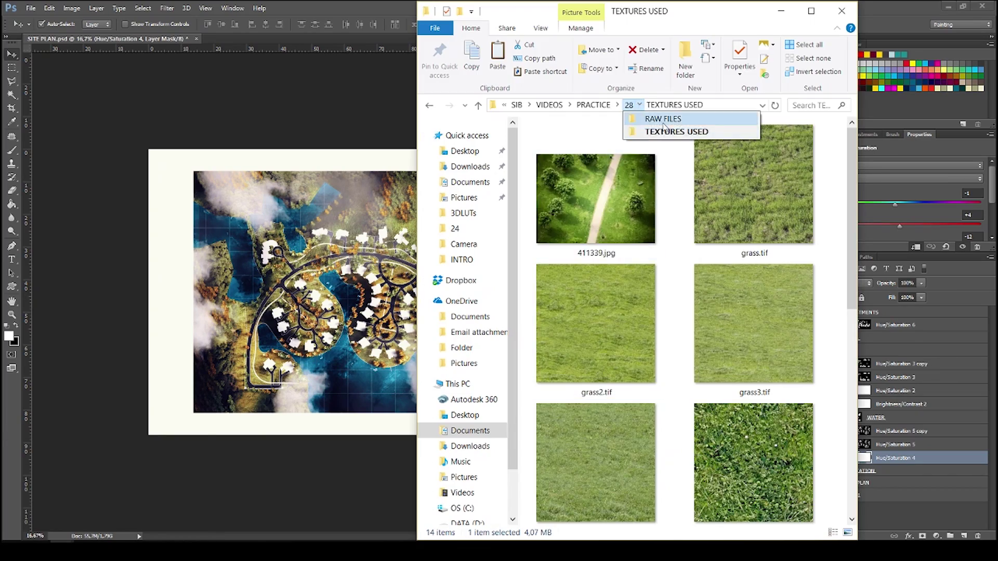
left_click(662, 116)
left_click(644, 148)
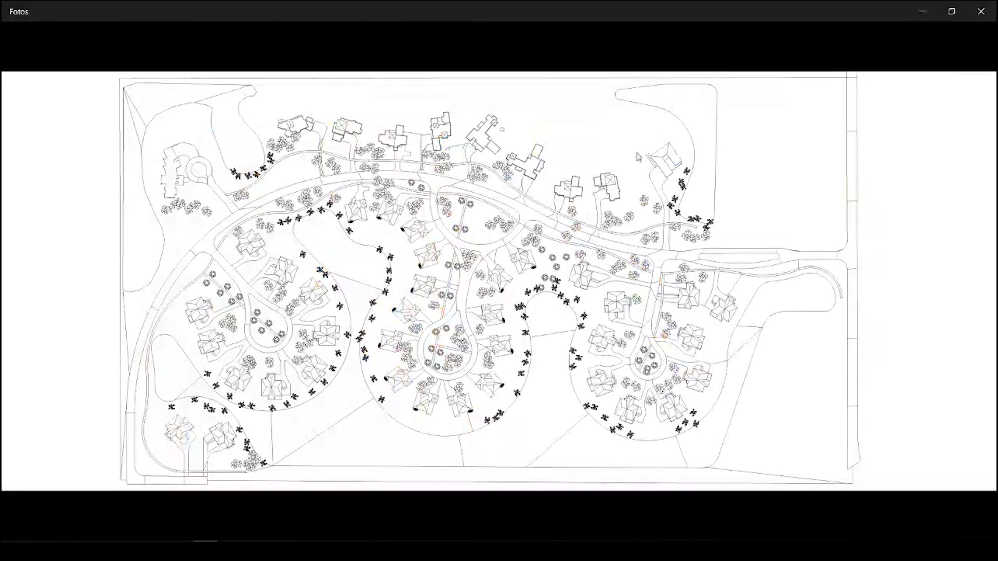
scroll(520, 288, "up", 4)
left_click_drag(643, 99, 452, 248)
scroll(452, 247, "up", 2)
left_click_drag(312, 177, 535, 307)
scroll(535, 307, "up", 1)
scroll(525, 156, "down", 5)
scroll(458, 309, "up", 1)
scroll(458, 309, "down", 3)
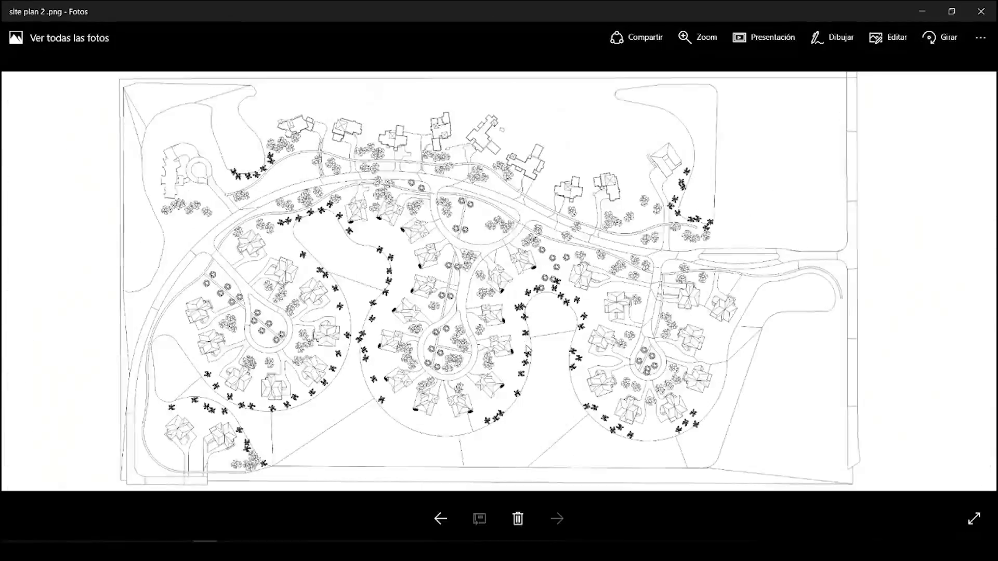
Step: Display the coloured plan site plan 1.jpg and examine its details up close
key("Left")
scroll(536, 457, "up", 5)
left_click_drag(524, 247, 577, 405)
scroll(577, 406, "up", 2)
left_click_drag(208, 99, 577, 404)
left_click_drag(223, 327, 594, 403)
scroll(595, 403, "down", 4)
scroll(312, 318, "down", 4)
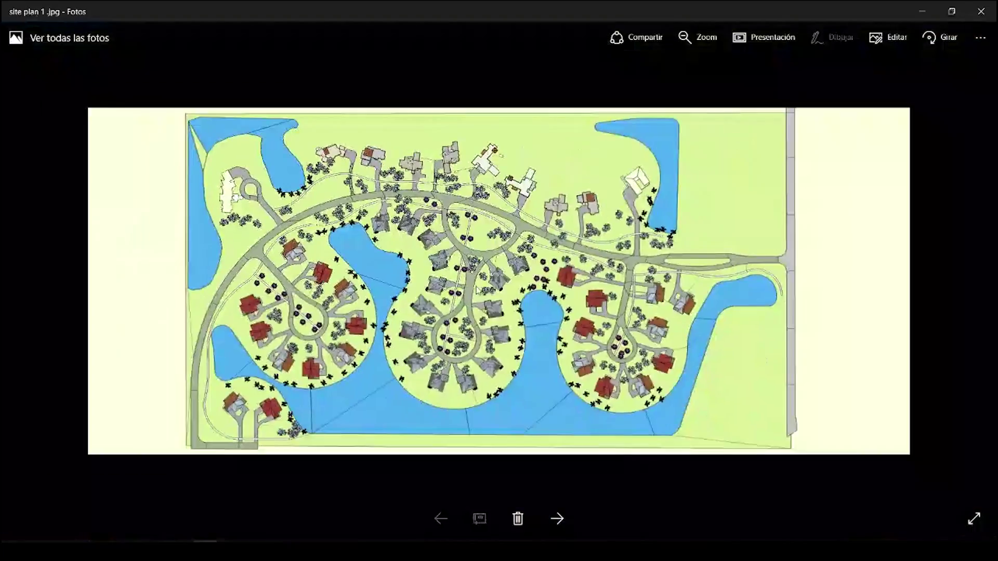
scroll(359, 346, "up", 2)
scroll(260, 451, "down", 2)
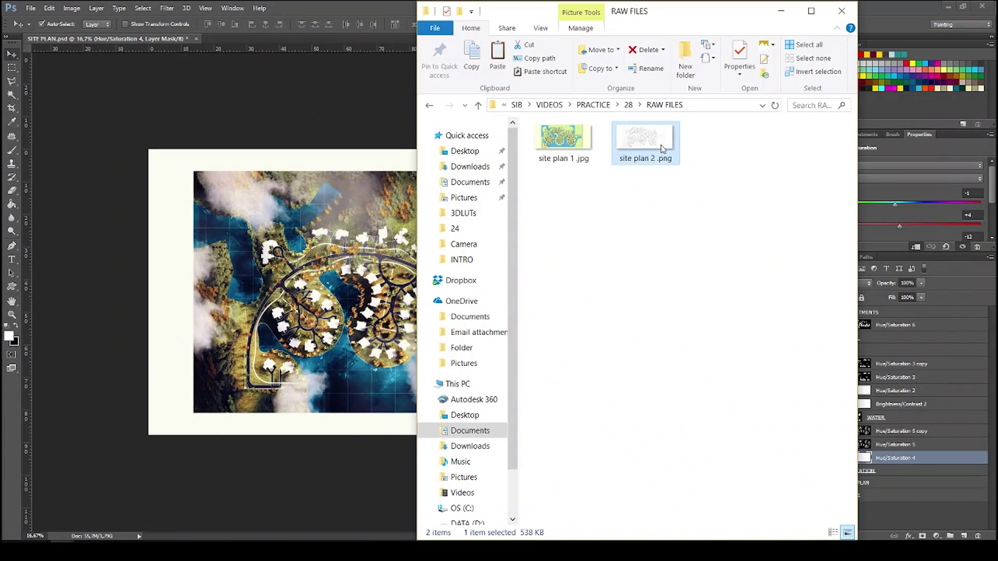
Step: Open site plan 2.png as a new Photoshop document and extend its canvas on all four sides with the Crop tool
left_click_drag(662, 148, 278, 40)
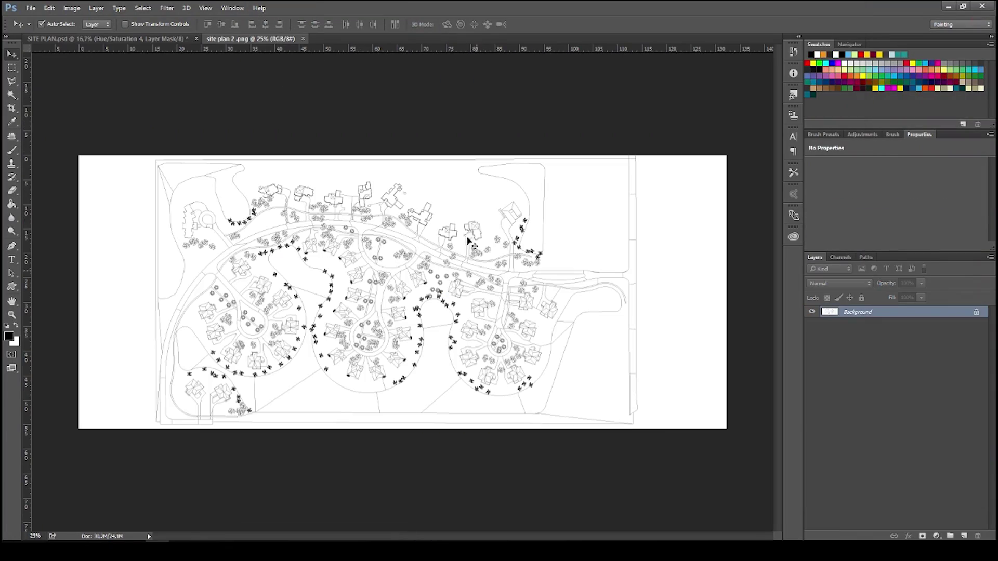
key("c")
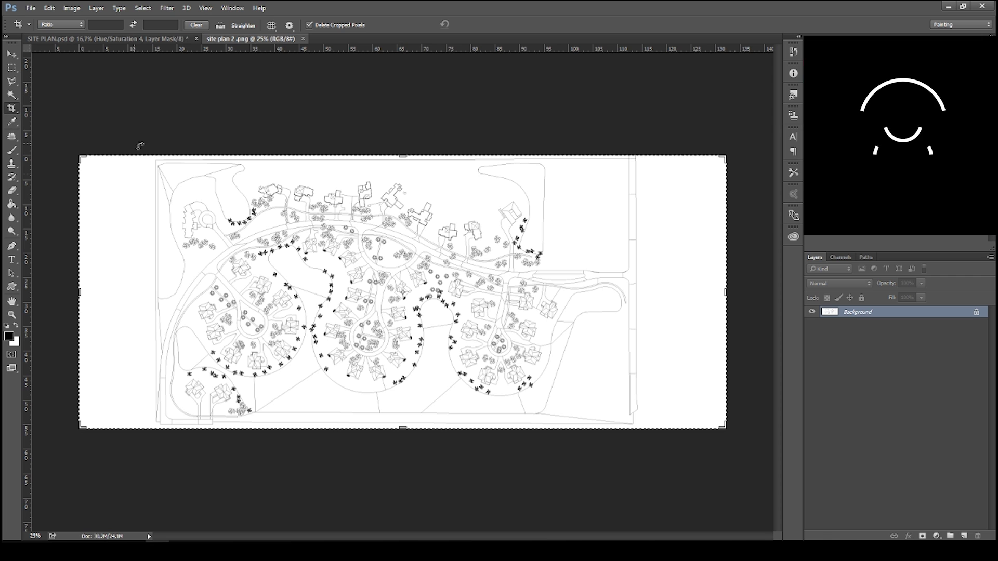
left_click_drag(408, 155, 407, 109)
left_click_drag(401, 478, 400, 516)
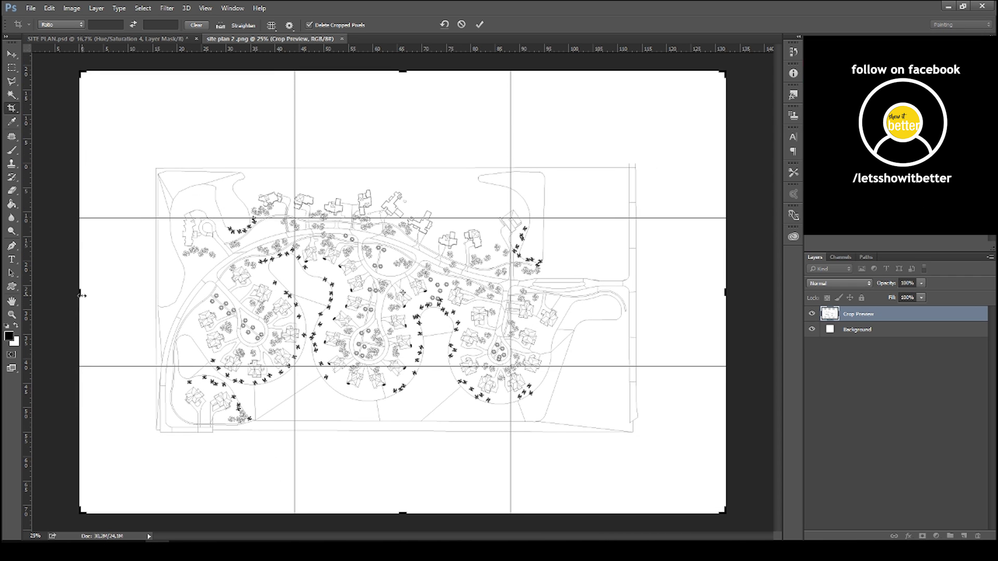
left_click_drag(80, 295, 64, 294)
left_click_drag(742, 293, 759, 294)
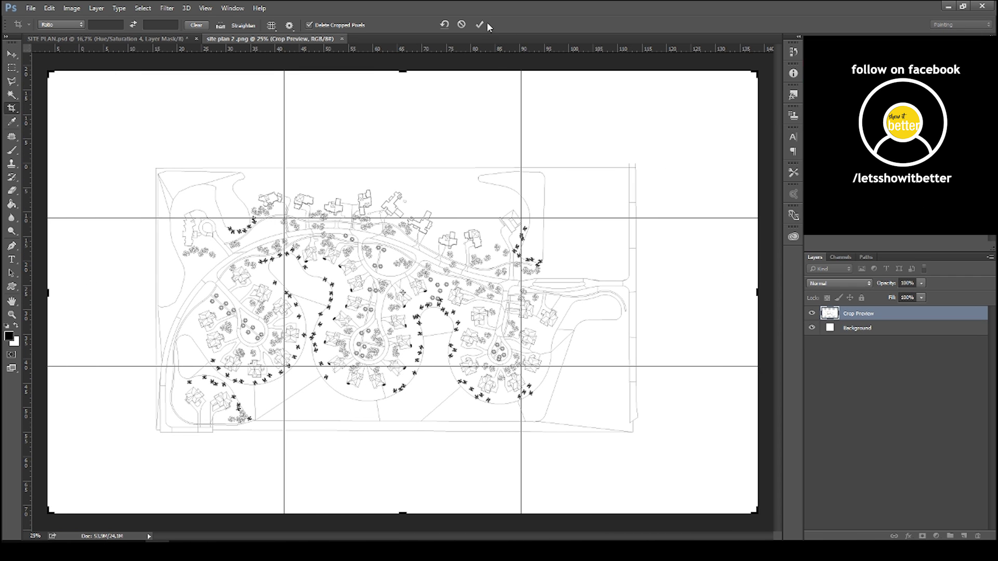
left_click(481, 25)
key("v")
scroll(474, 264, "down", 4)
scroll(474, 266, "up", 4)
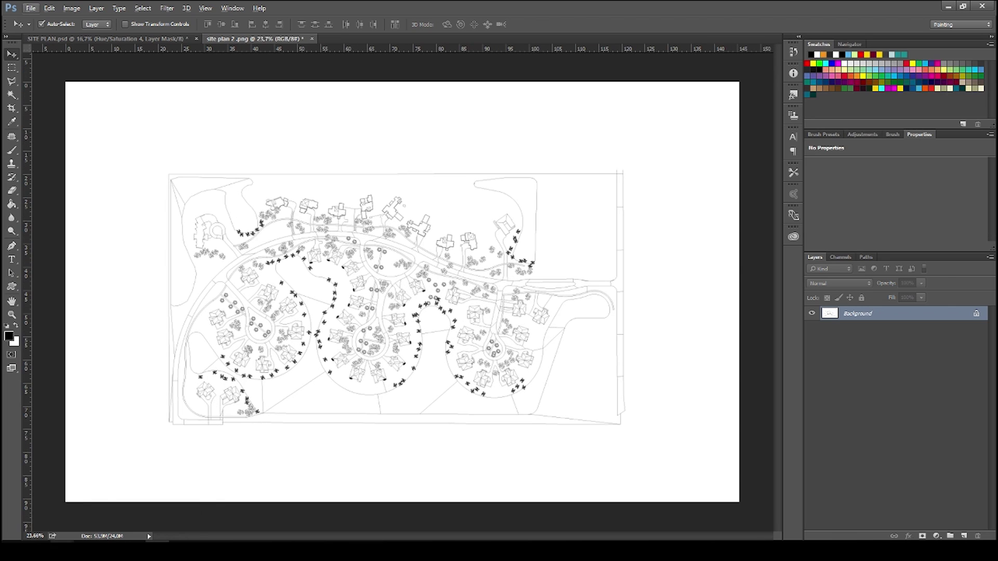
Step: Place the grass and forest textures from the TEXTURES USED folder into the site plan document, leaving out 411339.jpg and Wetlands.jpg
mouse_move(62, 550)
left_click(61, 512)
left_click(641, 106)
left_click(643, 108)
left_click(642, 108)
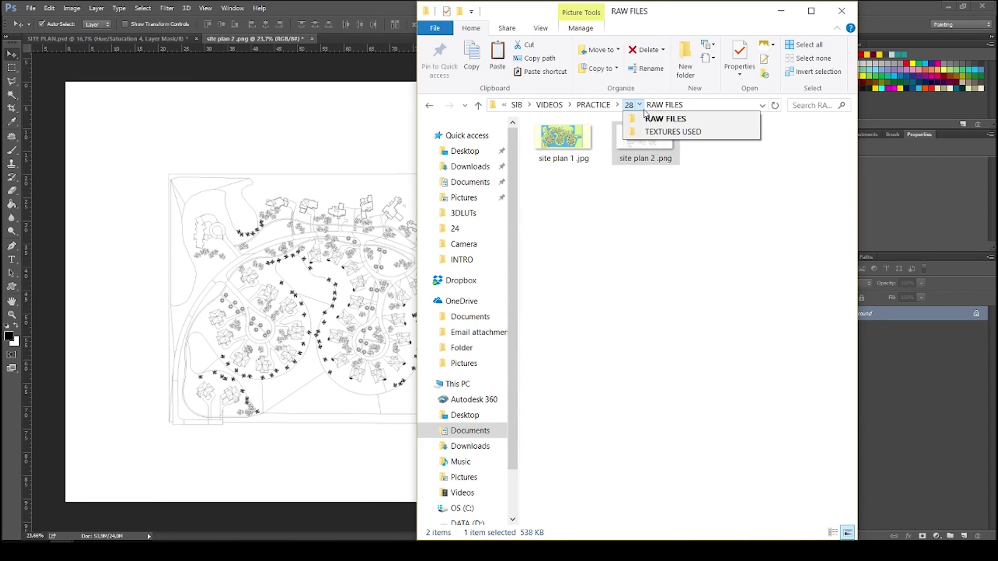
left_click(672, 131)
left_click(705, 209)
scroll(707, 233, "down", 5)
left_click(768, 317, "shift")
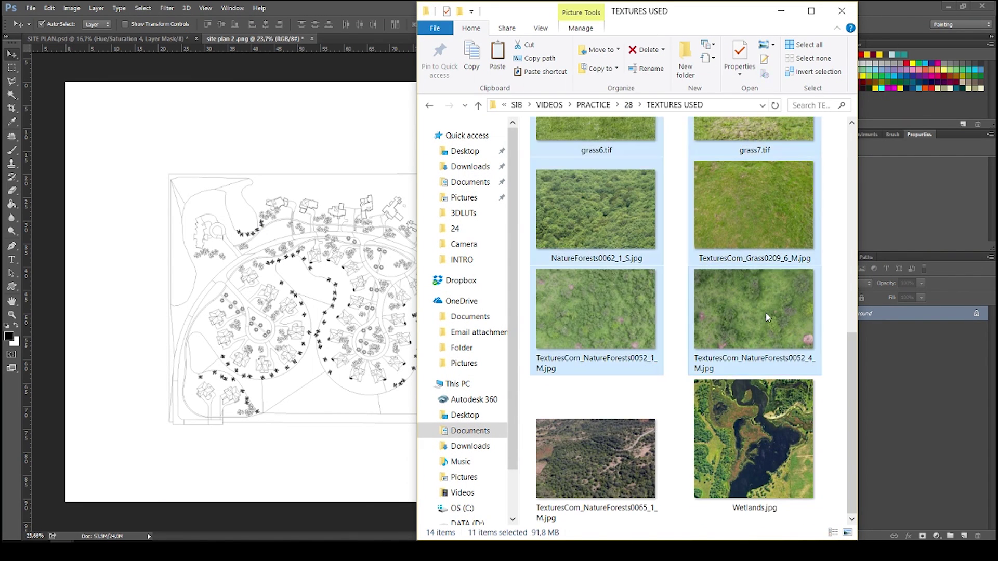
left_click(614, 437, "shift")
left_click_drag(623, 329, 329, 350)
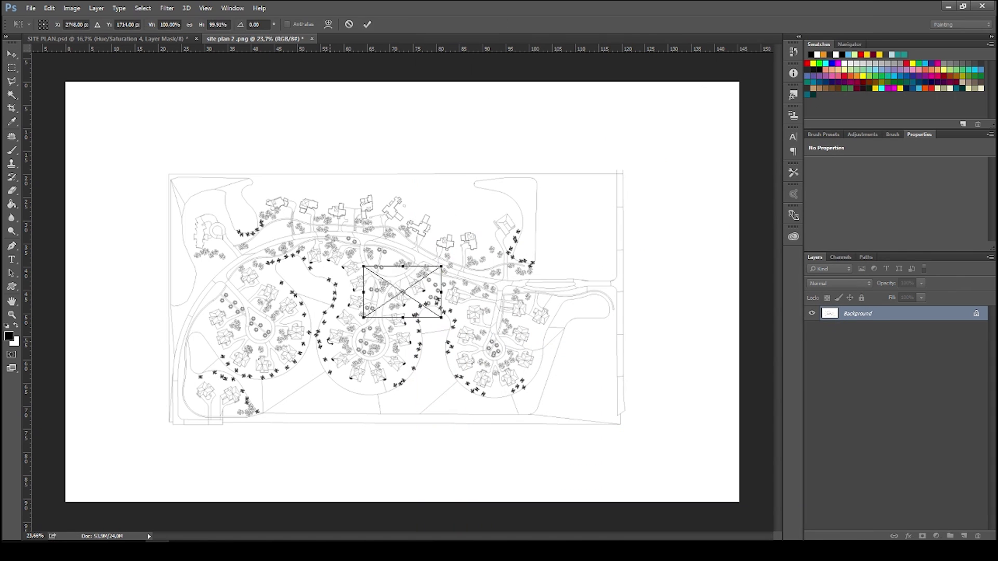
key("Return")
key("Return")
key("Return")
key("Return")
key("Return")
key("Return")
key("Return")
key("Return")
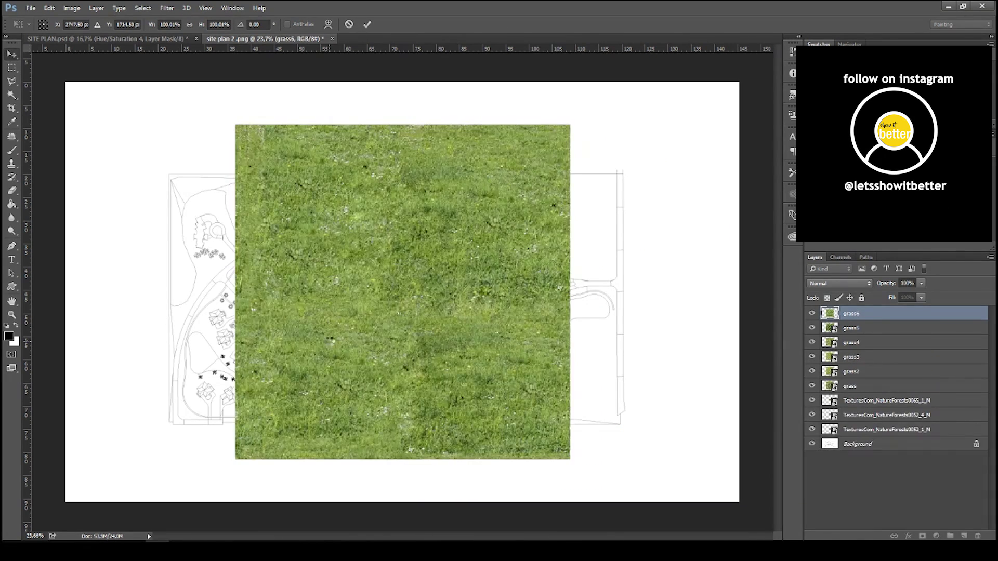
key("Return")
key("Return")
key("Return")
key("Return")
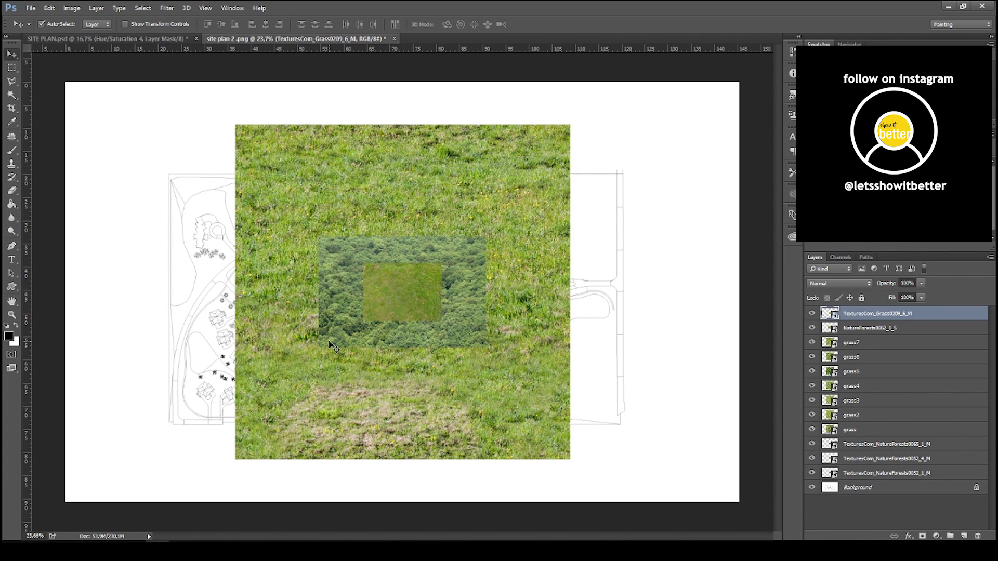
Step: Group all the placed texture layers into a group named VEGETATION and label it green
left_click(877, 474)
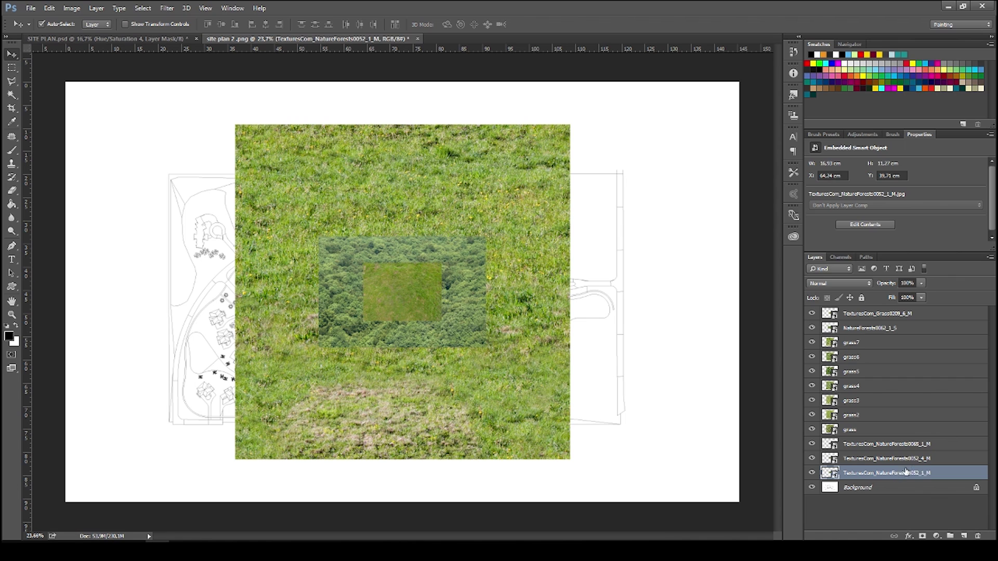
left_click(891, 314, "shift")
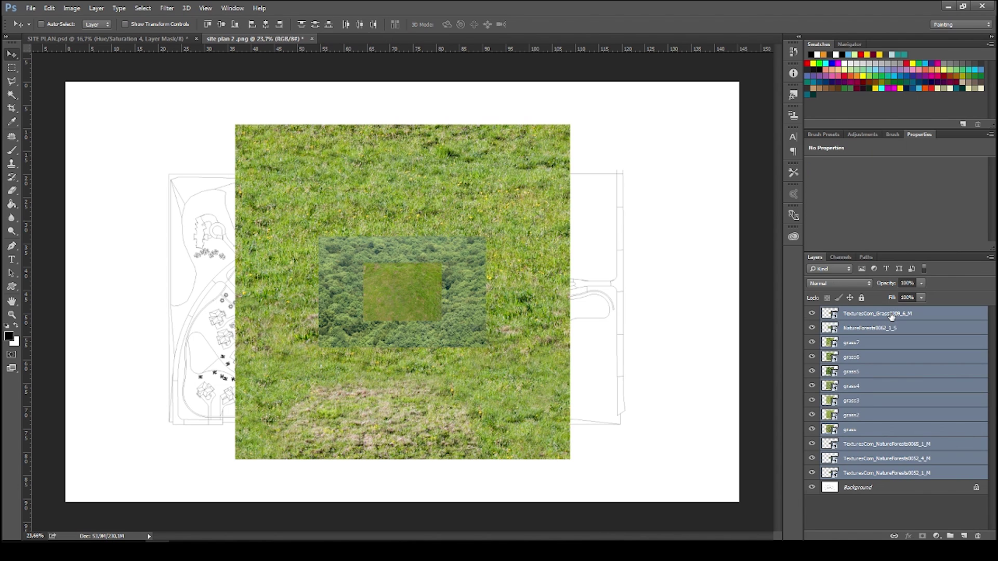
key("ctrl+g")
right_click(811, 312)
left_click(842, 397)
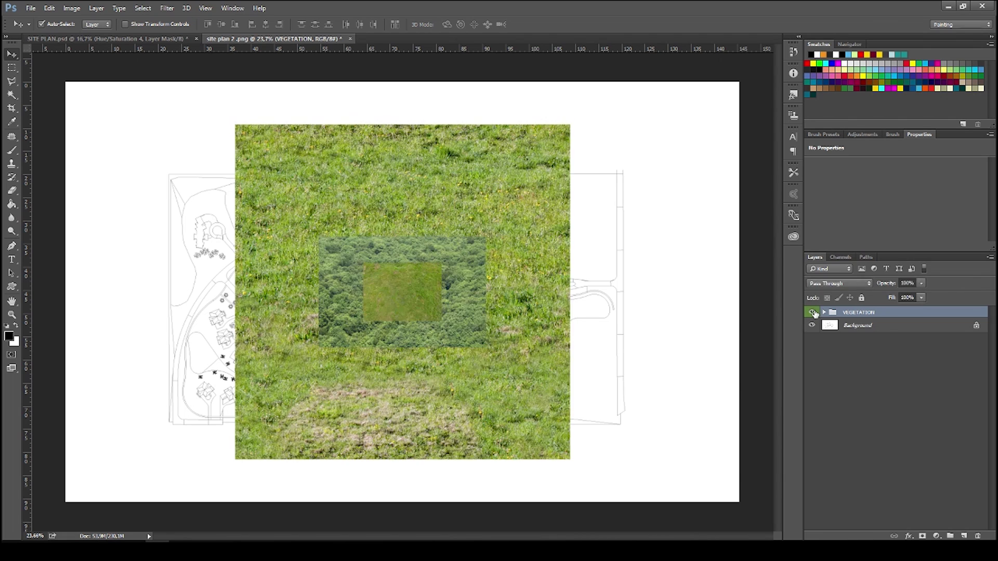
Step: Duplicate the Background layer into a new group named BASE PLAN and label the group gray
left_click(857, 326)
key("ctrl+j")
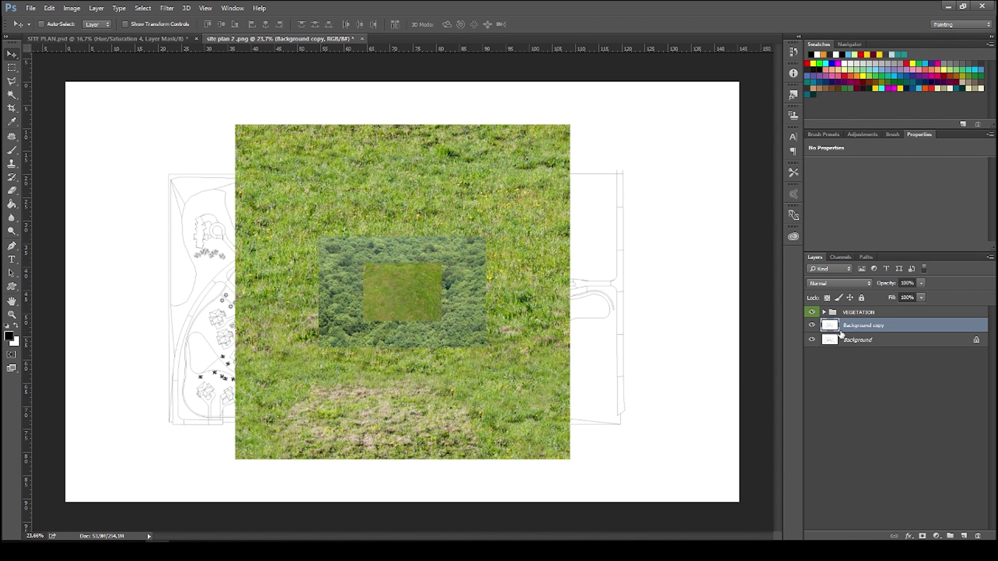
key("ctrl+g")
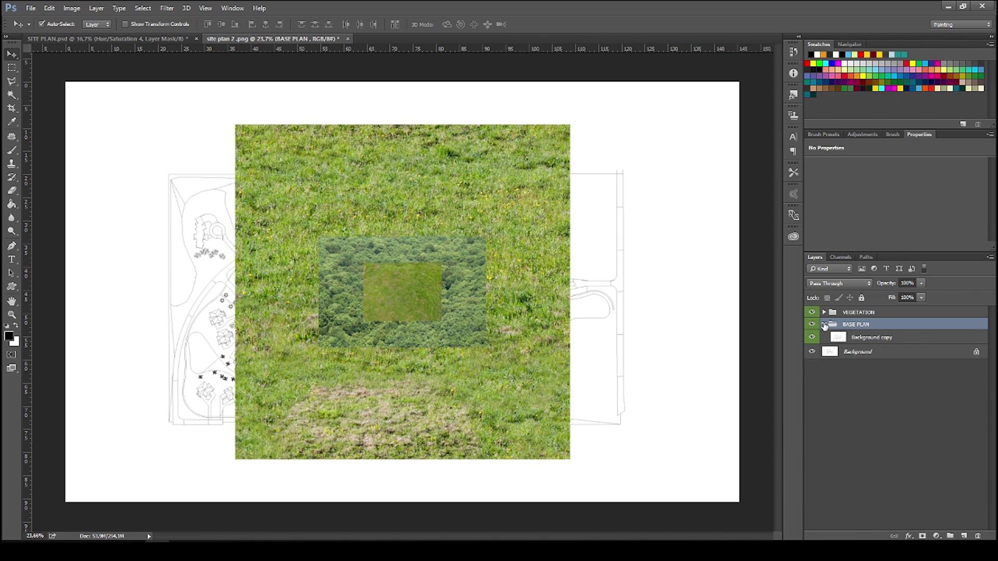
left_click(824, 324)
right_click(813, 328)
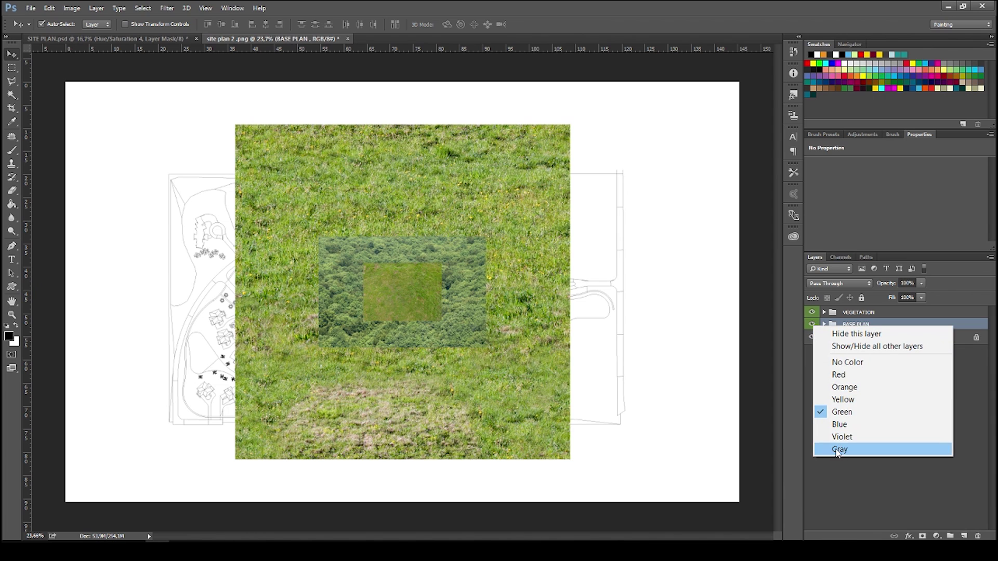
left_click(838, 450)
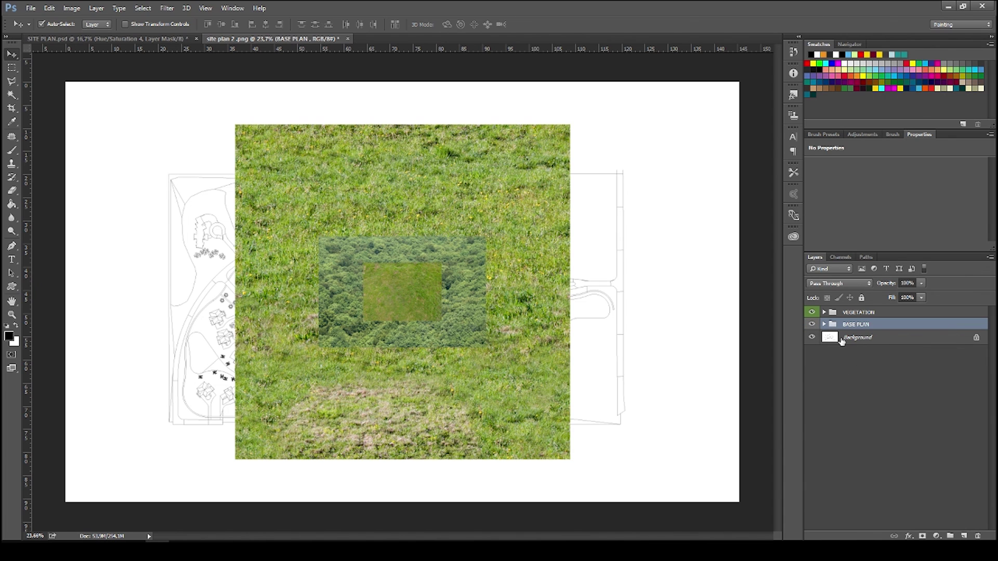
Step: Expand the VEGETATION group and hide all the texture layers inside it
left_click(828, 318)
left_click(824, 315)
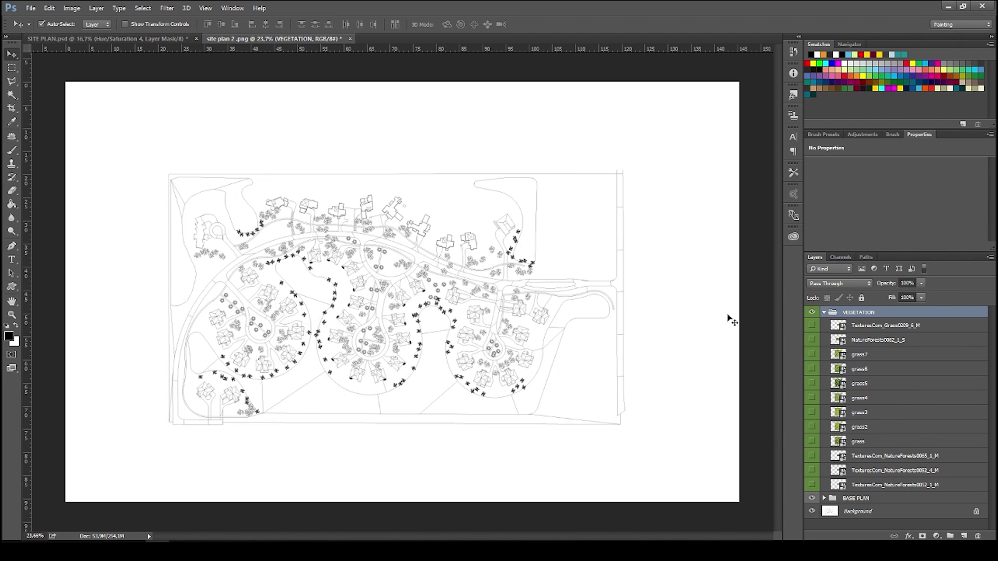
Step: In SITE PLAN.psd, hide everything above the VEGETATION group, expand it, and isolate its masked TexturesCom_Grass0209_6_M copy layer for a close look
left_click(156, 40)
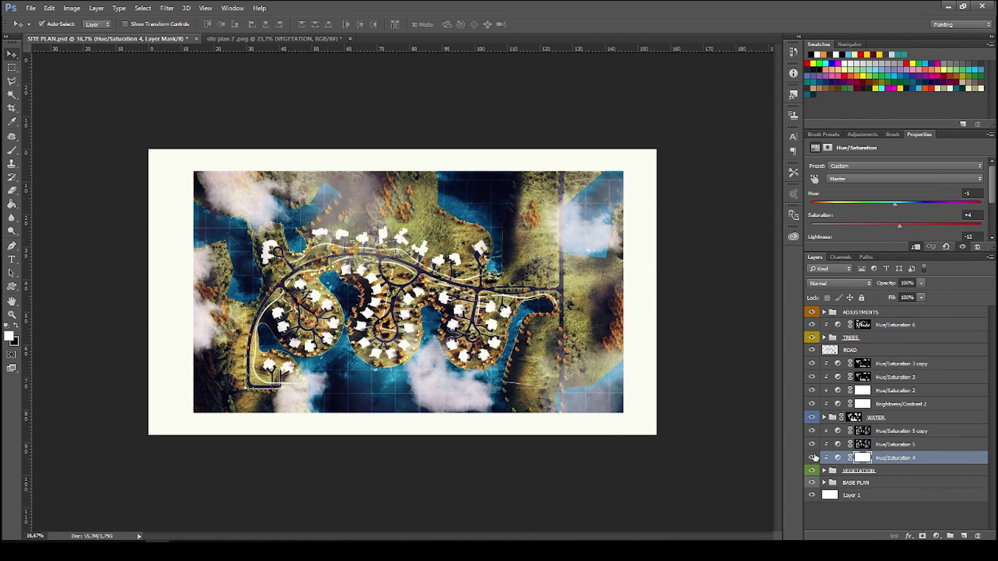
left_click(812, 314)
left_click_drag(809, 431, 812, 457)
left_click(823, 471)
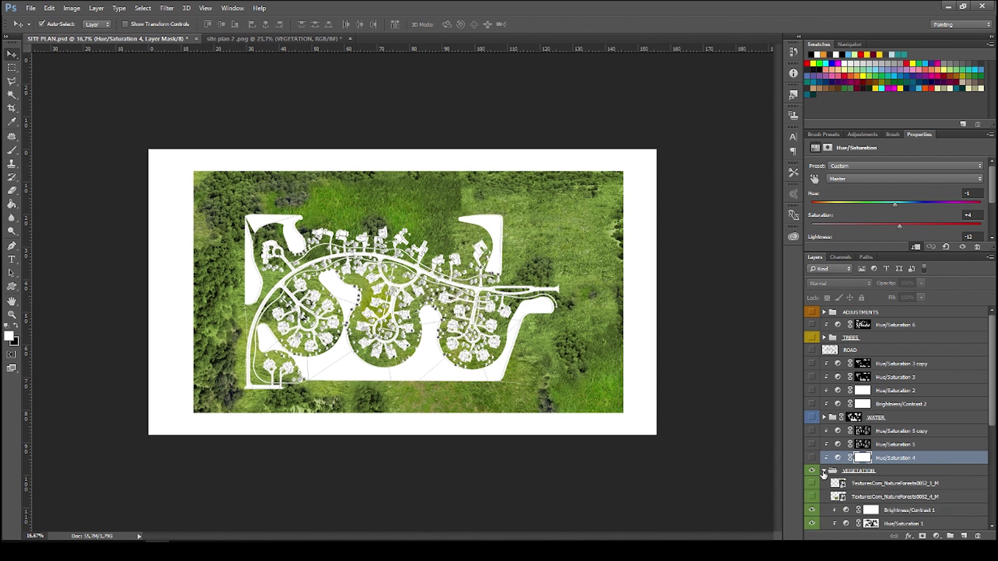
scroll(833, 448, "down", 5)
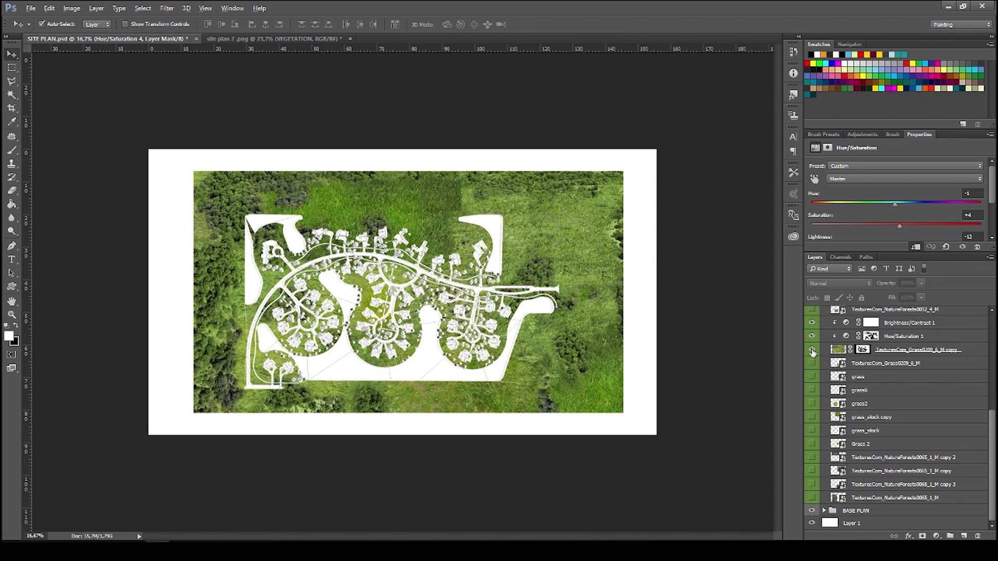
left_click(812, 352, "alt")
scroll(557, 326, "up", 5)
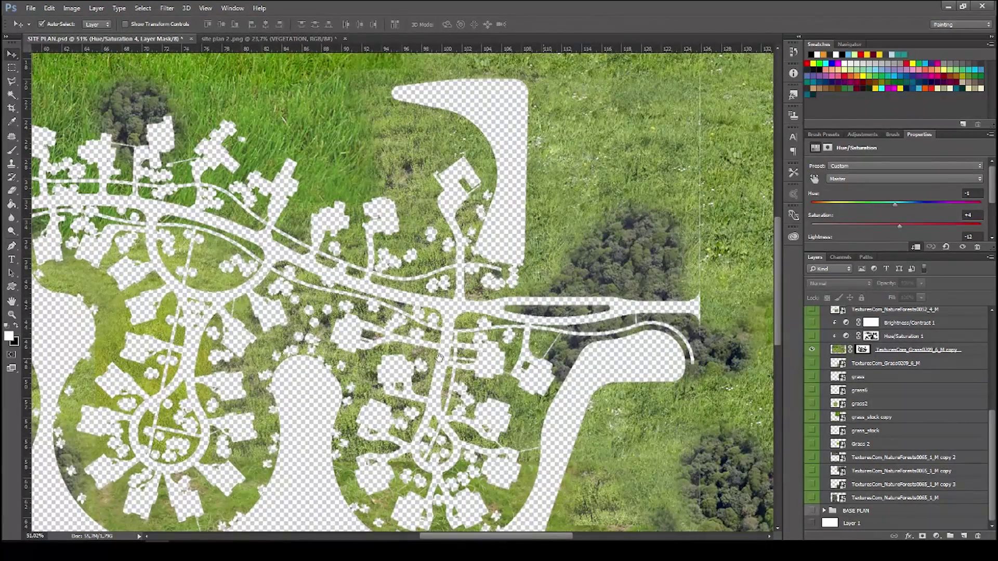
Step: In site plan 2, enlarge the TexturesCom_NatureForests0052_1_M forest texture over the plan's lower edge
left_click(331, 186)
left_click_drag(441, 196, 395, 254)
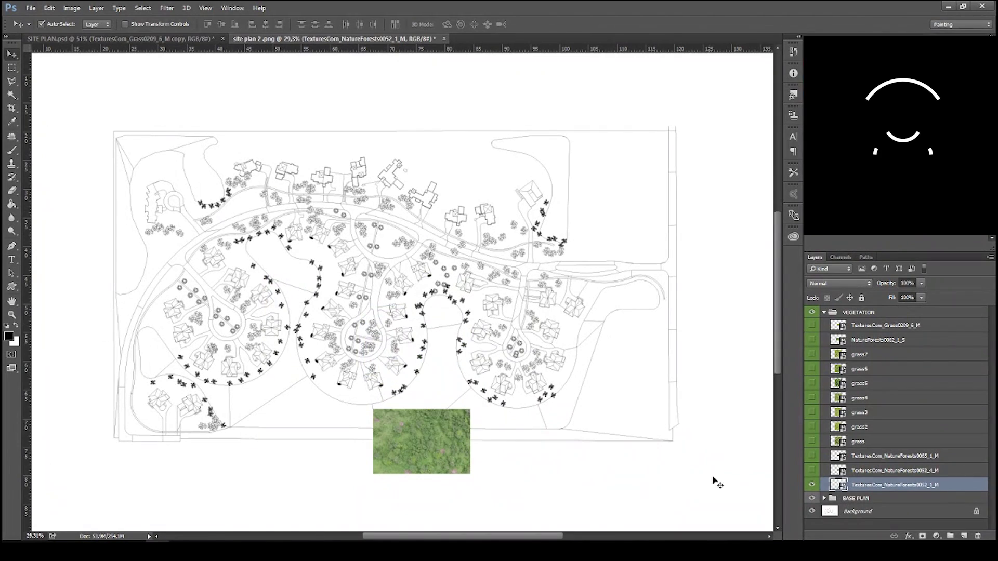
key("ctrl+t")
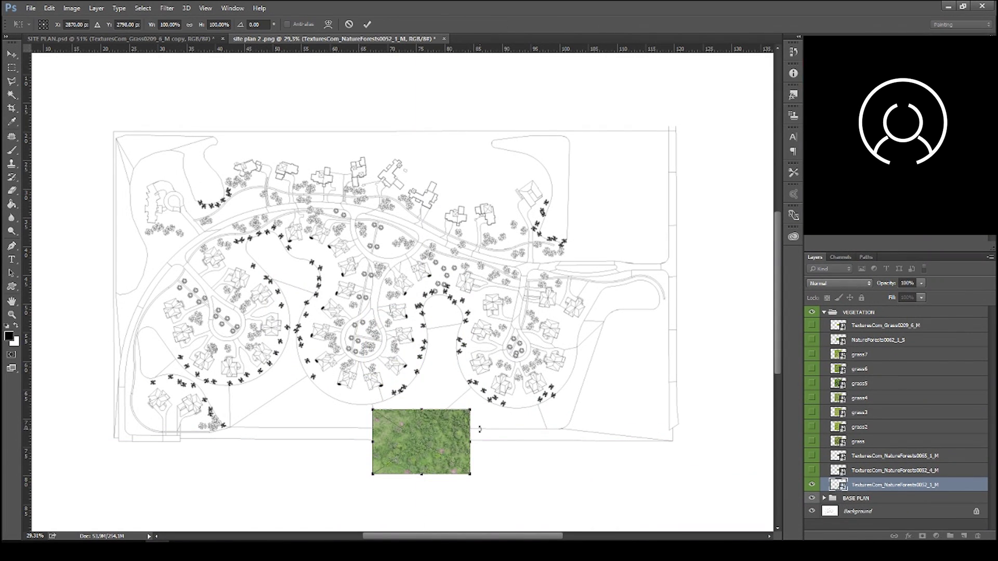
left_click_drag(475, 405, 543, 364)
key("Return")
Step: Show the TexturesCom_NatureForests0052_4_M texture and place it over the upper-left part of the site plan
left_click(812, 470)
left_click(857, 471)
key("ctrl+t")
left_click_drag(410, 276, 145, 135)
left_click_drag(185, 169, 175, 162)
key("Return")
Step: Show the TexturesCom_NatureForests0065_1_M texture, enlarge it and place it in the canvas's upper-right corner
left_click(812, 456)
left_click(858, 457)
key("ctrl+t")
left_click_drag(451, 309, 715, 484)
left_click_drag(594, 392, 653, 131)
scroll(511, 259, "down", 3)
left_click_drag(693, 56, 630, 98)
key("Return")
Step: Show the grass texture and shrink it to cover the area left of the canvas's upper centre
left_click(812, 442)
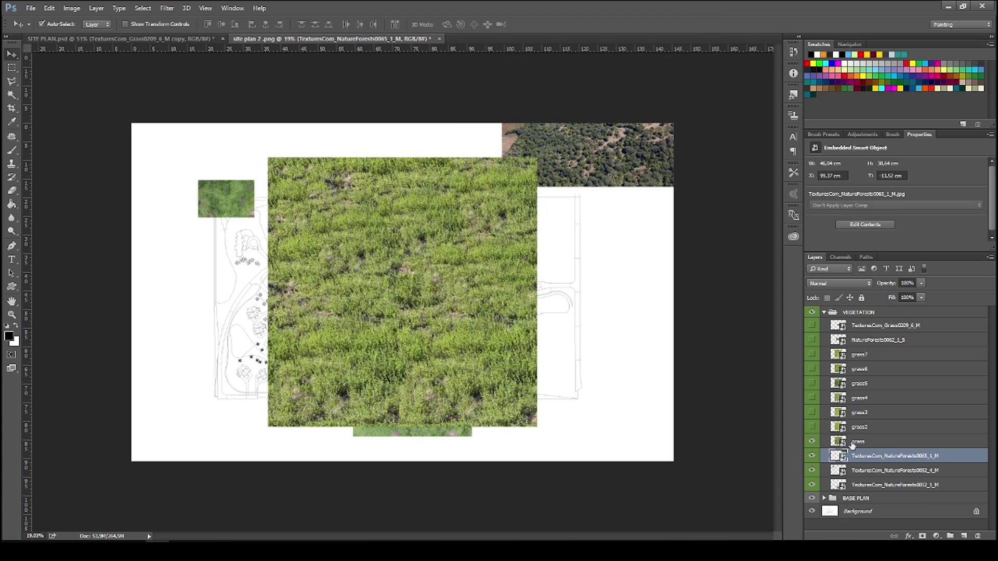
left_click(852, 443)
key("ctrl+t")
left_click_drag(538, 427, 425, 315)
key("Return")
Step: Show the grass2 texture, shrink it and place it right of the canvas centre
left_click(812, 427)
left_click(854, 429)
key("ctrl+t")
left_click_drag(537, 158, 432, 263)
left_click_drag(391, 322, 543, 252)
key("Return")
Step: Show the grass3 texture and cover the left edge and the lower-right corner of the canvas with it and a copy
left_click(812, 413)
left_click(853, 413)
key("ctrl+t")
left_click_drag(446, 227, 630, 435)
key("Return")
Step: Show the grass4 texture, shrink it and place it along the canvas's lower edge, below the grass patch
left_click(811, 398)
left_click(853, 399)
key("ctrl+t")
left_click_drag(538, 157, 431, 264)
left_click_drag(384, 327, 370, 377)
left_click_drag(422, 475, 432, 486)
left_click_drag(399, 437, 398, 432)
key("Return")
Step: Show the grass5 texture, try it over the upper-right area and delete its layer
left_click(813, 383)
left_click(853, 384)
left_click_drag(477, 278, 533, 278)
left_click_drag(457, 317, 634, 225)
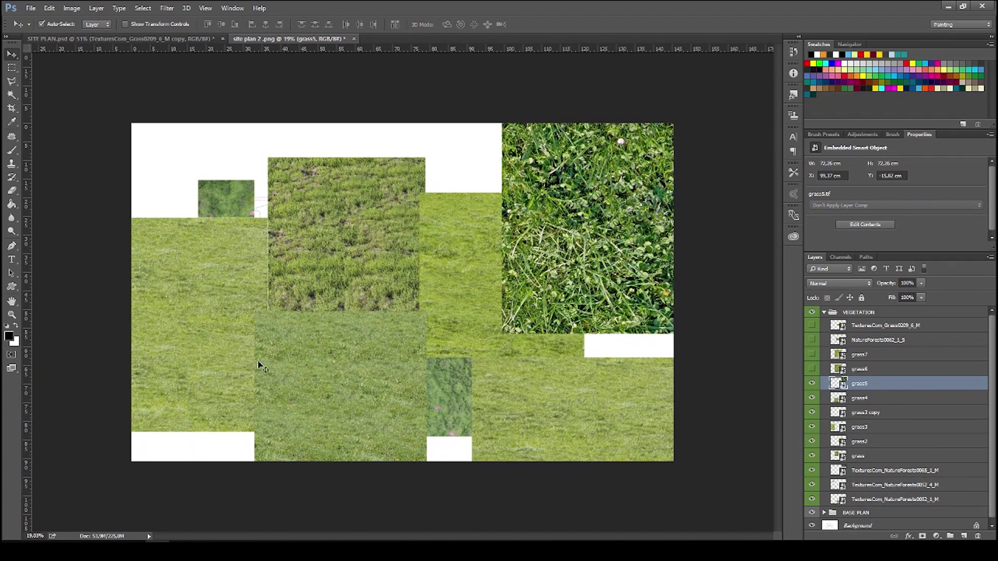
left_click_drag(555, 262, 370, 348)
key("Delete")
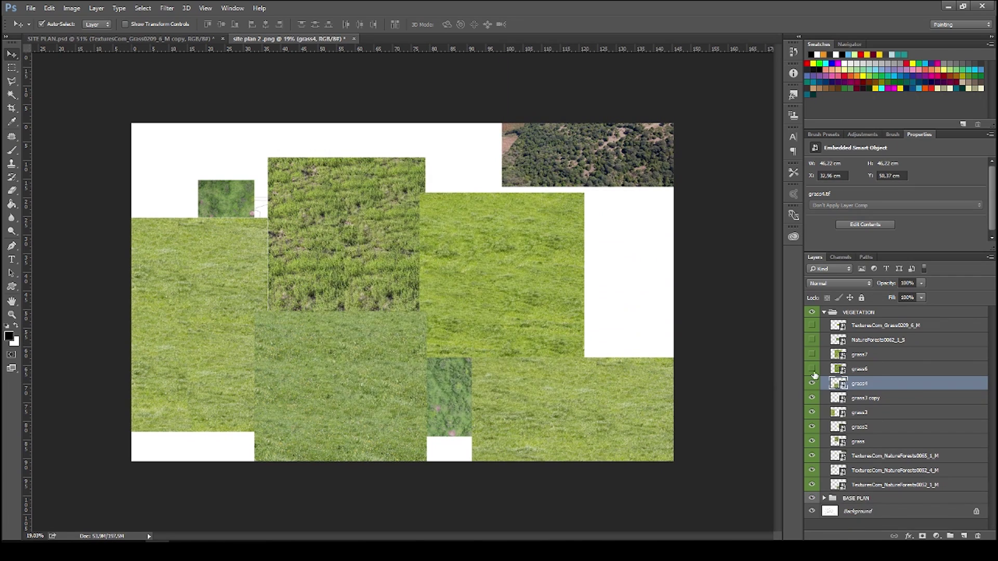
Step: Show the grass6 texture, shrink it into the canvas's upper-left corner and move its layer to the bottom of the VEGETATION group
left_click(811, 369)
left_click(486, 315)
key("ctrl+t")
left_click_drag(537, 157, 474, 236)
left_click_drag(425, 364, 235, 164)
key("Return")
left_click_drag(861, 371, 861, 490)
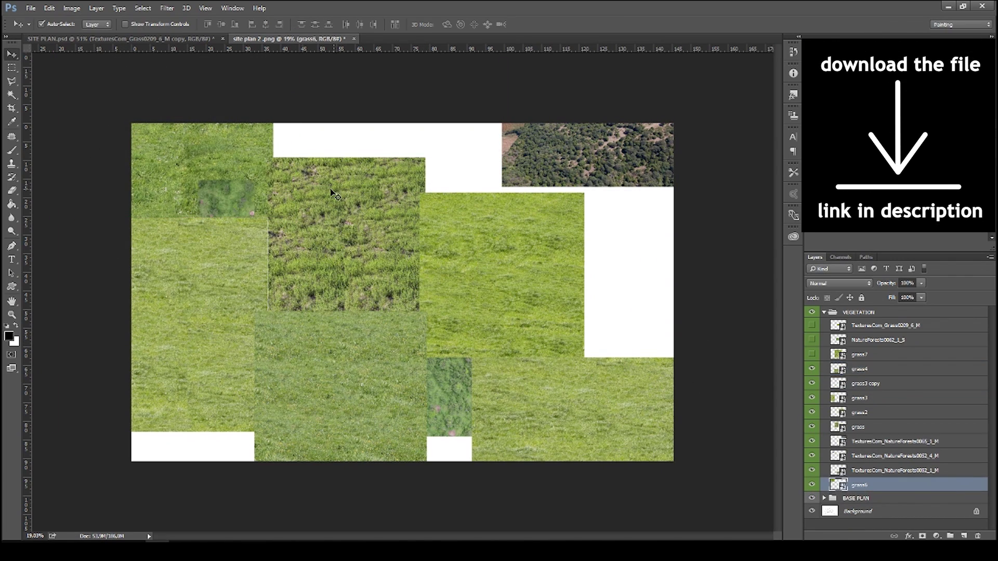
Step: Duplicate the grass6 patch several times to fill the remaining white gaps around the canvas
left_click_drag(217, 159, 444, 158, "alt")
left_click_drag(489, 189, 729, 355, "alt")
left_click_drag(638, 318, 311, 110, "alt")
Step: Shrink the grass layer toward its lower-left corner and fill the gap below the upper-right forest with a grass6 copy
left_click(340, 208)
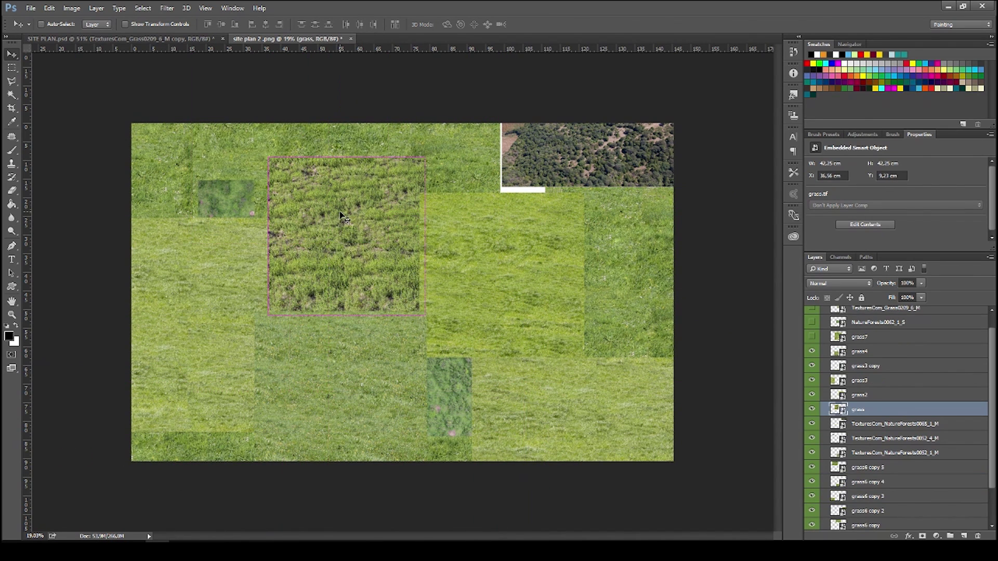
key("ctrl+t")
left_click_drag(428, 162, 383, 276, "shift")
key("Return")
left_click_drag(468, 179, 615, 153, "alt")
Step: Place TexturesCom_NatureForests0065_1_M copies in the canvas's upper-left and lower-left corners, raising the lower-left copy above grass4
left_click_drag(647, 198, 198, 150)
left_click_drag(198, 151, 217, 451, "alt")
scroll(878, 424, "up", 3)
left_click_drag(877, 442, 865, 375)
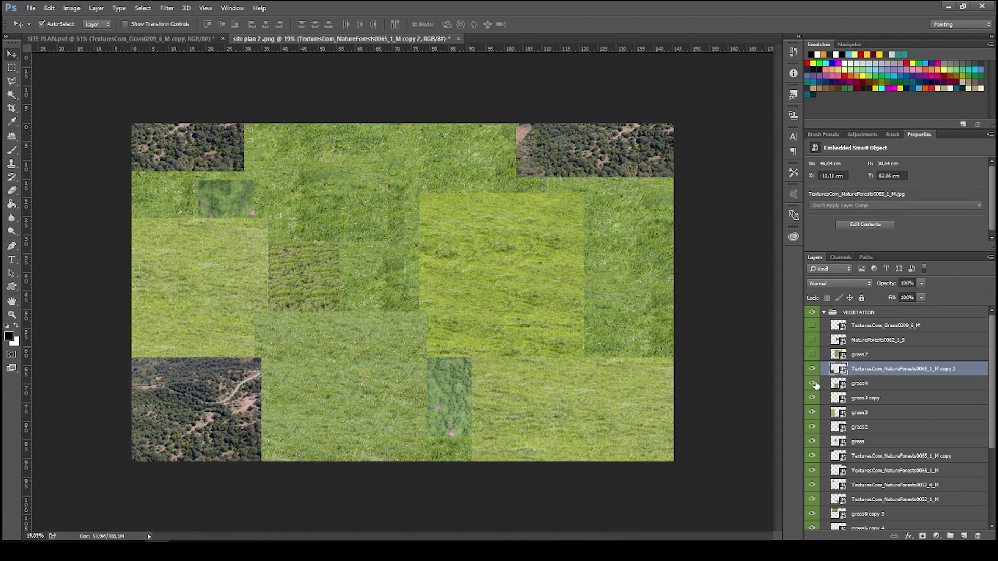
Step: Preview the grass7, NatureForests0062_1_S and TexturesCom_Grass0209_6_M layers and delete all three
left_click(809, 358)
left_click(852, 356)
key("ctrl+t")
key("Escape")
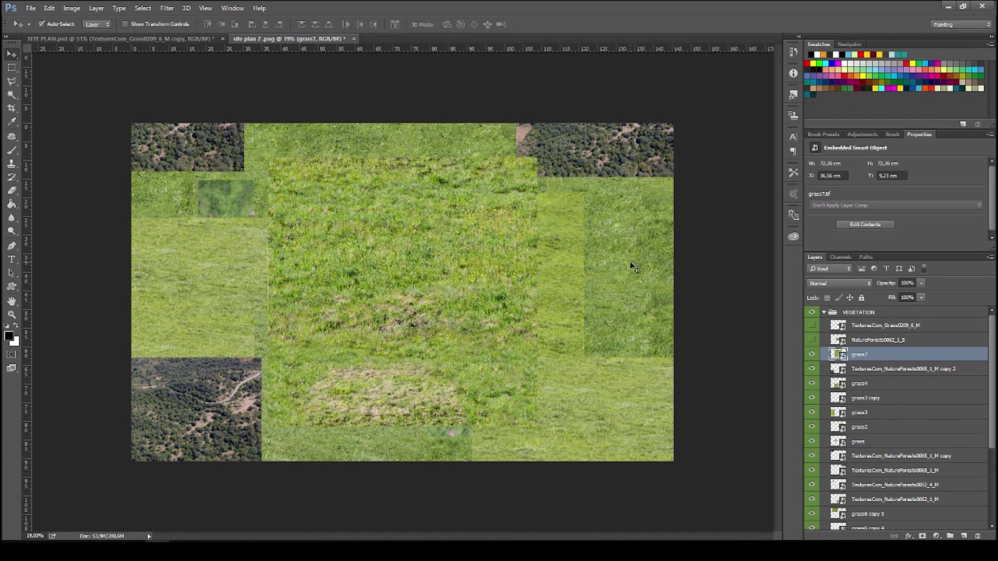
key("Delete")
left_click(812, 340)
left_click(878, 340)
key("Delete")
left_click(811, 325)
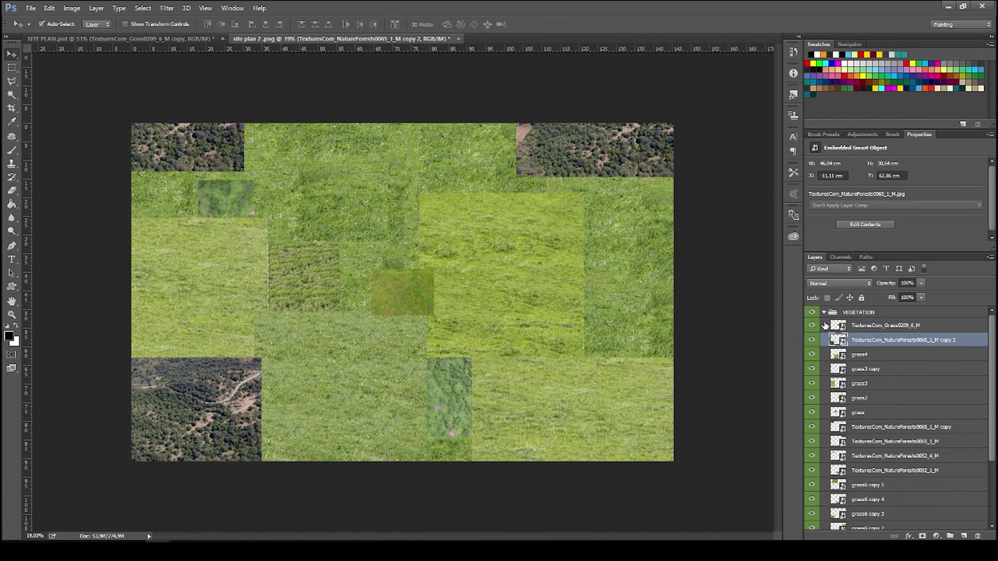
left_click(878, 325)
key("Delete")
Step: Copy the lower-left forest patch to the canvas's lower-right corner and enlarge it to cover the corner
left_click_drag(222, 415, 660, 398)
key("ctrl+t")
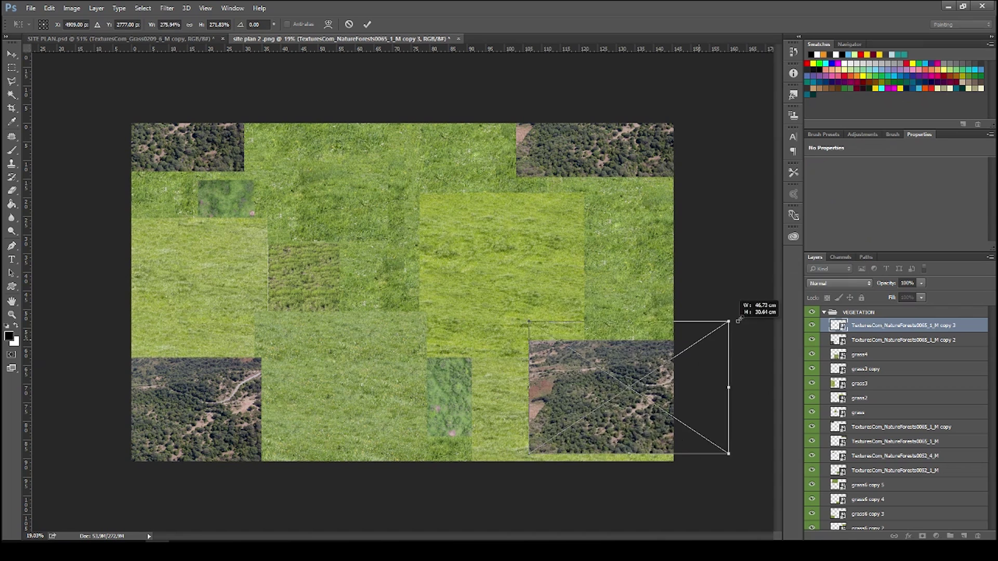
left_click_drag(702, 340, 770, 295)
left_click_drag(684, 361, 656, 394)
key("Return")
Step: Duplicate the TexturesCom_NatureForests0052_1_M layer and bring the copy to the top of the VEGETATION group
left_click_drag(460, 408, 712, 392)
key("ctrl+z")
scroll(898, 428, "up", 3)
key("ctrl+j")
scroll(890, 405, "down", 1)
scroll(890, 406, "up", 3)
key("ctrl+shift+bracketright")
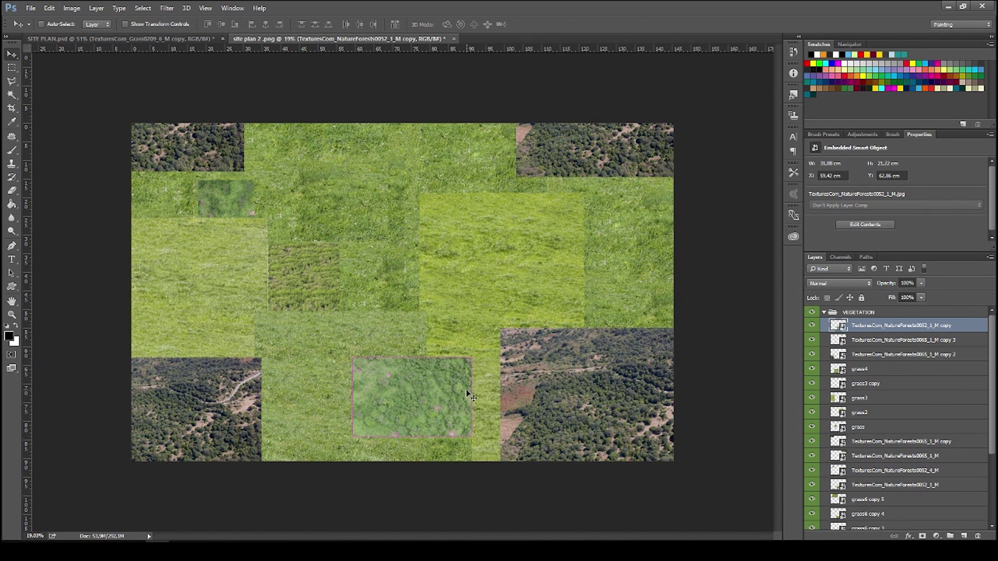
Step: Enlarge the green forest copy and place one instance at the canvas's left edge and another in the upper-right area
key("ctrl+t")
left_click_drag(442, 392, 242, 321)
key("Return")
scroll(897, 353, "down", 5)
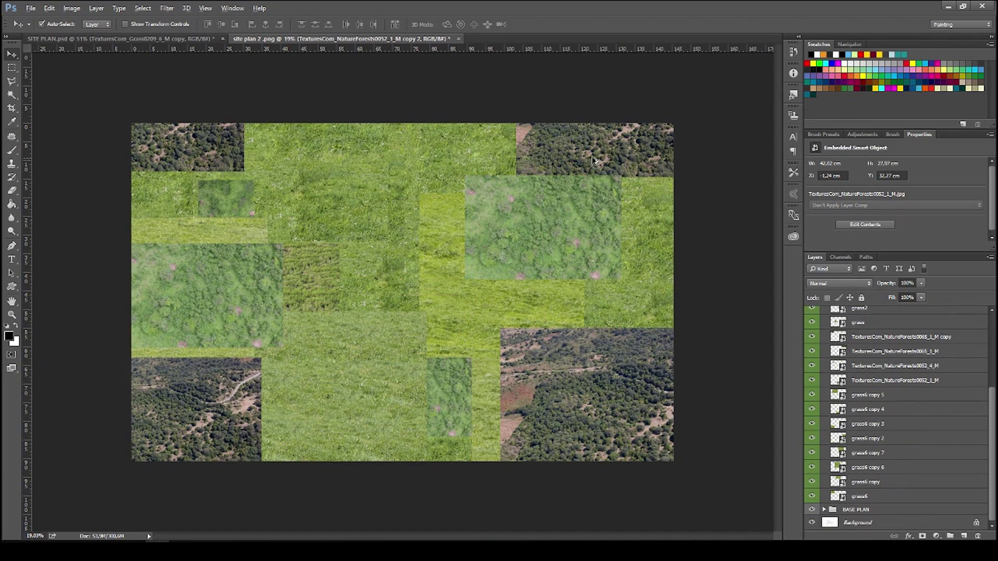
scroll(586, 177, "up", 5)
scroll(397, 270, "down", 5)
scroll(397, 269, "down", 1)
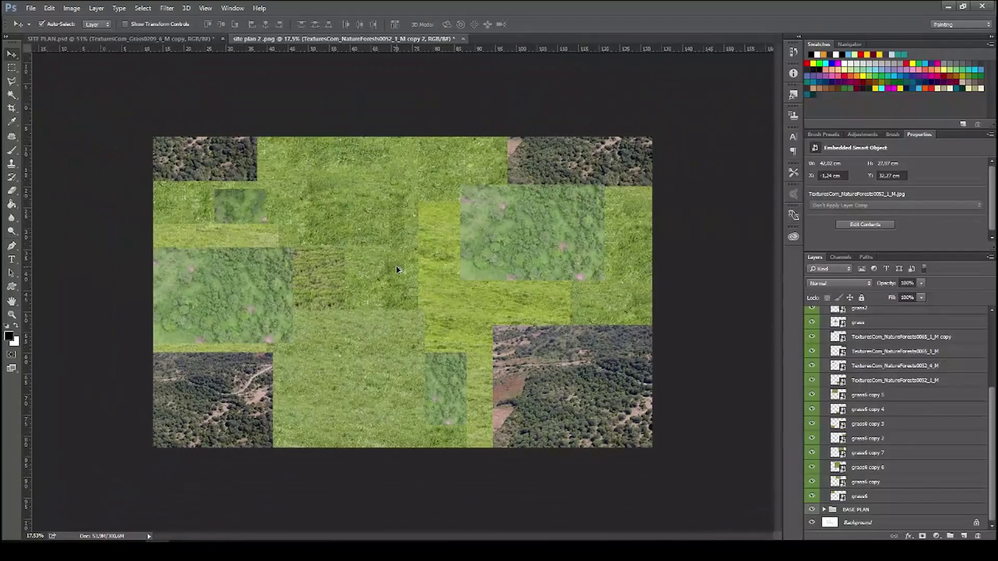
Step: Select all the texture layers in the VEGETATION group, from grass6 up to the topmost forest copy
left_click(878, 498)
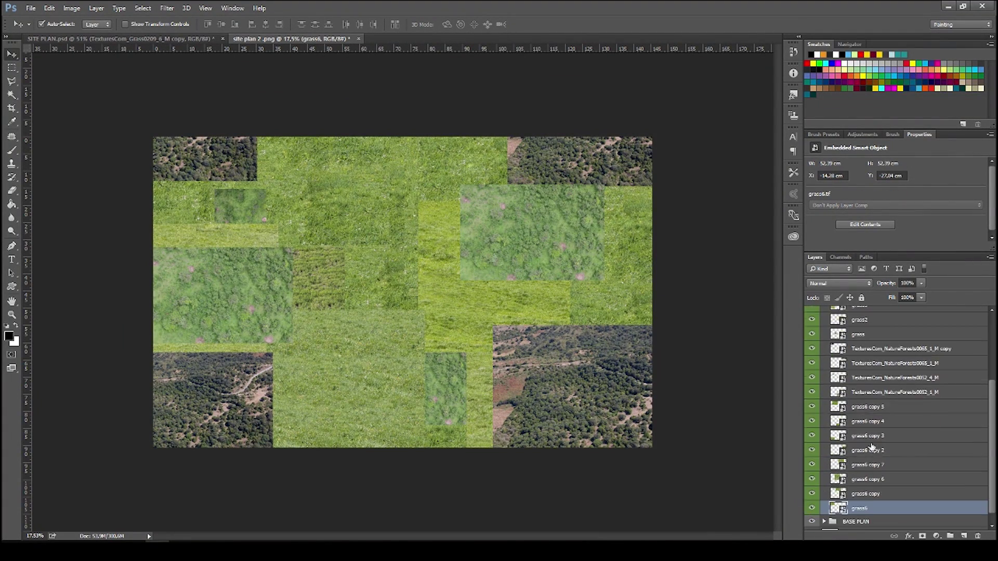
scroll(879, 398, "up", 5)
left_click(896, 328, "shift")
Step: Try merging the selected texture layers into a single layer
right_click(896, 330)
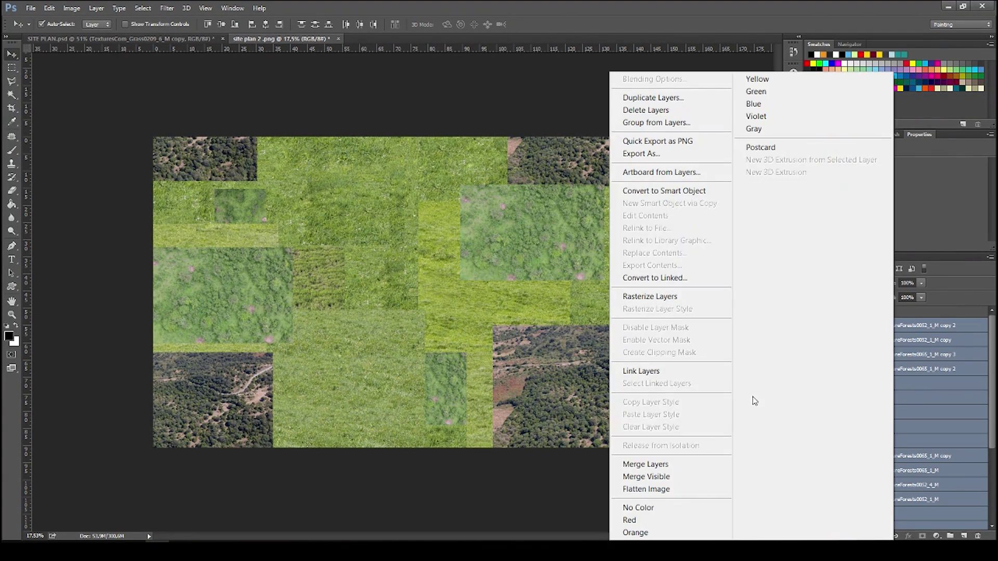
left_click(650, 464)
left_click(812, 326)
left_click(812, 326)
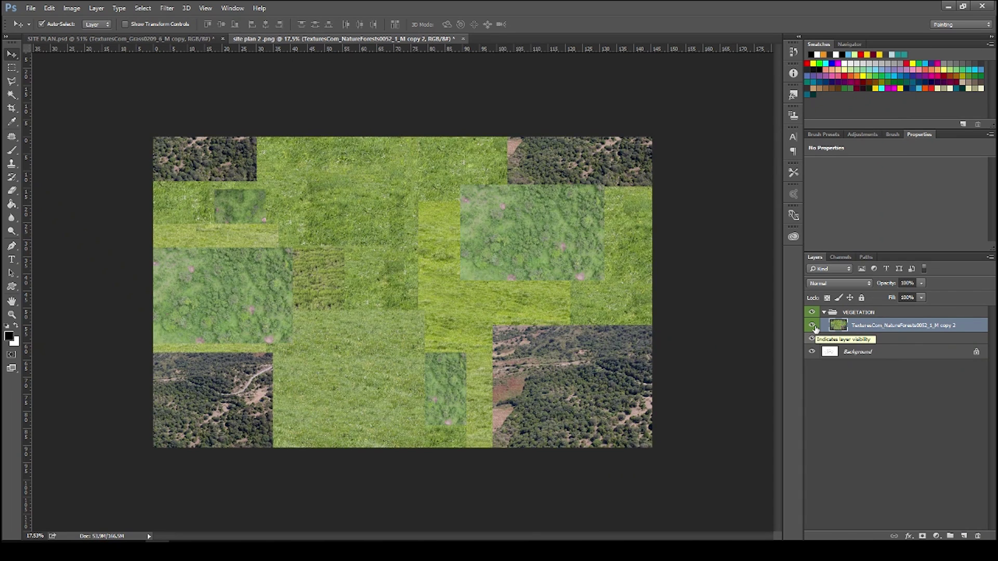
key("ctrl+z")
Step: Merge a duplicated set of all the texture layers into one layer and hide the merged layer
right_click(892, 367)
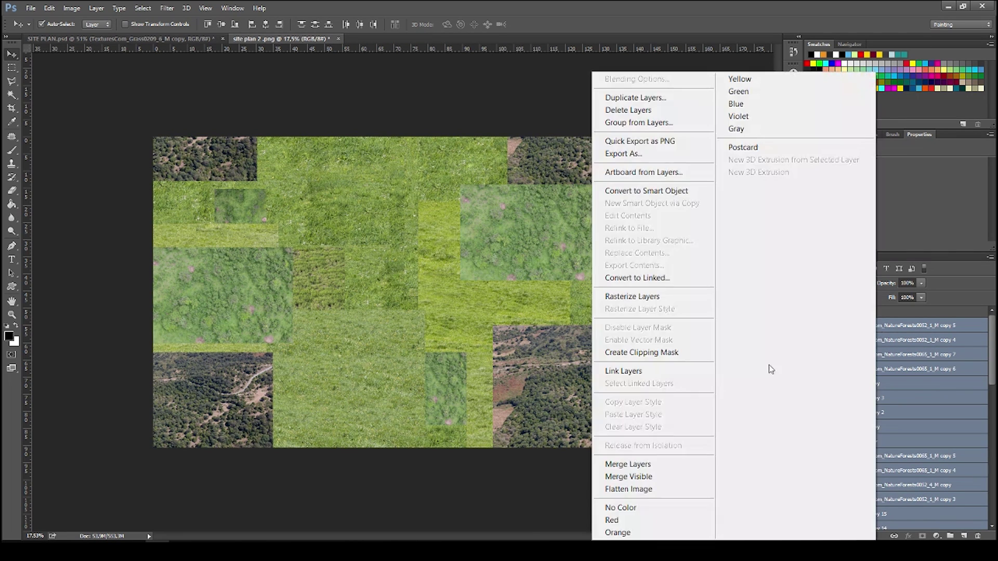
left_click(659, 464)
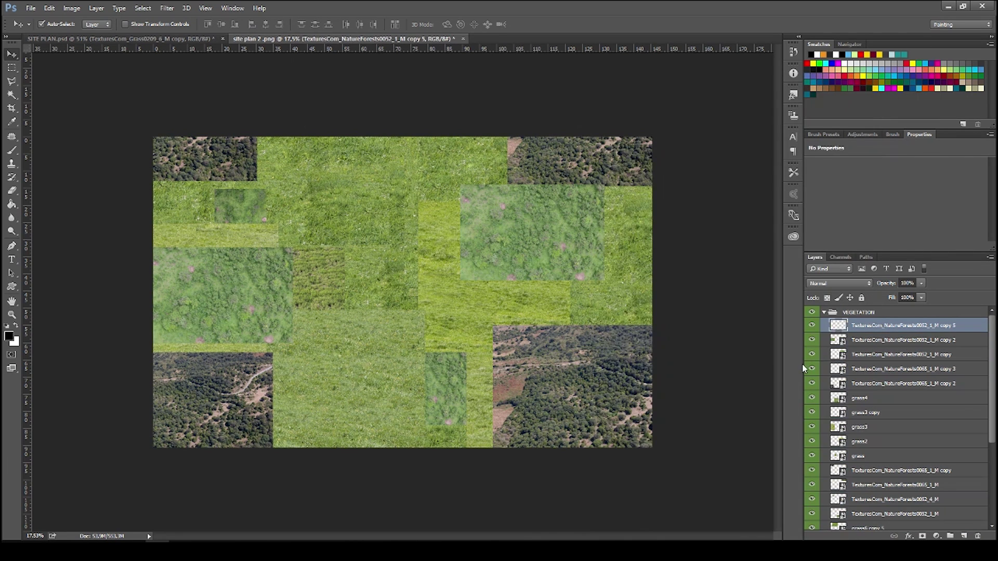
left_click(812, 327)
scroll(828, 462, "down", 2)
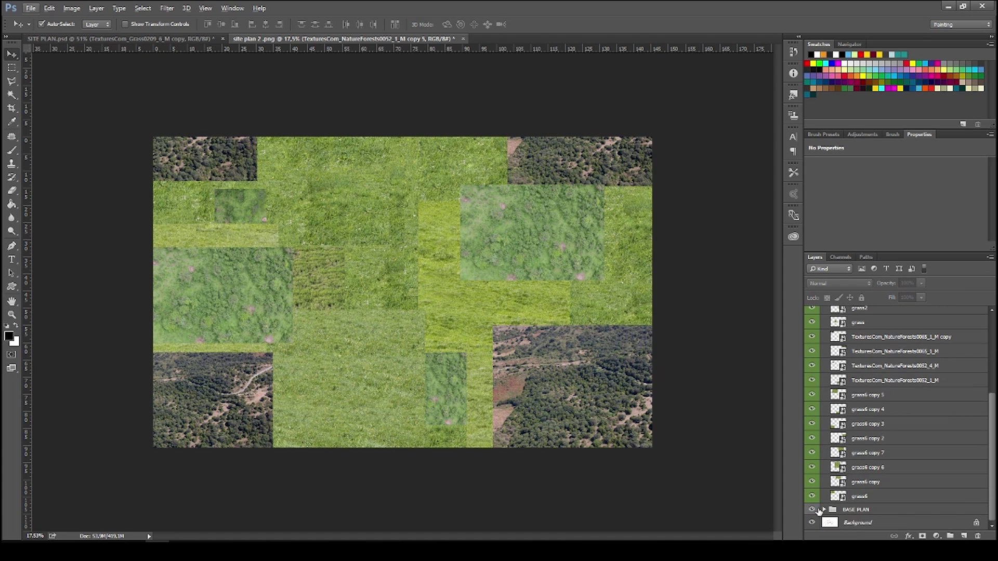
scroll(821, 500, "up", 10)
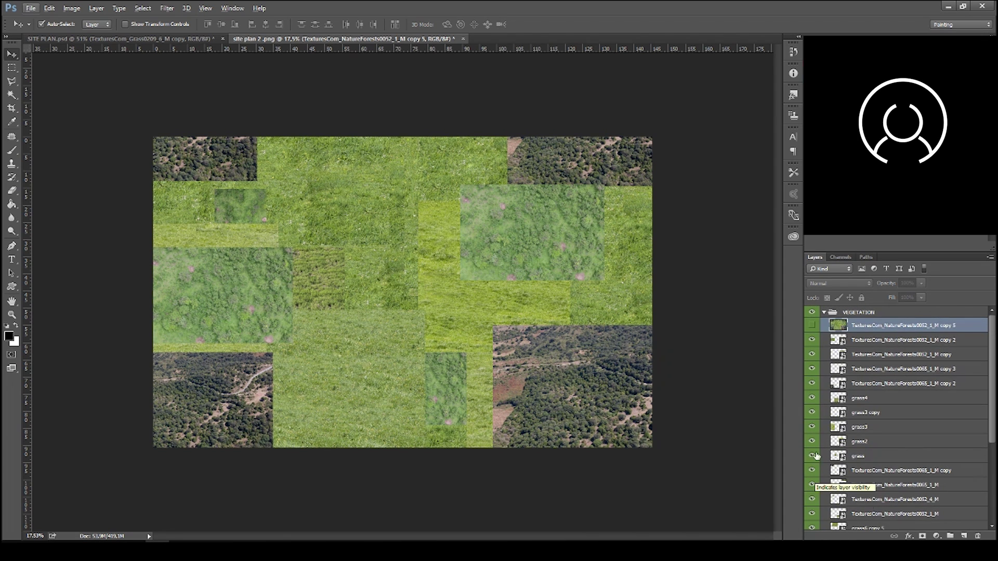
Step: Delete all the original texture layers, keeping only the merged texture layer in the VEGETATION group
left_click(873, 340)
scroll(873, 364, "down", 10)
left_click(875, 497, "shift")
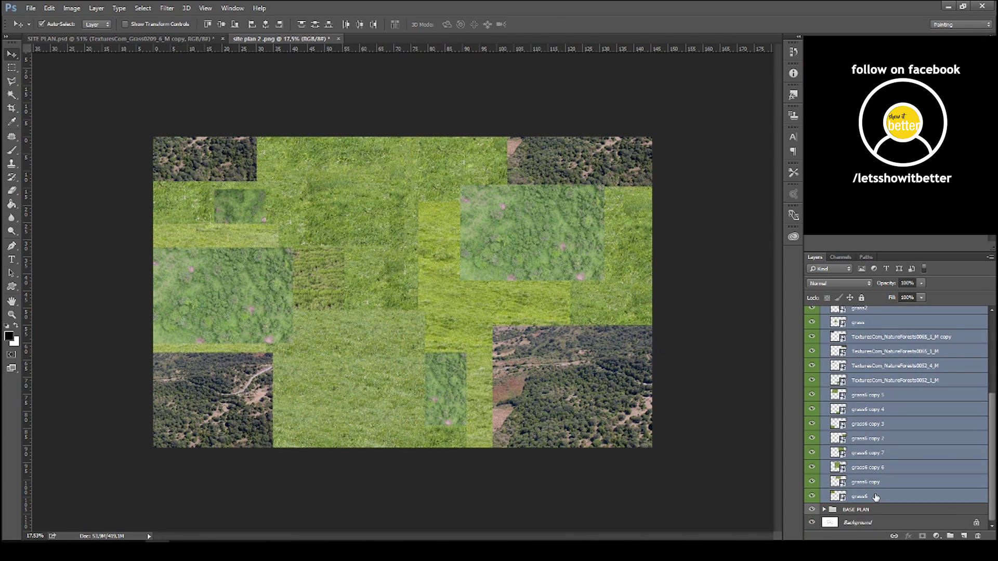
key("Delete")
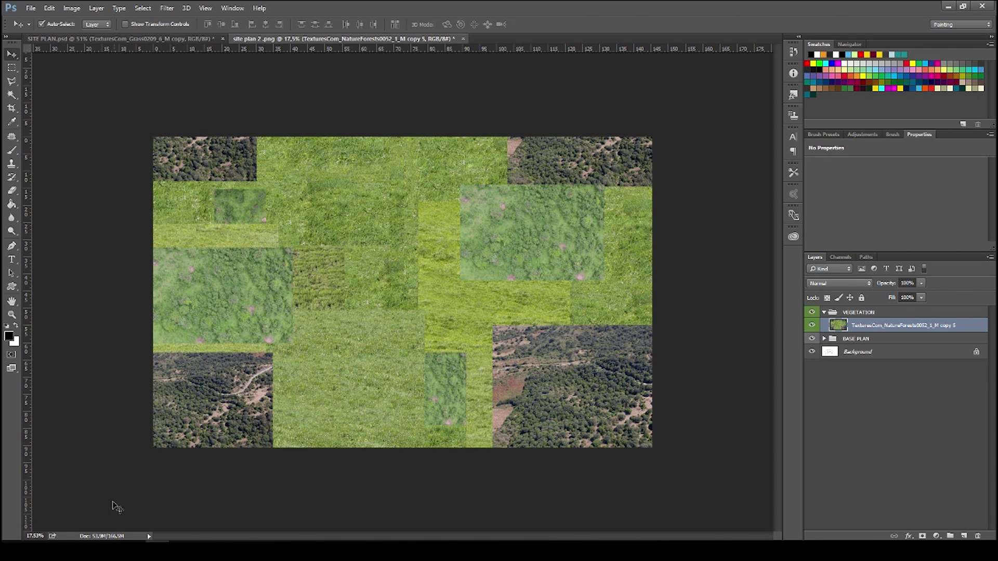
key("ctrl+z")
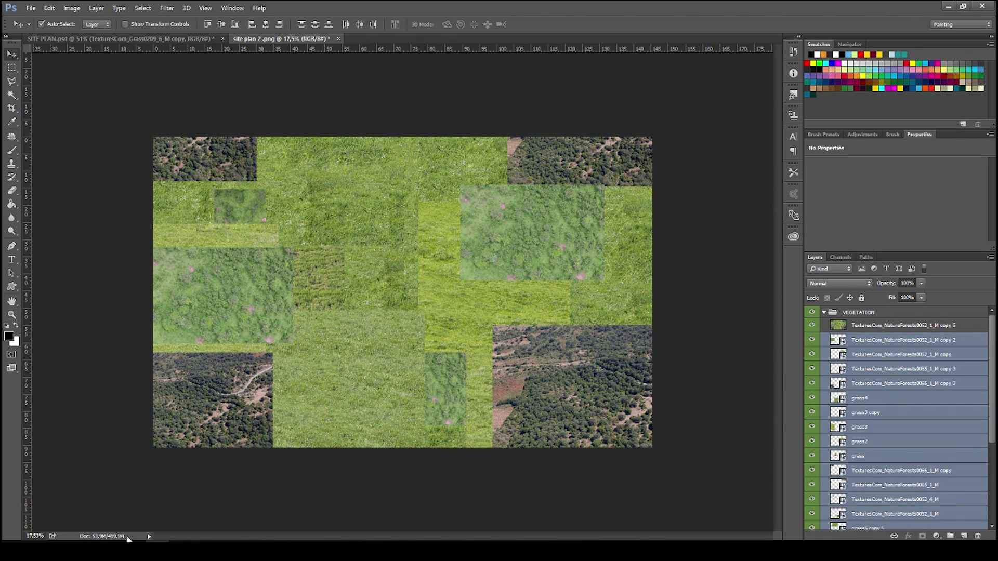
scroll(887, 429, "down", 1)
scroll(887, 428, "up", 1)
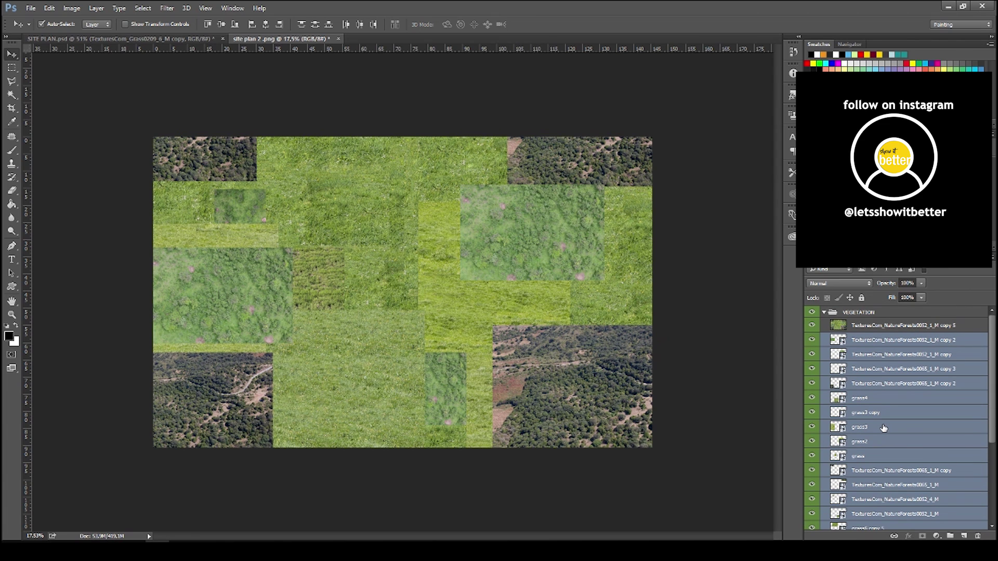
key("ctrl+e")
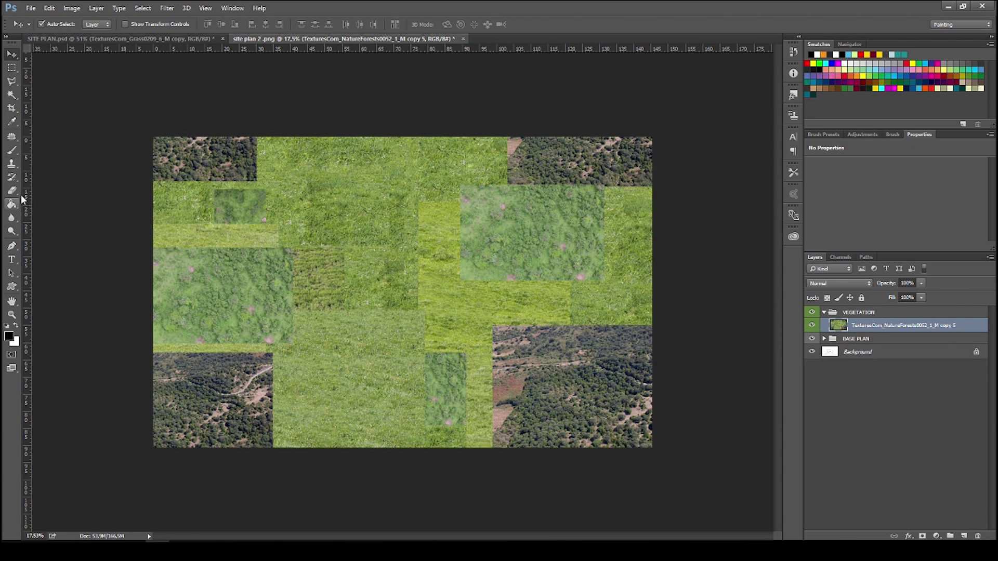
Step: With the Clone Stamp, sample the yellow-green grass and paint it over the lower edge of the upper-right green forest patch
left_click(12, 165)
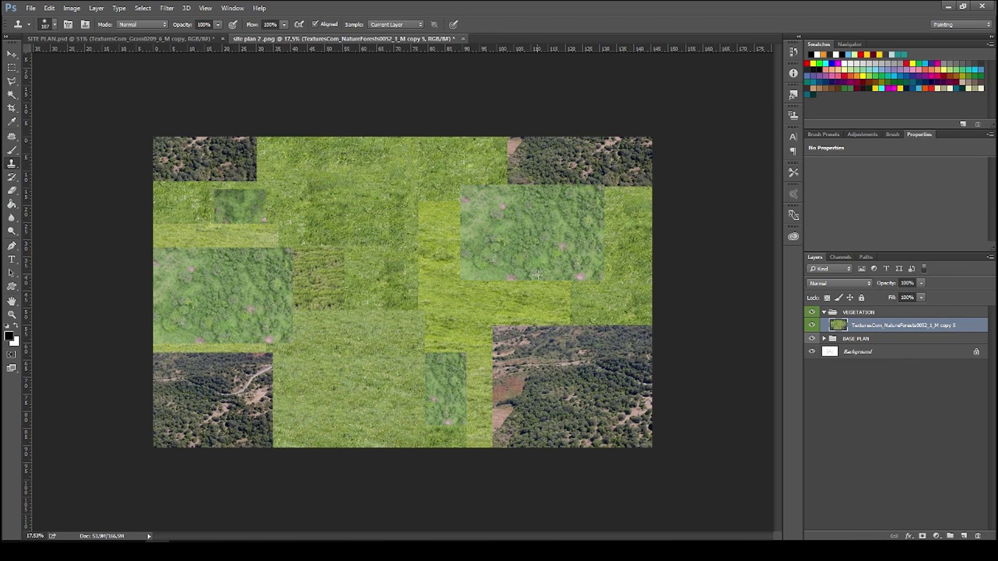
scroll(536, 275, "up", 5)
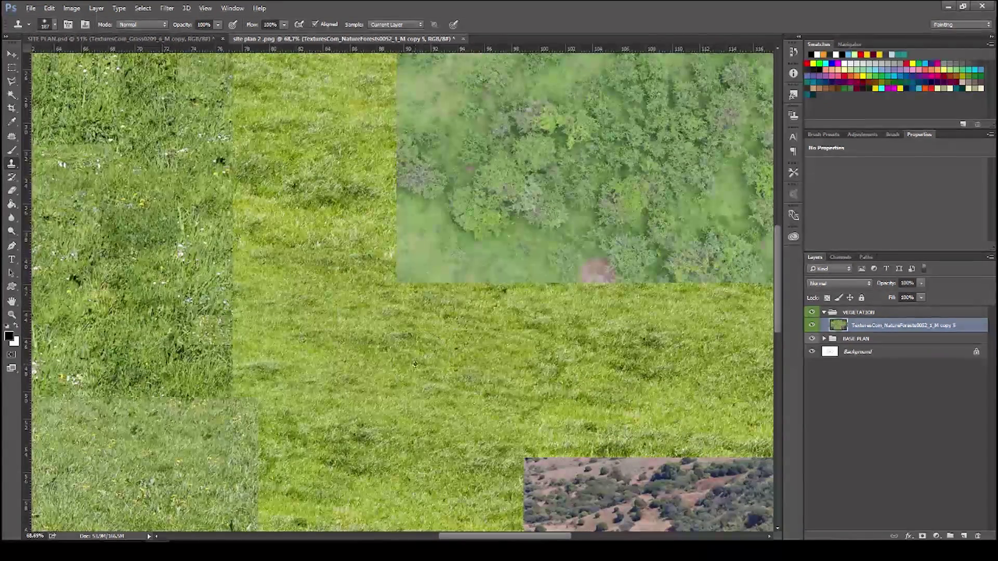
left_click(436, 414, "alt")
mouse_move(472, 292)
left_mouse_down()
mouse_move(463, 292)
mouse_move(606, 284)
left_mouse_up()
scroll(346, 265, "down", 2)
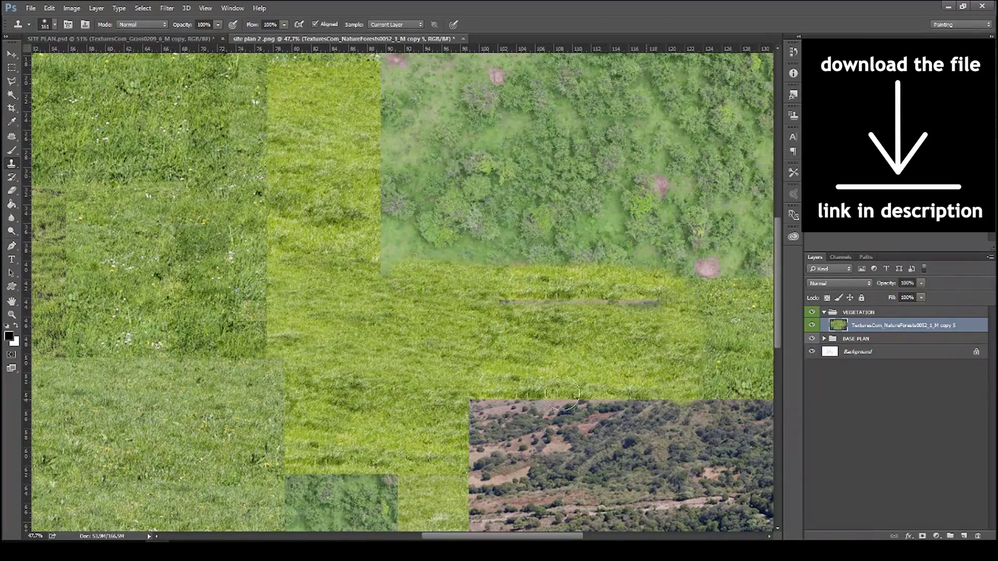
Step: Clone nearby grass over the hard texture seams in the canvas centre and along the neighbouring forest edges
scroll(438, 338, "down", 2)
scroll(438, 338, "down", 1)
left_click_drag(439, 337, 452, 338)
left_click(438, 339, "alt")
left_click_drag(334, 356, 335, 403)
left_click(399, 373, "alt")
mouse_move(333, 324)
left_mouse_down()
mouse_move(330, 254)
mouse_move(337, 169)
left_mouse_up()
left_click(369, 338, "alt")
left_click_drag(407, 170, 472, 289)
left_click(403, 378, "alt")
left_click_drag(409, 273, 412, 282)
mouse_move(312, 273)
left_mouse_down()
mouse_move(316, 343)
mouse_move(322, 279)
left_mouse_up()
left_click(370, 319, "alt")
left_click_drag(363, 237, 352, 162)
Step: Clone grass and forest texture over the seams of the forest patches on the canvas's left side
scroll(352, 163, "down", 2)
mouse_move(269, 253)
left_mouse_down()
mouse_move(159, 241)
mouse_move(198, 225)
mouse_move(132, 230)
left_mouse_up()
mouse_move(204, 182)
left_mouse_down()
mouse_move(234, 180)
mouse_move(220, 217)
left_mouse_up()
mouse_move(258, 461)
left_mouse_down()
mouse_move(256, 359)
mouse_move(146, 364)
mouse_move(202, 364)
mouse_move(278, 464)
left_mouse_up()
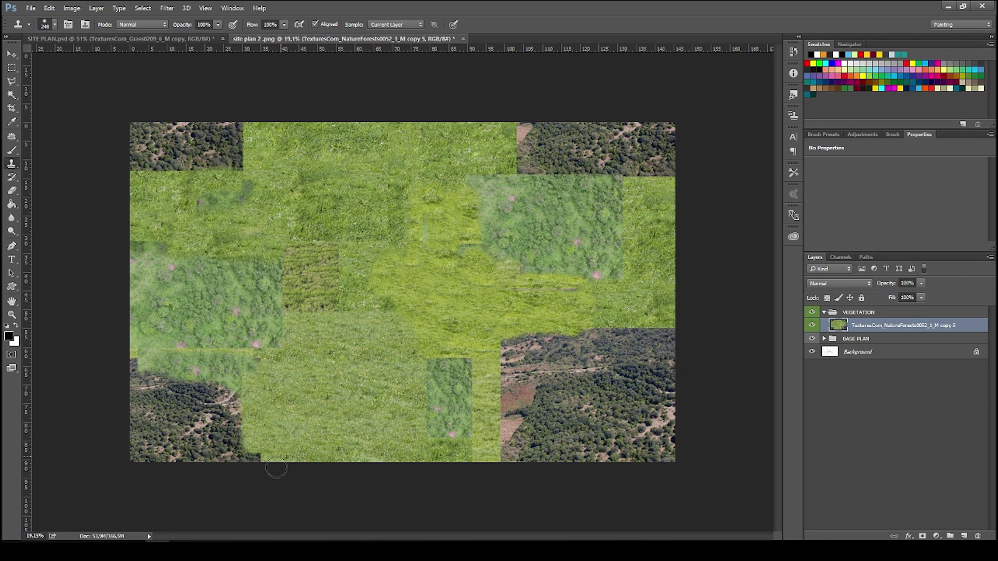
left_click(240, 311, "alt")
left_click_drag(232, 403, 229, 349)
mouse_move(249, 182)
left_mouse_down()
mouse_move(242, 141)
mouse_move(216, 217)
mouse_move(231, 170)
mouse_move(146, 178)
left_mouse_up()
Step: Clone green forest and grass over the edges of the dark forests on the canvas's right side to soften them
mouse_move(501, 145)
left_mouse_down()
mouse_move(551, 186)
mouse_move(631, 178)
mouse_move(607, 190)
mouse_move(540, 167)
mouse_move(521, 124)
left_mouse_up()
left_click(474, 313, "alt")
left_click_drag(511, 344, 495, 471)
left_click(485, 309, "alt")
mouse_move(519, 378)
left_mouse_down()
mouse_move(536, 354)
mouse_move(672, 341)
mouse_move(543, 361)
mouse_move(442, 351)
mouse_move(382, 309)
mouse_move(346, 261)
mouse_move(299, 249)
mouse_move(333, 325)
mouse_move(259, 343)
mouse_move(267, 359)
left_mouse_up()
left_click(979, 467)
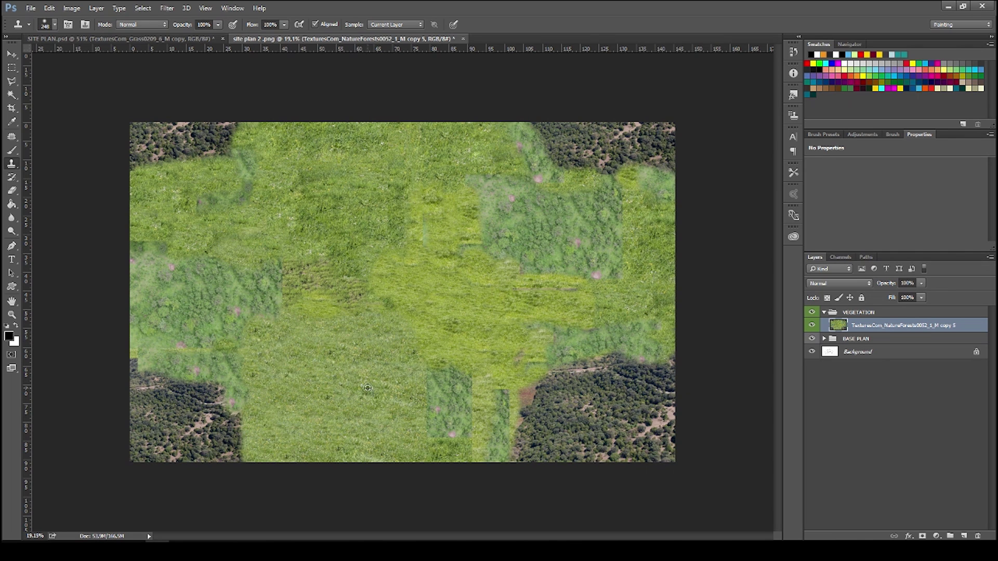
Step: Clone four small clusters of dark trees onto the grass in the middle of the canvas
left_click(384, 340)
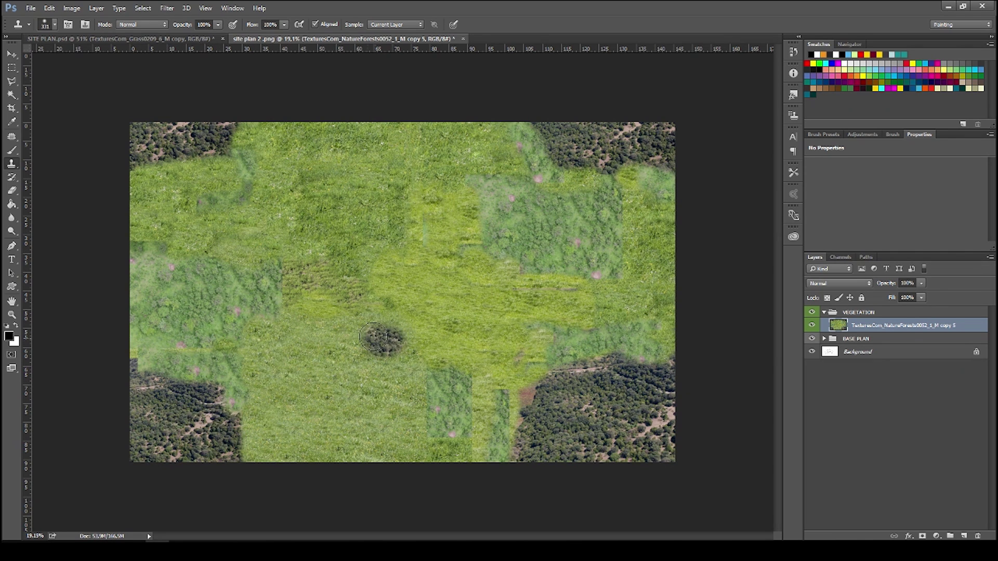
left_click(286, 278)
left_click_drag(364, 257, 397, 260)
left_click(154, 424, "alt")
left_click_drag(465, 289, 477, 281)
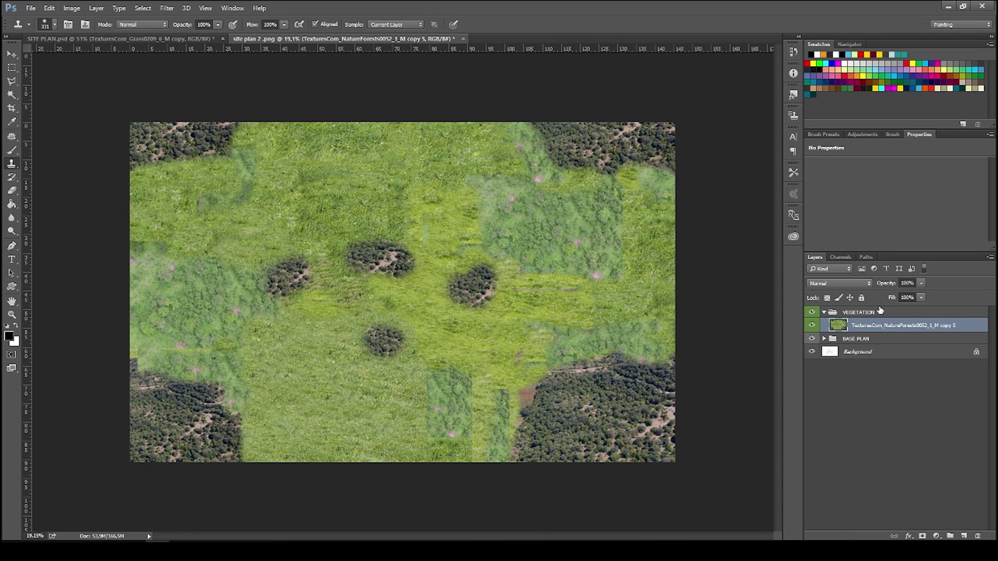
Step: Clip a colorized Hue/Saturation adjustment to the vegetation texture, with hue 60 and saturation 35
left_click(862, 135)
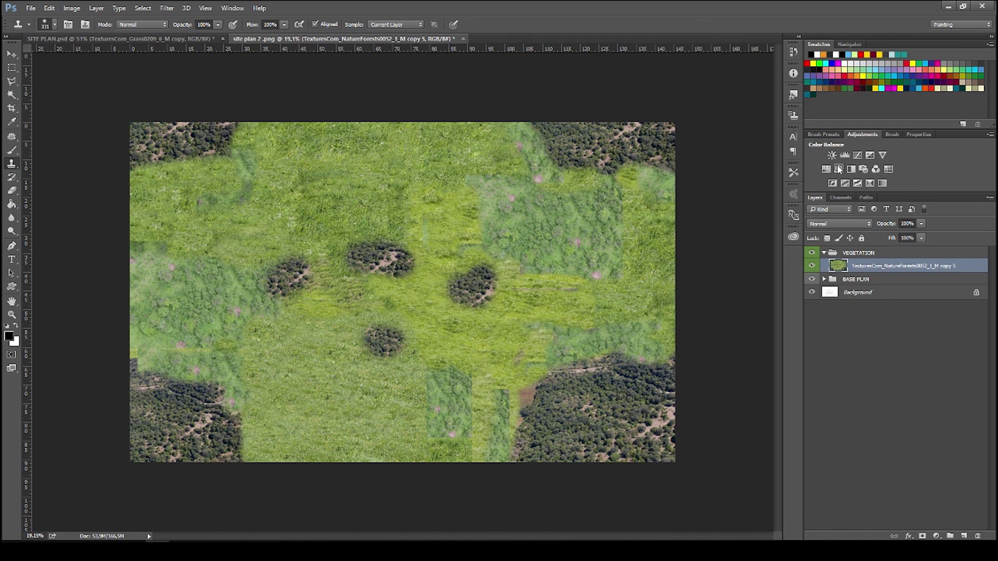
left_click(827, 169)
left_click(929, 331, "alt")
left_click(858, 261)
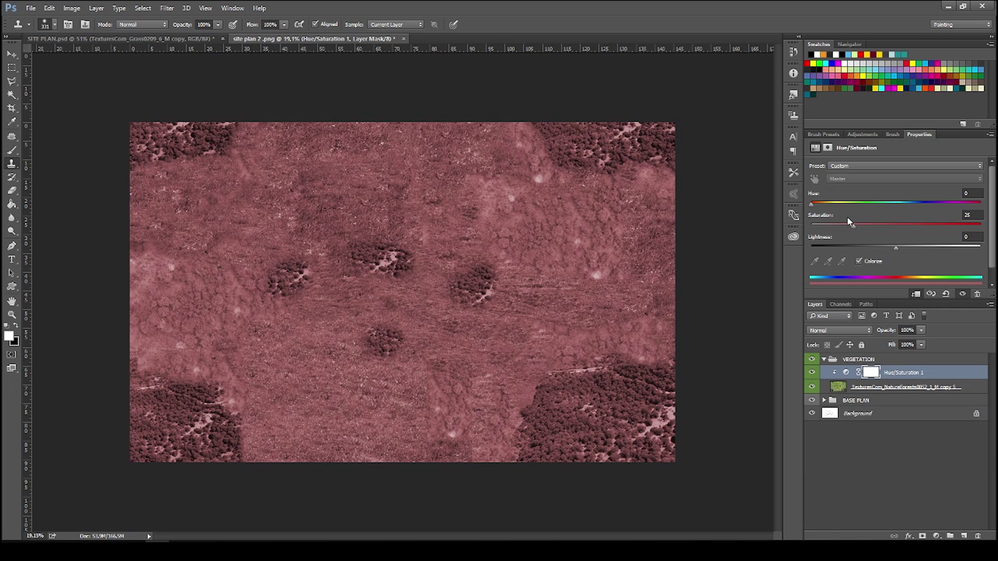
left_click(847, 204)
left_click_drag(853, 227, 869, 228)
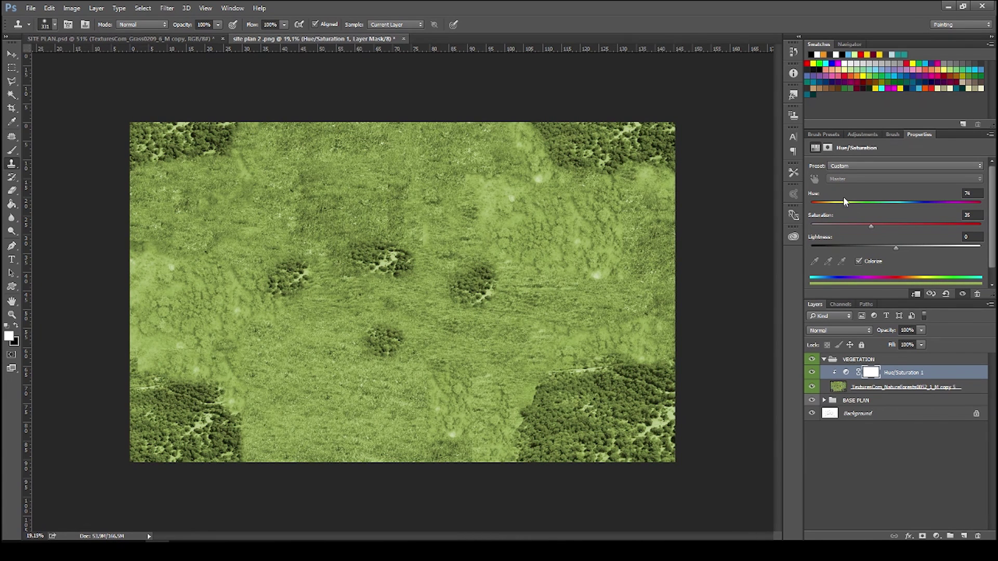
left_click_drag(816, 196, 813, 196)
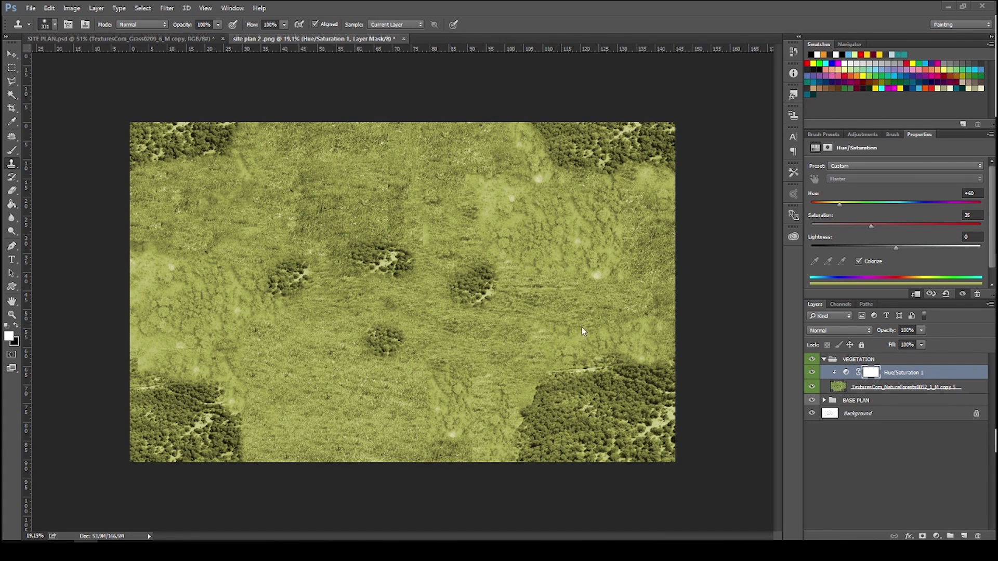
Step: Paste the reference grass photo into the VEGETATION group, enlarge it to about 244%, and place it over the canvas's upper-right area
left_click(853, 358)
key("v")
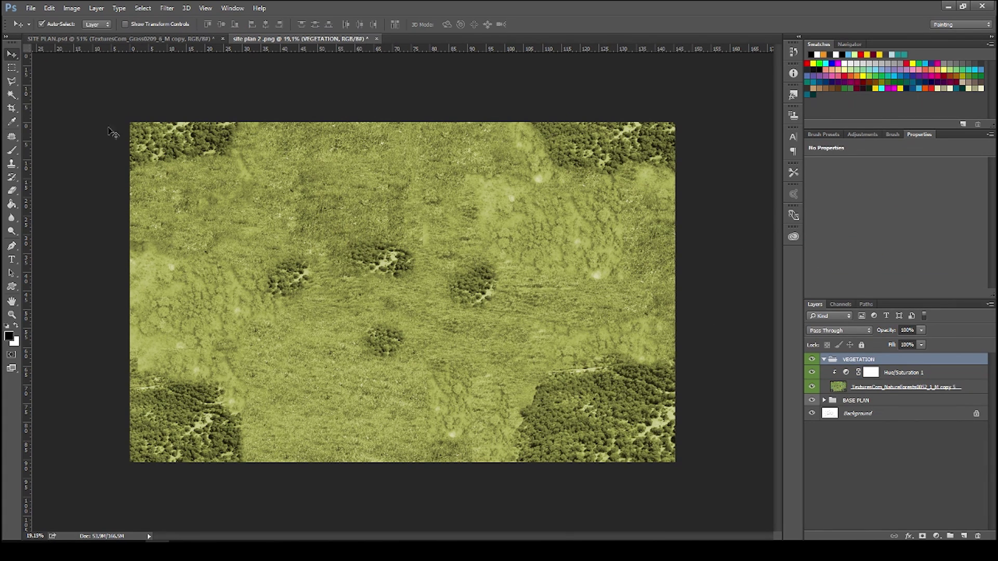
key("ctrl+v")
key("ctrl+t")
left_click_drag(472, 329, 675, 440)
left_click_drag(599, 394, 601, 196)
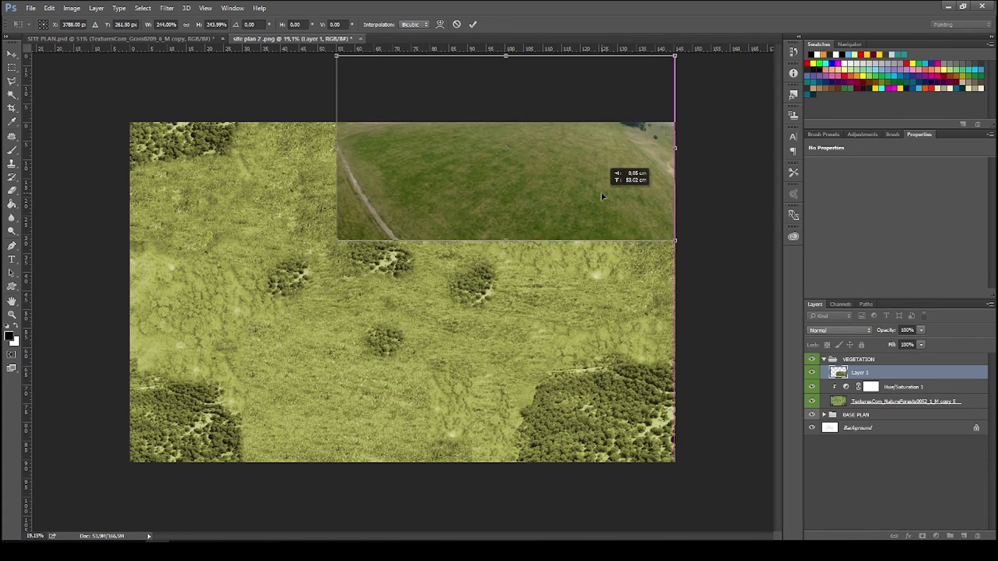
key("Return")
Step: Strengthen the colour of the Hue/Saturation adjustment, comparing the vegetation with the reference grass photo
left_click(846, 387)
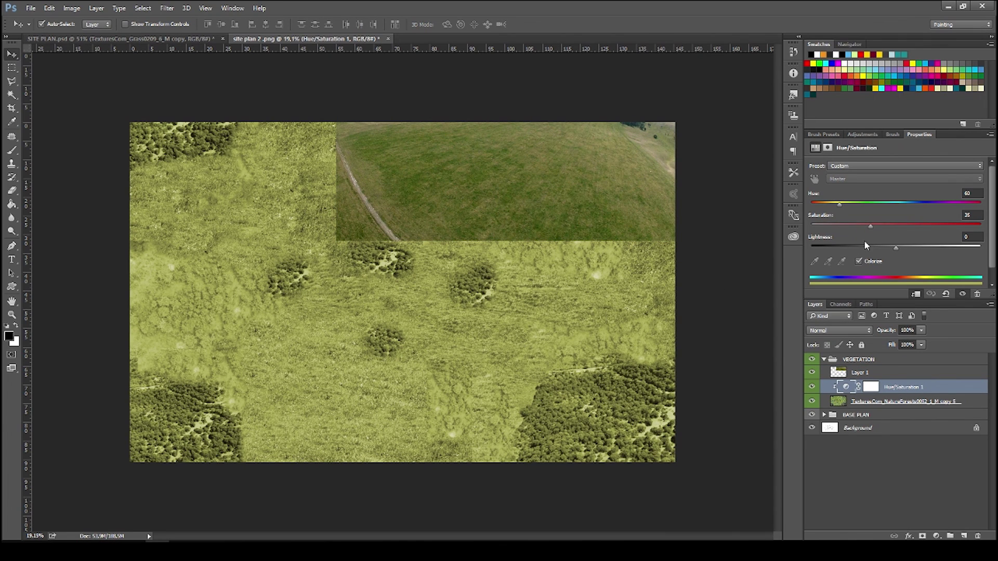
left_click_drag(827, 241, 834, 218)
scroll(513, 310, "up", 9)
scroll(461, 276, "down", 8)
Step: Clip a Brightness/Contrast adjustment to the vegetation texture and raise its contrast
left_click(862, 135)
left_click(835, 156)
left_click(925, 393, "alt")
left_click_drag(924, 214, 963, 214)
Step: Paint black with a soft brush on the Hue/Saturation mask over the forest texture on the canvas's left side
left_click(871, 402)
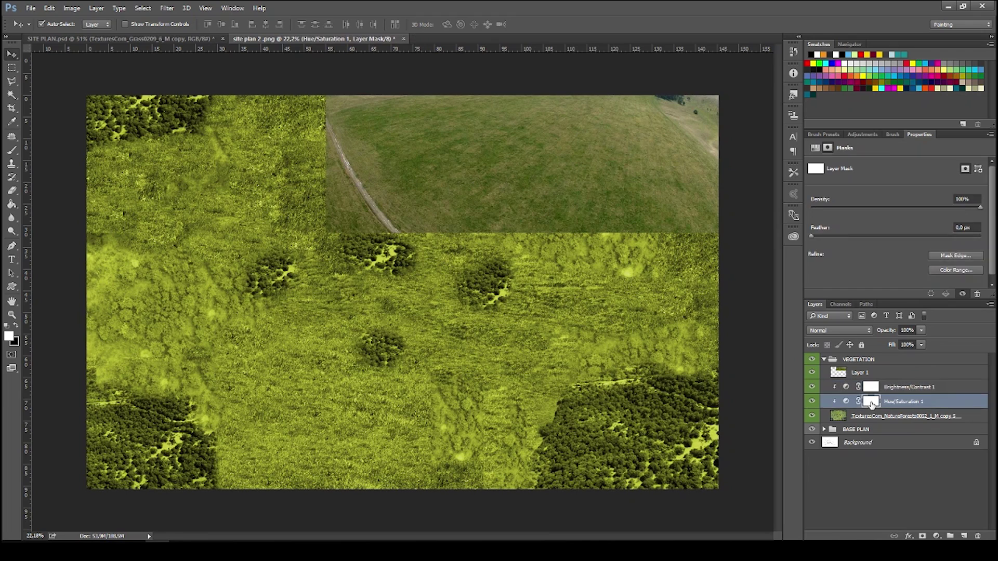
key("b")
left_click(16, 326)
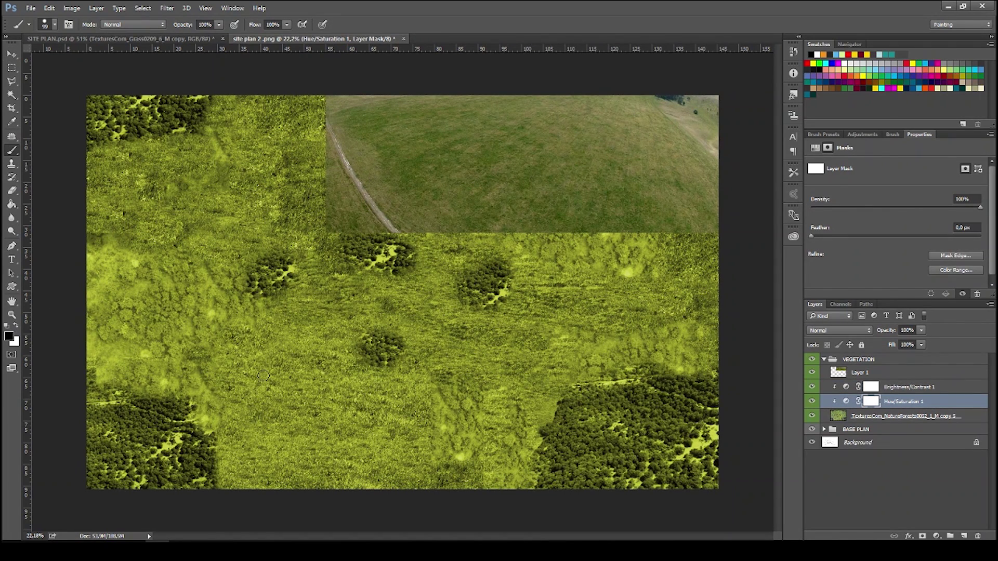
right_click(389, 315)
double_click(486, 295)
mouse_move(317, 333)
left_mouse_down()
mouse_move(243, 337)
mouse_move(314, 364)
left_mouse_up()
key("ctrl+z")
mouse_move(257, 328)
left_mouse_down()
mouse_move(270, 330)
mouse_move(306, 249)
mouse_move(151, 362)
left_mouse_up()
Step: Paint black at 20% opacity on the Hue/Saturation mask over the dark corner forests and tree clusters, and hide the reference grass photo
key("2")
left_click_drag(185, 442, 167, 450)
mouse_move(612, 418)
left_mouse_down()
mouse_move(621, 398)
mouse_move(694, 493)
mouse_move(616, 473)
left_mouse_up()
mouse_move(106, 123)
left_mouse_down()
mouse_move(132, 107)
mouse_move(121, 127)
left_mouse_up()
left_click_drag(120, 435, 128, 481)
left_click_drag(395, 368, 370, 368)
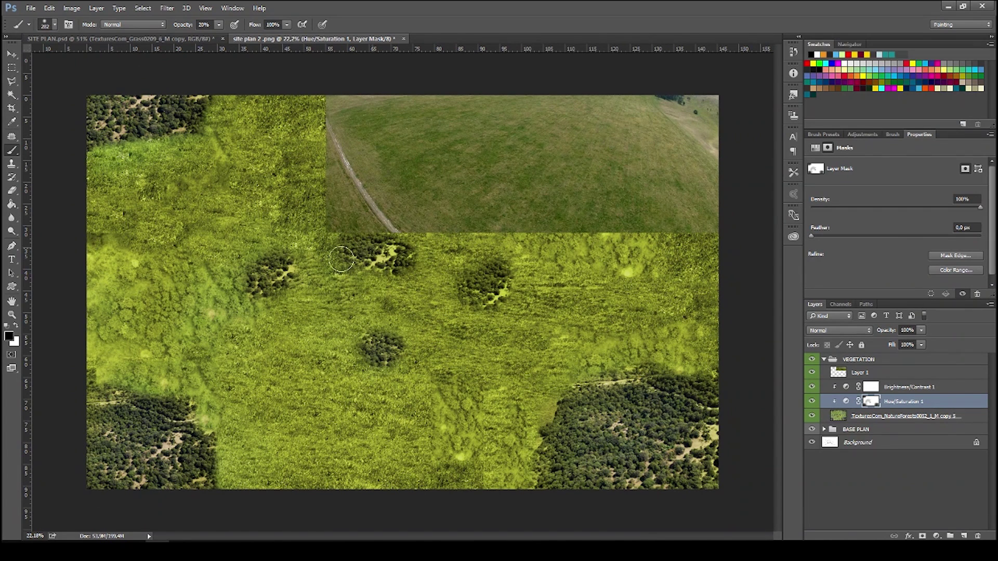
left_click(812, 373)
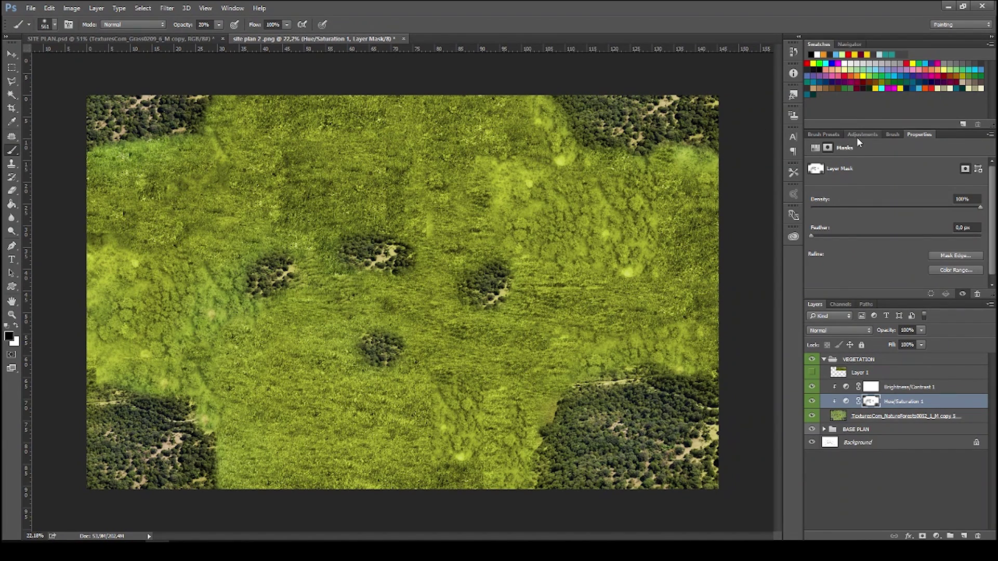
Step: Add a clipped Color Balance adjustment with midtones at -19 cyan-red, -14 magenta-green and -26 yellow-blue
left_click(859, 135)
left_click(832, 170)
mouse_move(882, 224)
left_mouse_down()
mouse_move(854, 226)
mouse_move(864, 225)
left_mouse_up()
mouse_move(882, 189)
left_mouse_down()
mouse_move(893, 191)
mouse_move(872, 206)
left_mouse_up()
left_click(871, 415)
left_click(846, 415)
left_click(868, 227)
left_click(848, 404)
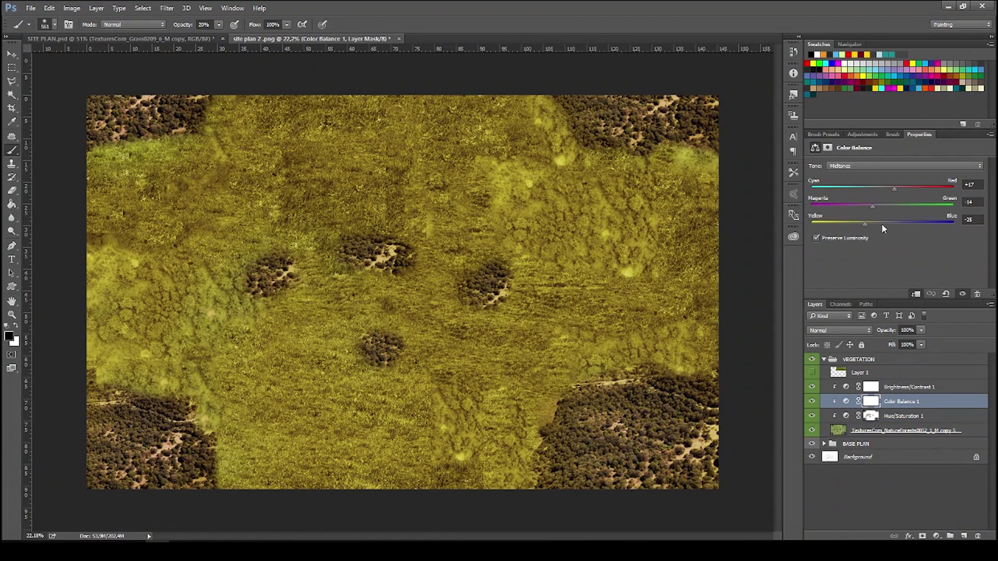
left_click_drag(896, 225, 865, 227)
Step: Delete the reference grass photo layer, and collapse and hide the VEGETATION group
key("v")
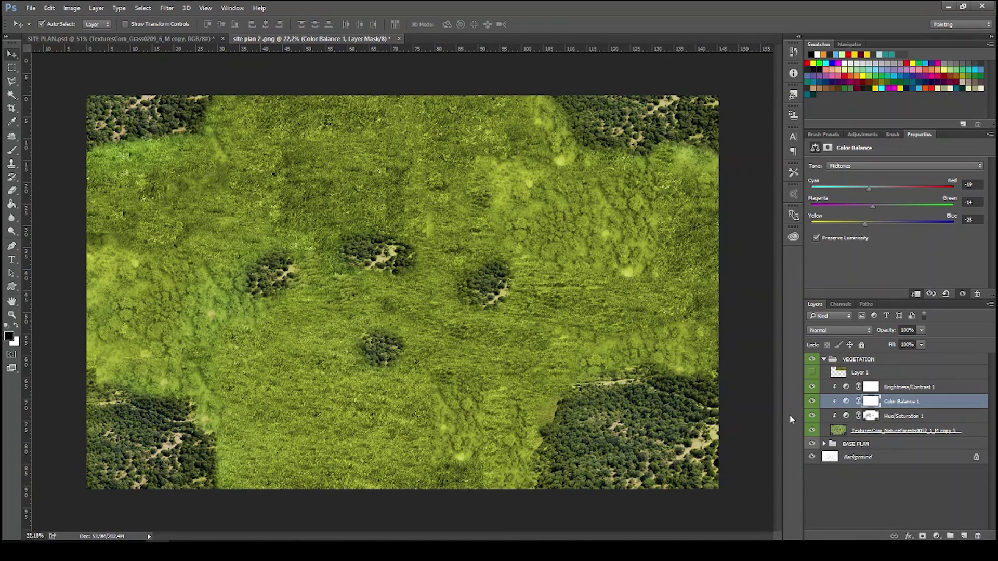
left_click(831, 374)
key("Delete")
left_click(824, 360)
left_click(812, 360)
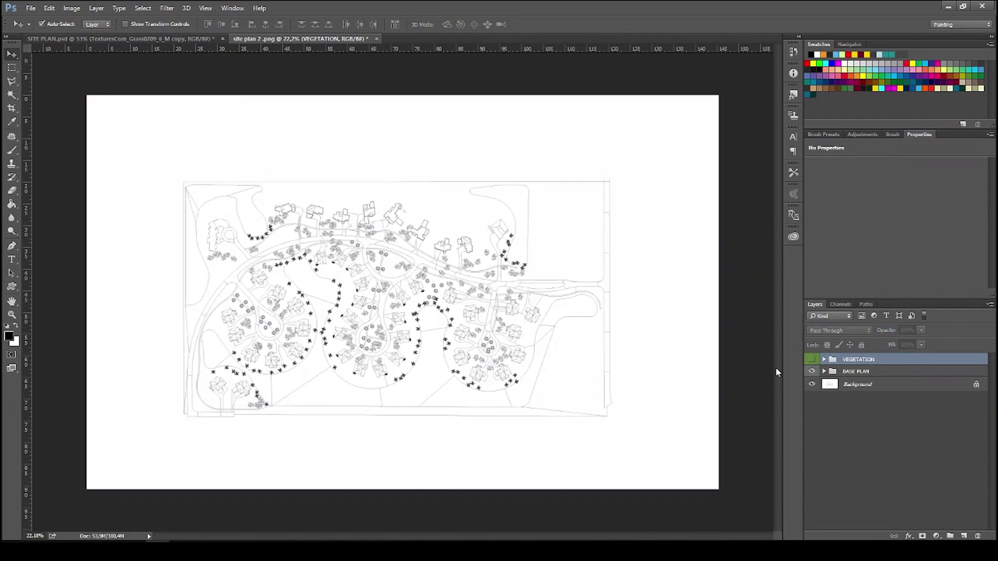
Step: Create a new layer directly above the Background layer and fill it with black
scroll(441, 309, "up", 7)
scroll(293, 154, "down", 3)
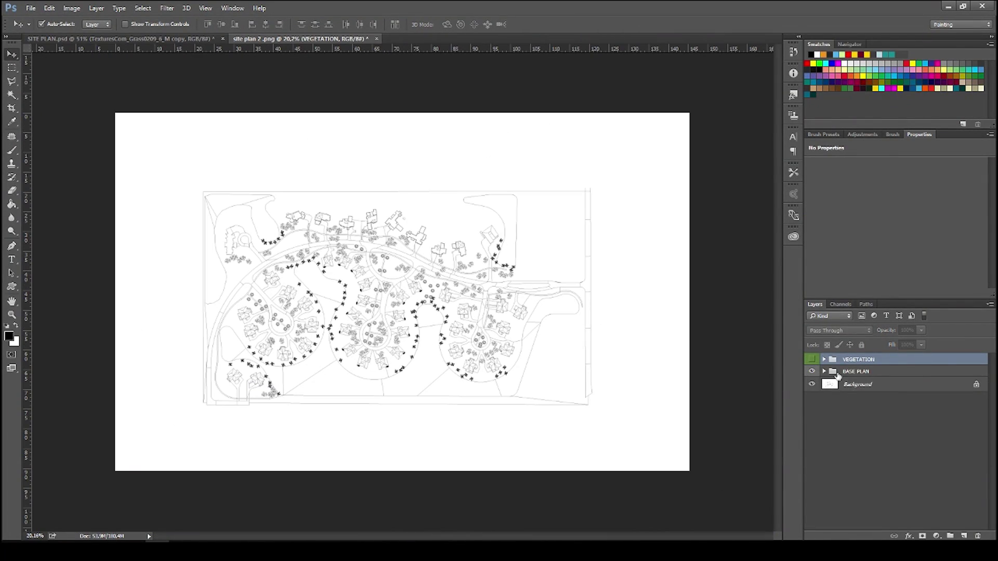
left_click(837, 384)
left_click(824, 371)
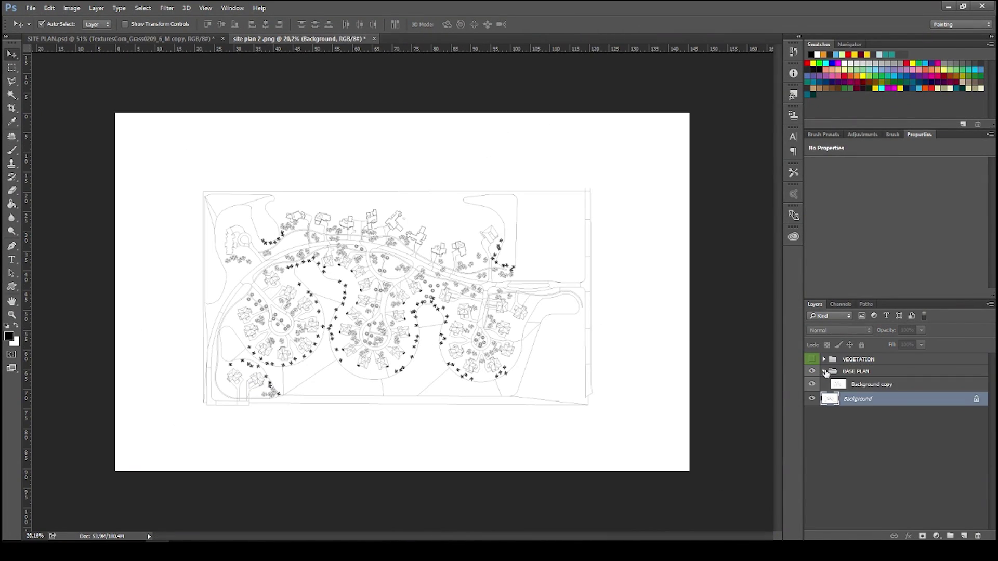
left_click(963, 536)
key("g")
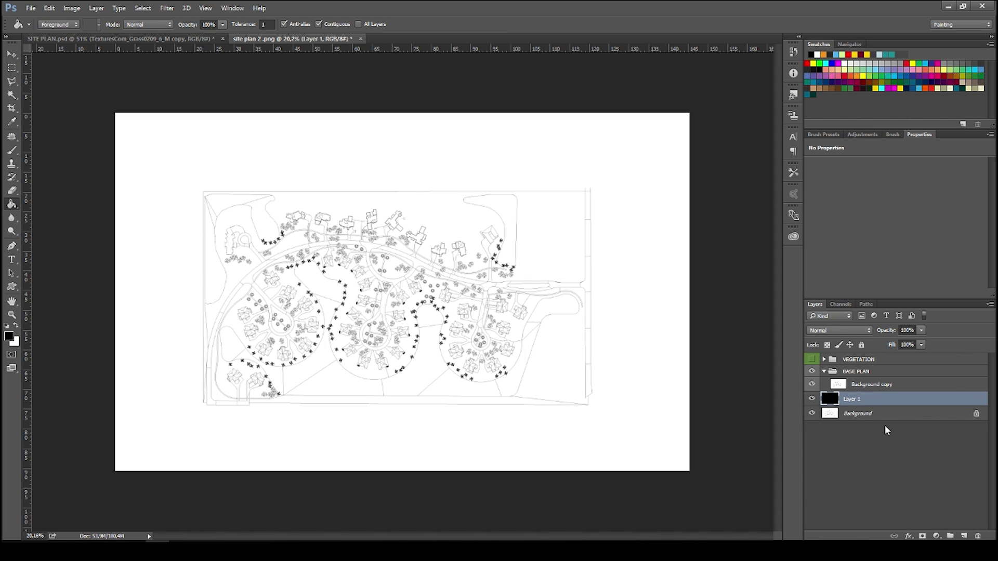
Step: Delete the original Background layer and lock the black fill layer beneath the BASE PLAN group
left_click(889, 415)
left_click_drag(974, 445, 977, 536)
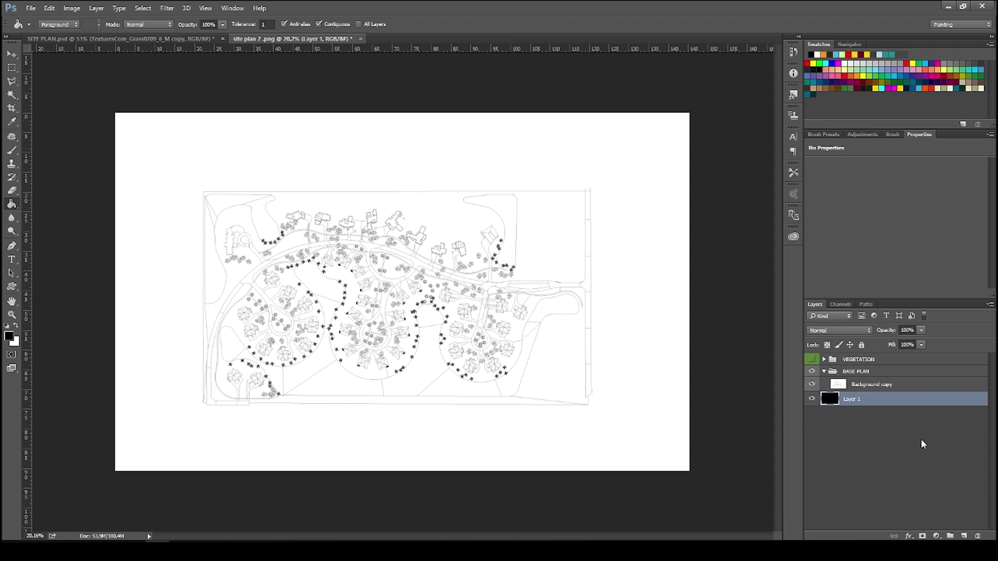
left_click(862, 346)
left_click(881, 386)
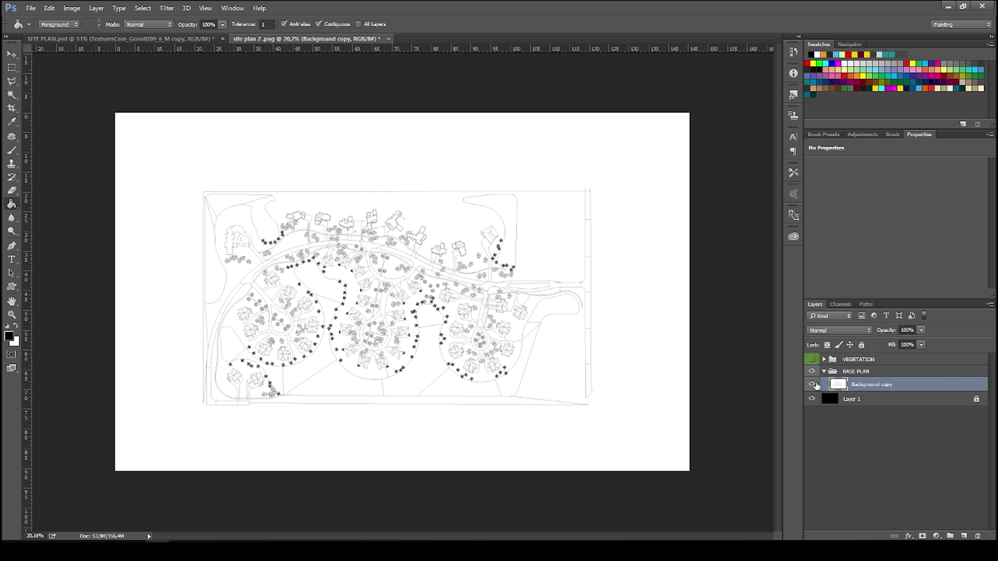
Step: Try erasing the line at the plan's upper-right corner on the Background copy layer, and undo it
scroll(452, 281, "up", 8)
scroll(631, 182, "down", 3)
left_click_drag(631, 176, 600, 181)
key("e")
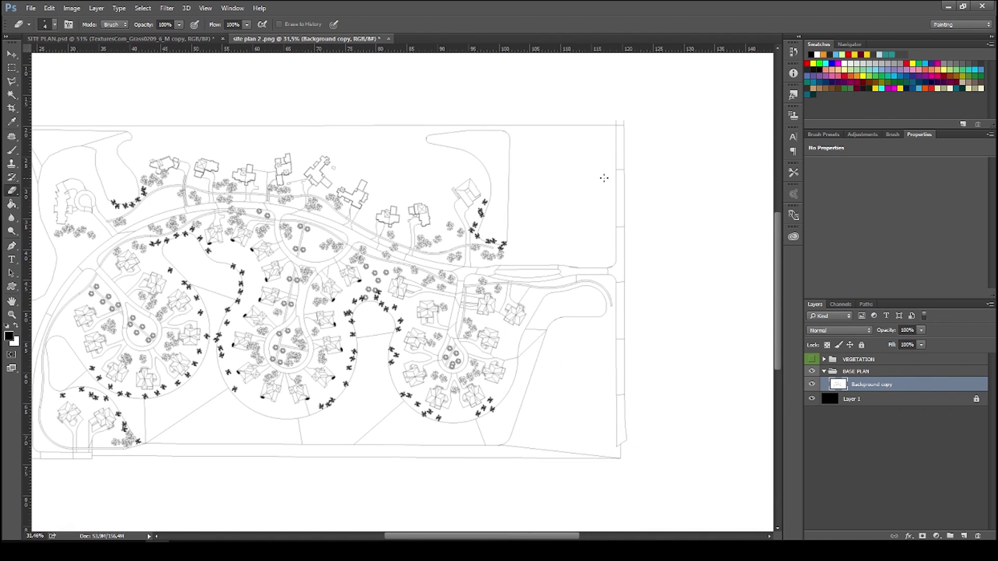
mouse_move(624, 122)
left_mouse_down()
mouse_move(583, 127)
mouse_move(642, 130)
mouse_move(623, 131)
left_mouse_up()
key("ctrl+z")
key("ctrl+z")
Step: Try erasing parts of the line drawing with the black fill layer hidden, undo the strokes, and show the layer again
left_click_drag(812, 384, 812, 398)
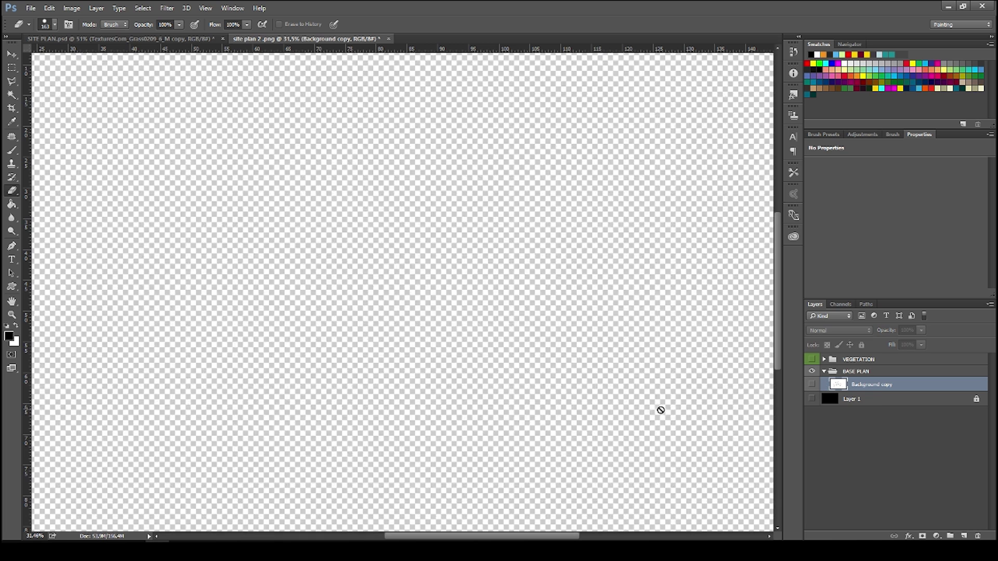
left_click(812, 385)
left_click_drag(450, 285, 476, 284)
key("ctrl+z")
left_click_drag(613, 237, 631, 139)
key("ctrl+z")
left_click(812, 399)
Step: Unlock the black fill layer and fill it with white
left_click(872, 400)
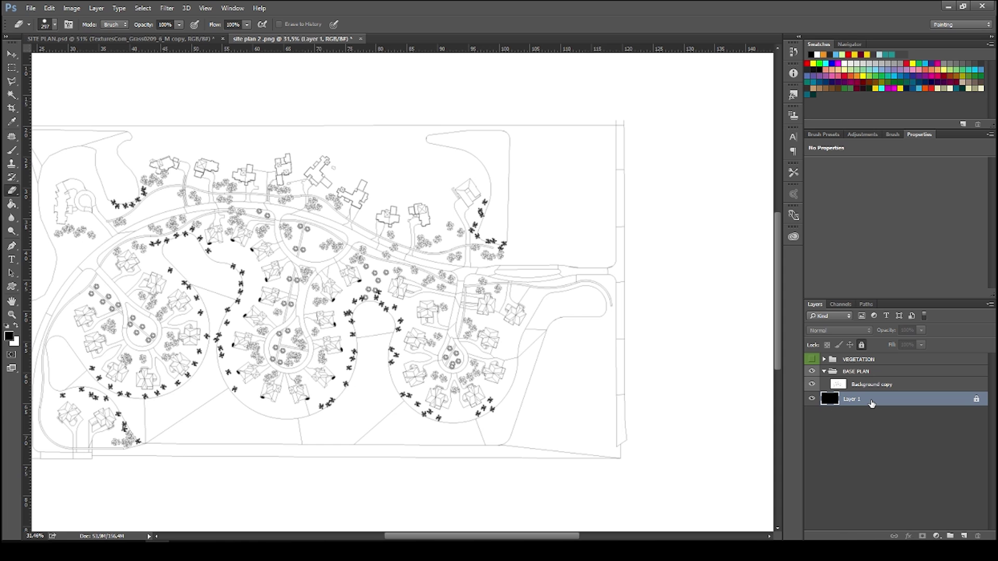
left_click(861, 345)
type("x")
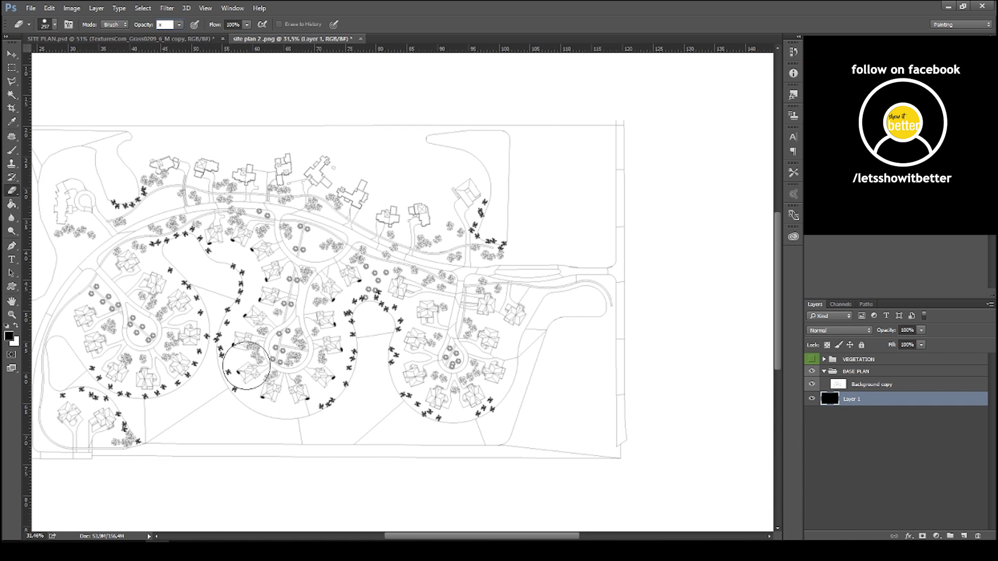
left_click(12, 53)
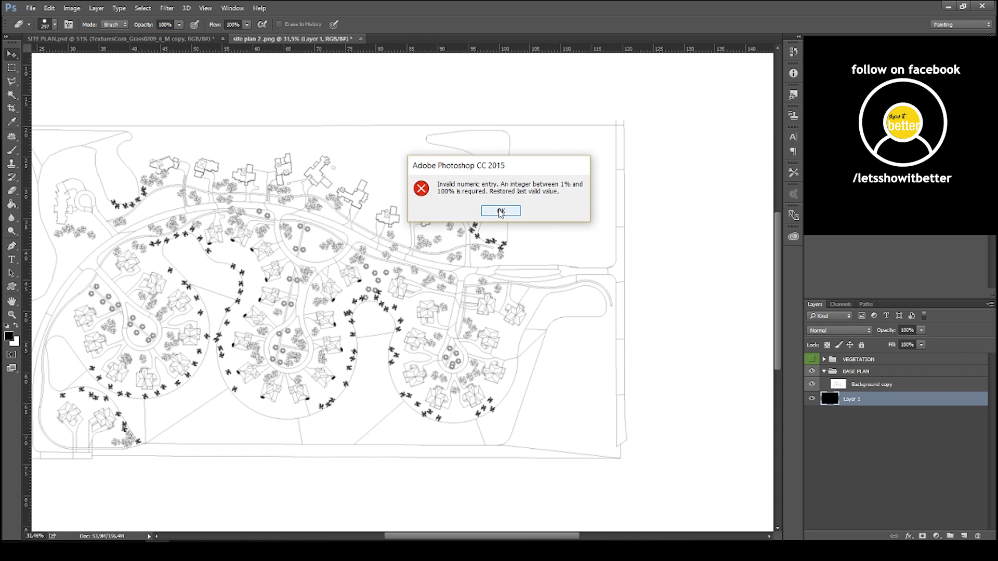
left_click(501, 209)
key("f")
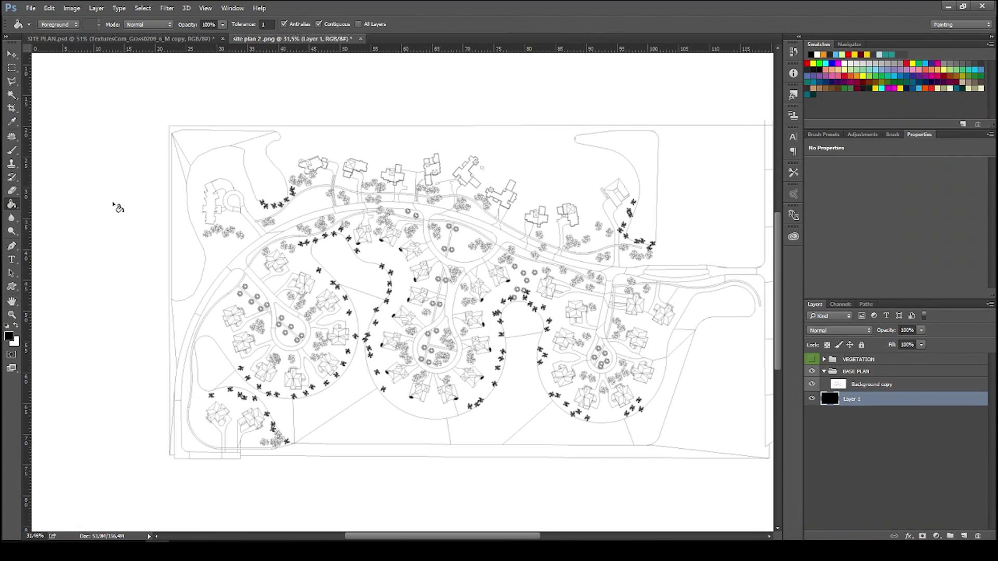
Step: Erase the boundary lines along the plan's lower edge on the Background copy layer
left_click(873, 384)
key("e")
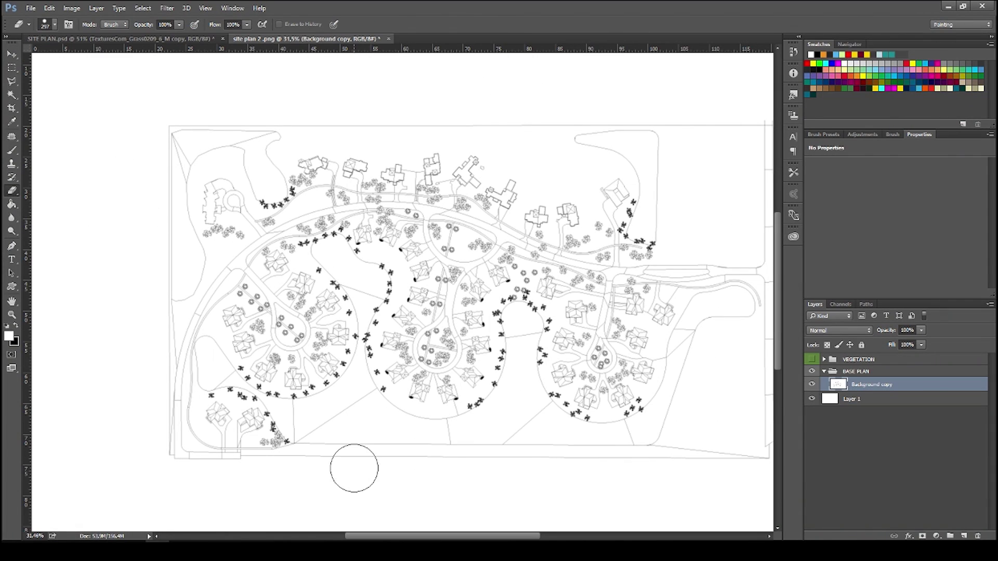
left_click_drag(520, 446, 320, 418)
mouse_move(139, 437)
left_mouse_down()
mouse_move(244, 444)
mouse_move(114, 442)
mouse_move(462, 438)
mouse_move(558, 414)
mouse_move(581, 361)
mouse_move(545, 436)
mouse_move(207, 447)
mouse_move(130, 431)
mouse_move(144, 444)
mouse_move(241, 430)
left_mouse_up()
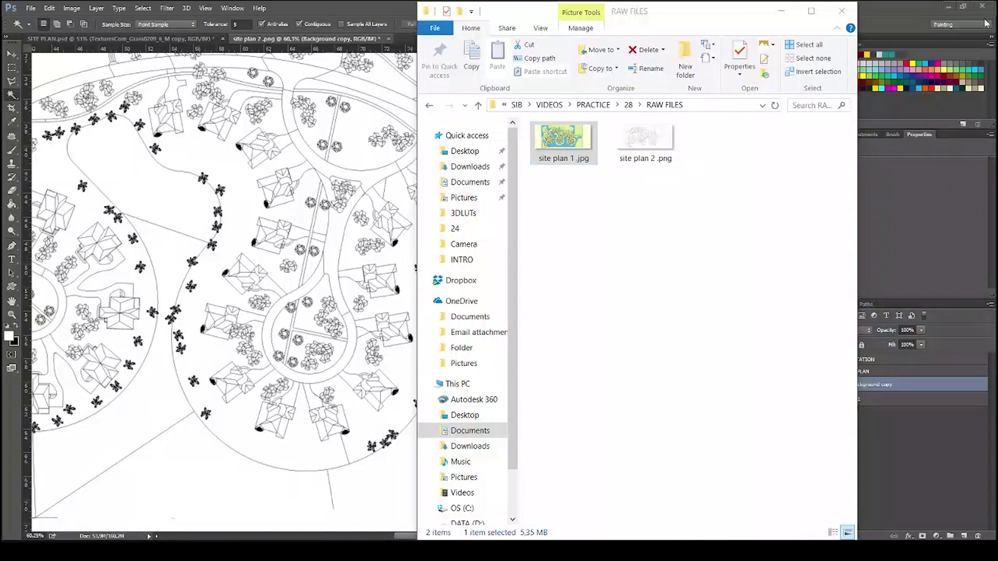
Step: Place the file site plan 1.jpg from the RAW FILES folder into the document and lower its opacity to 62%
left_click_drag(562, 137, 273, 284)
key("ctrl+0")
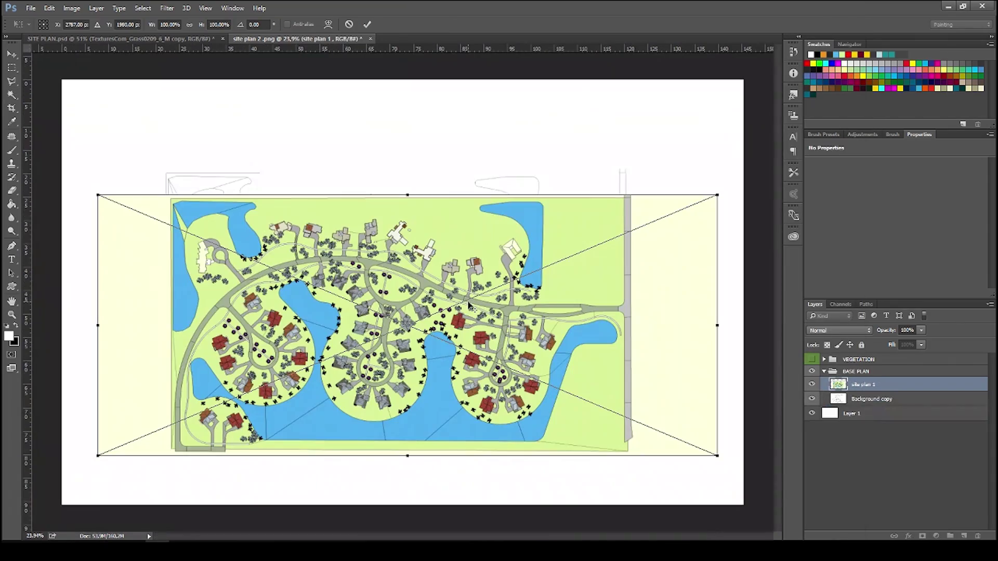
scroll(185, 210, "up", 6)
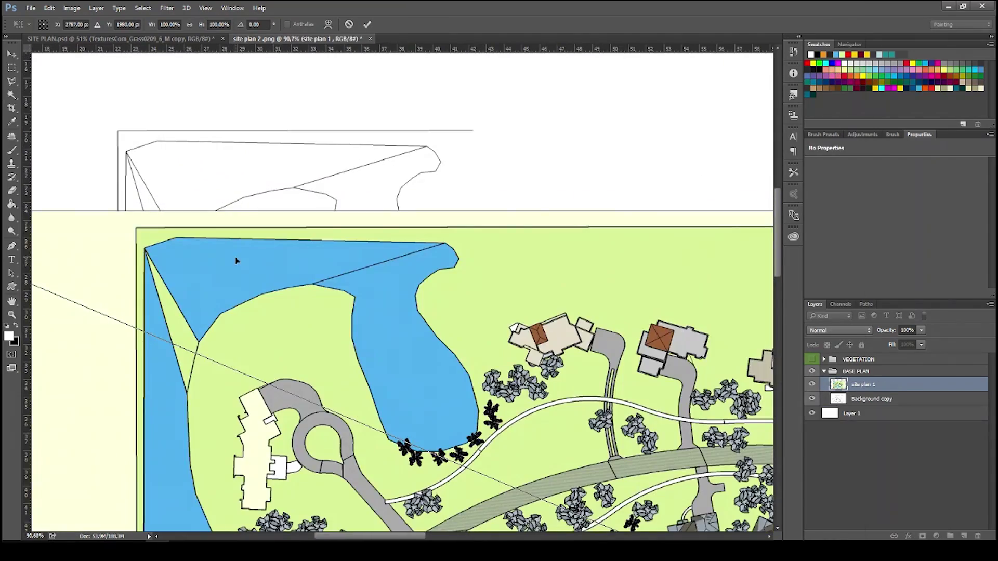
left_click_drag(885, 331, 871, 333)
Step: Move the placed colour plan onto the line drawing so their upper-left corners line up, and commit the placement
left_click_drag(319, 281, 294, 187)
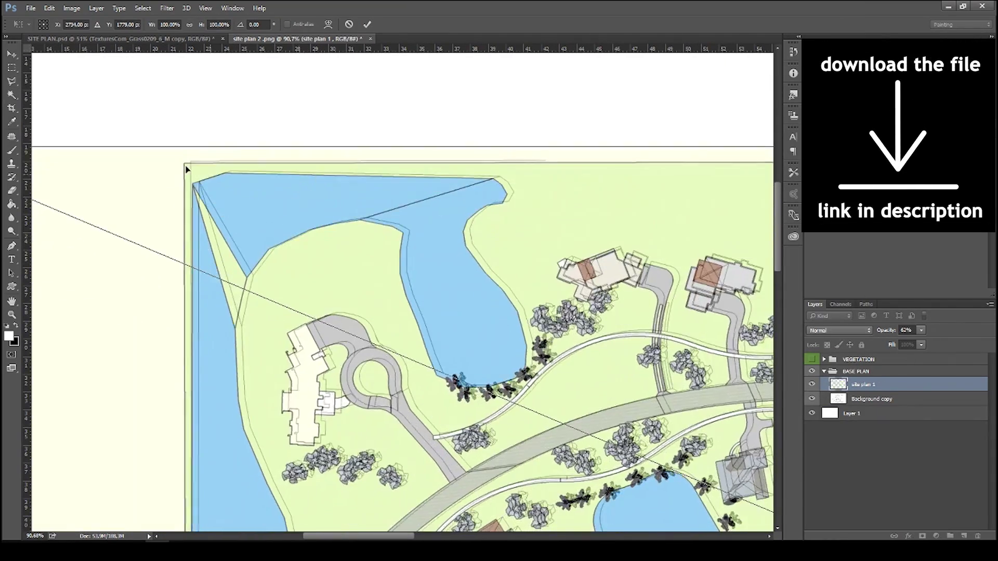
scroll(194, 164, "up", 8)
key("Return")
scroll(145, 201, "down", 8)
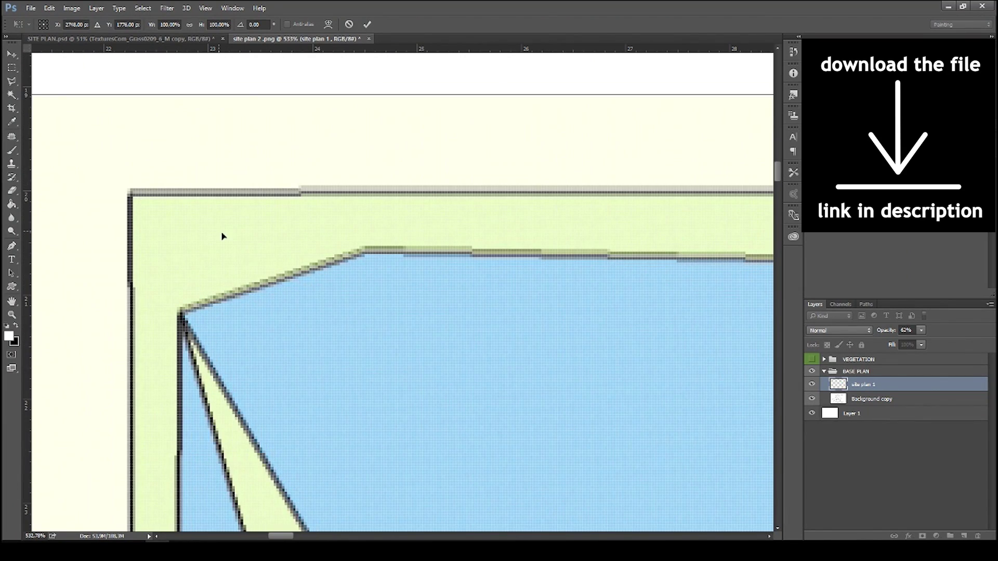
Step: Rasterize the placed site plan 1 layer
key("w")
scroll(237, 221, "down", 6)
scroll(236, 221, "up", 3)
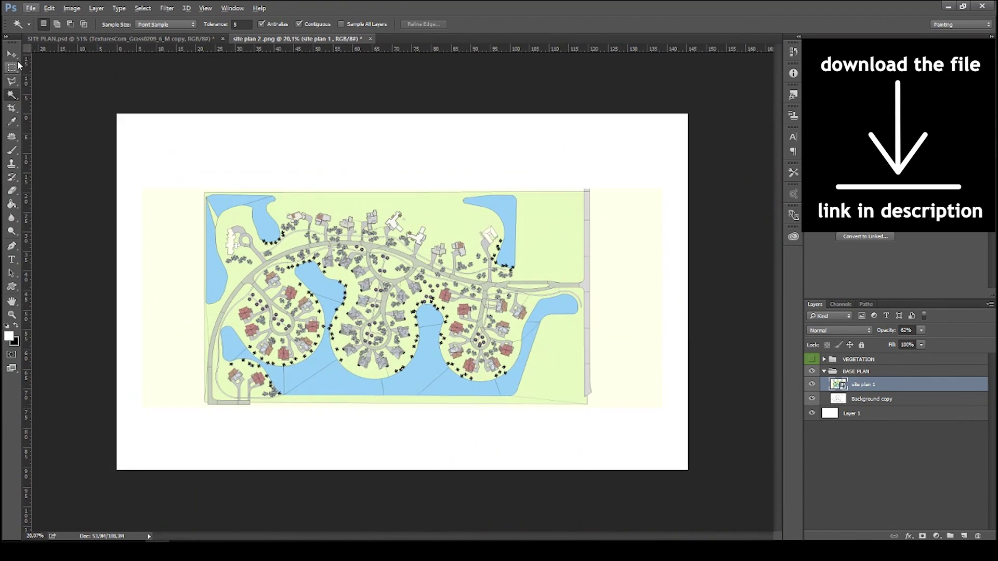
left_click(12, 54)
scroll(338, 280, "up", 3)
scroll(322, 278, "down", 1)
right_click(871, 389)
left_click(650, 295)
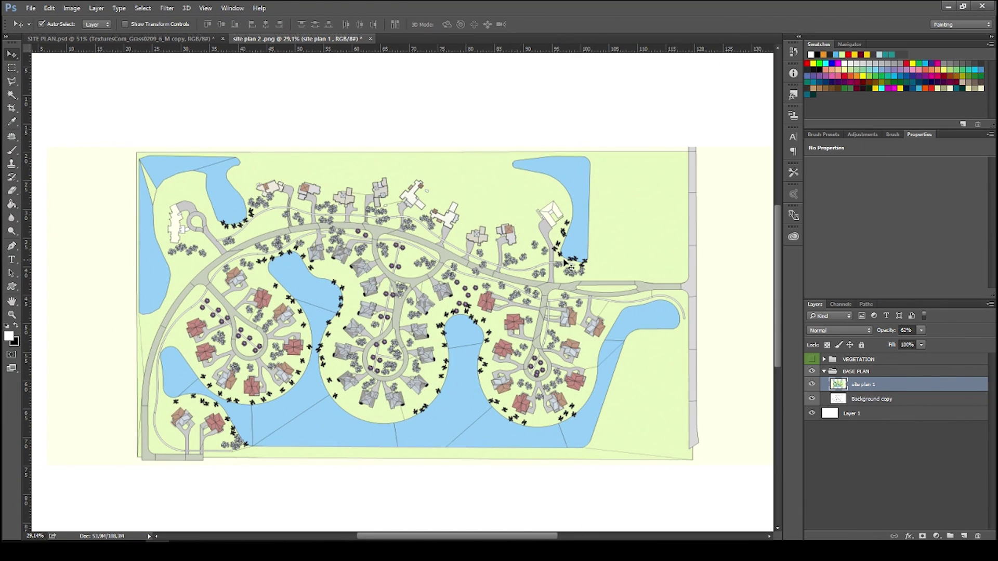
Step: Select the light green lawn areas of the colour plan with Color Range, using sampled colours and fuzziness 37
key("w")
right_click(634, 210)
left_click(688, 322)
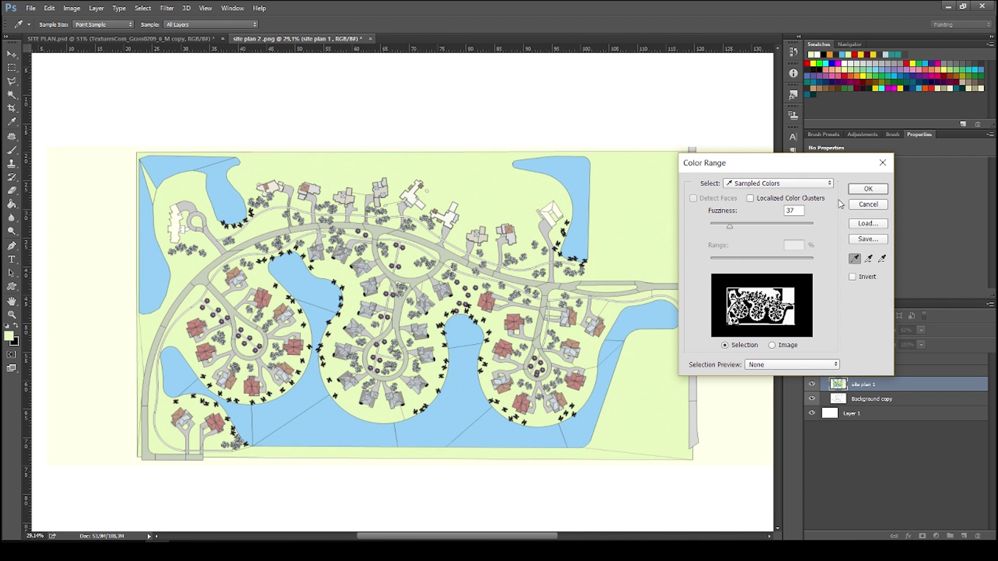
left_click(867, 189)
scroll(538, 274, "up", 4)
scroll(538, 273, "down", 4)
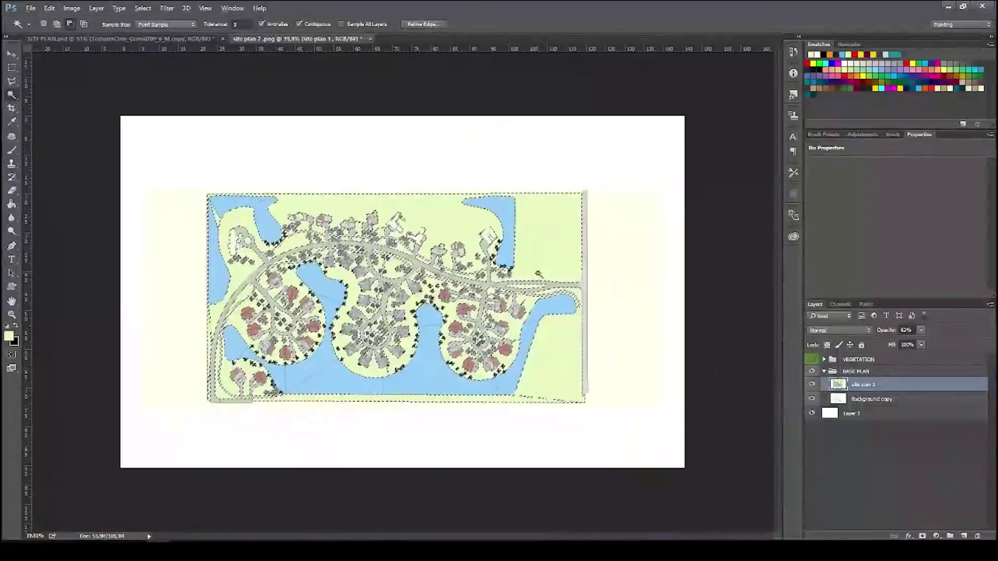
Step: Hide the site plan 1 layer and show the VEGETATION group, keeping the lawn selection active
left_click(812, 385)
scroll(812, 387, "up", 5)
scroll(812, 387, "down", 1)
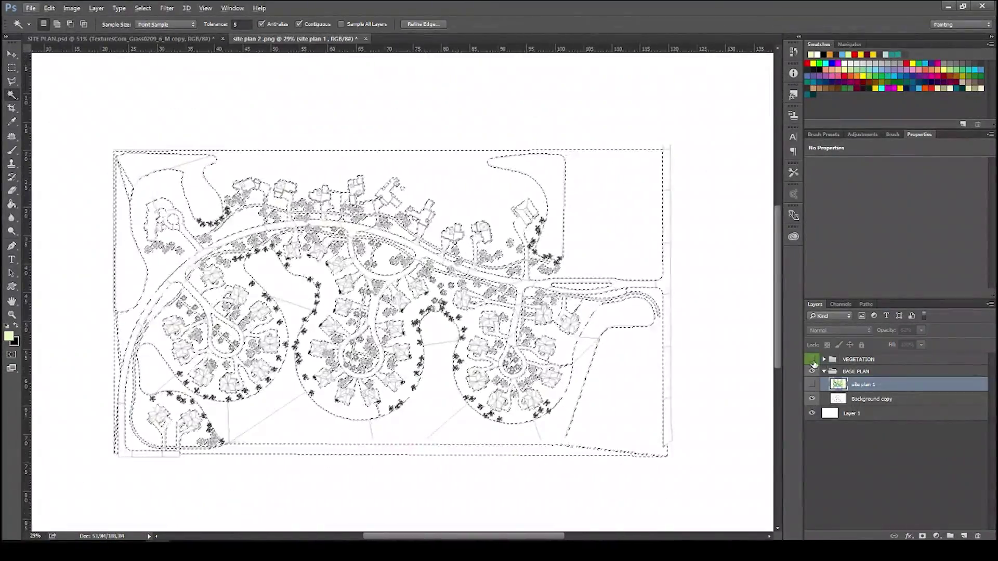
left_click(813, 360)
left_click(817, 361)
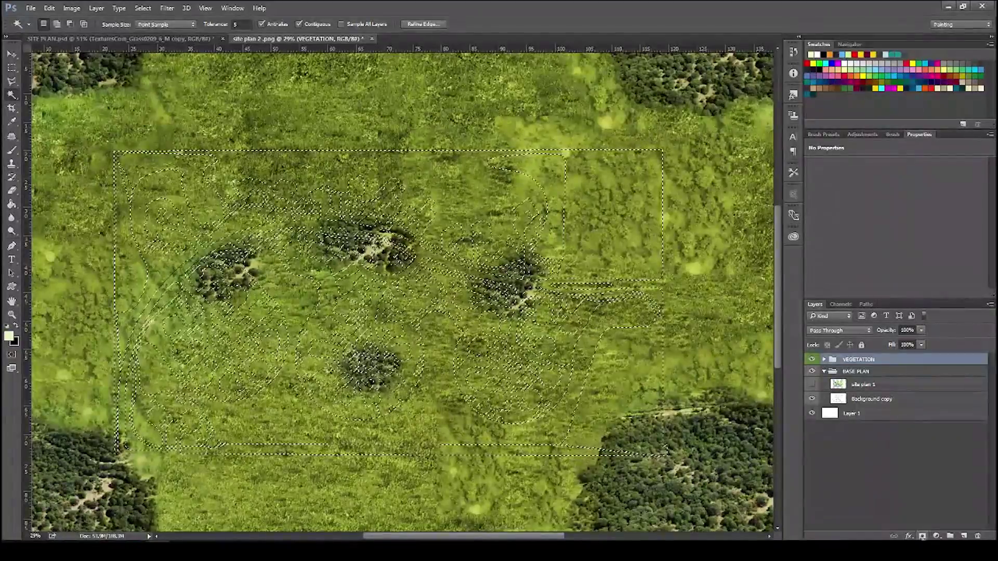
Step: Add a layer mask to the VEGETATION group from the lawn selection
left_click(922, 536)
scroll(408, 287, "down", 2)
scroll(560, 324, "up", 4)
scroll(560, 325, "down", 2)
scroll(345, 258, "up", 5)
scroll(437, 293, "down", 10)
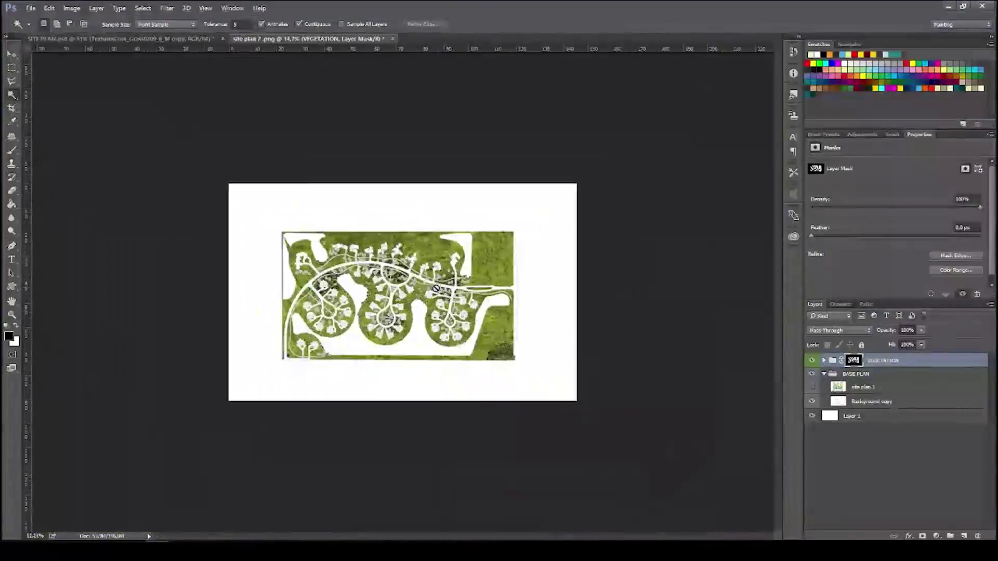
scroll(437, 292, "up", 4)
scroll(437, 292, "down", 2)
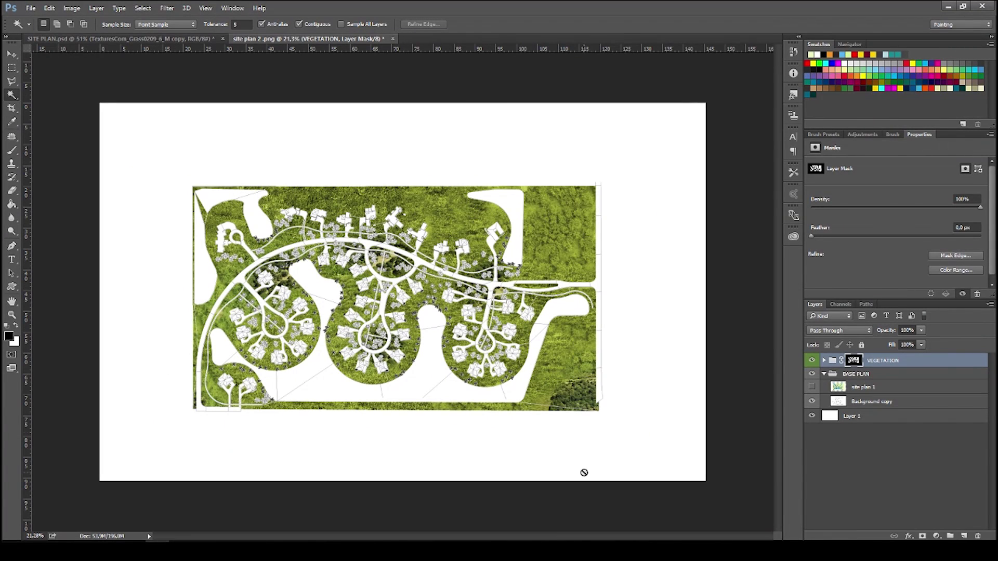
Step: Paint white on the VEGETATION mask with a large hard brush to reveal vegetation below and to the right of the site
key("b")
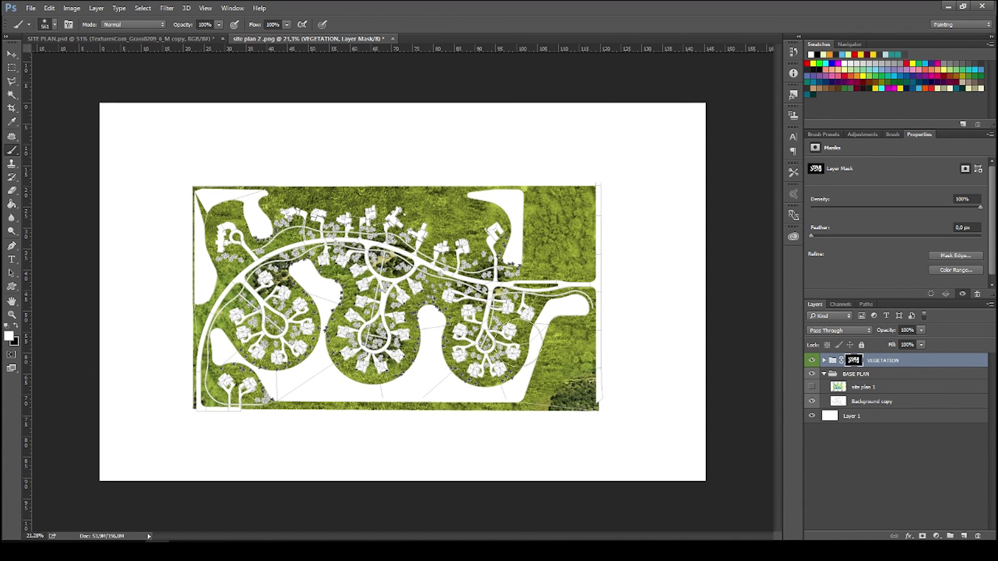
mouse_move(637, 430)
left_mouse_down()
mouse_move(541, 469)
mouse_move(337, 477)
mouse_move(334, 450)
mouse_move(282, 432)
mouse_move(226, 430)
mouse_move(436, 438)
left_mouse_up()
key("ctrl+z")
right_click(437, 433)
left_click(508, 295)
mouse_move(323, 420)
left_mouse_down()
mouse_move(307, 421)
mouse_move(395, 435)
mouse_move(688, 448)
mouse_move(653, 476)
left_mouse_up()
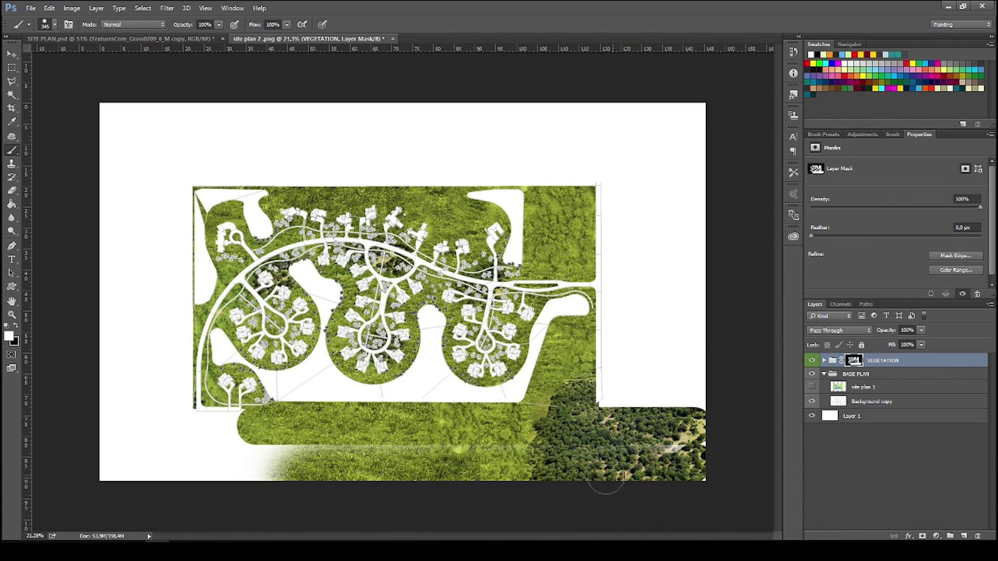
mouse_move(387, 469)
left_mouse_down()
mouse_move(80, 457)
mouse_move(118, 107)
mouse_move(726, 120)
mouse_move(672, 477)
left_mouse_up()
mouse_move(700, 419)
left_mouse_down()
mouse_move(723, 108)
mouse_move(612, 424)
mouse_move(622, 415)
mouse_move(662, 119)
mouse_move(670, 438)
mouse_move(665, 124)
mouse_move(156, 120)
mouse_move(99, 153)
mouse_move(604, 145)
mouse_move(594, 173)
mouse_move(562, 189)
mouse_move(585, 273)
left_mouse_up()
Step: With a smaller hard brush, reveal vegetation at the site's upper-right corner and over the vertical road strip along its right boundary
scroll(570, 194, "up", 2)
scroll(567, 197, "up", 3)
left_click_drag(600, 245, 583, 246)
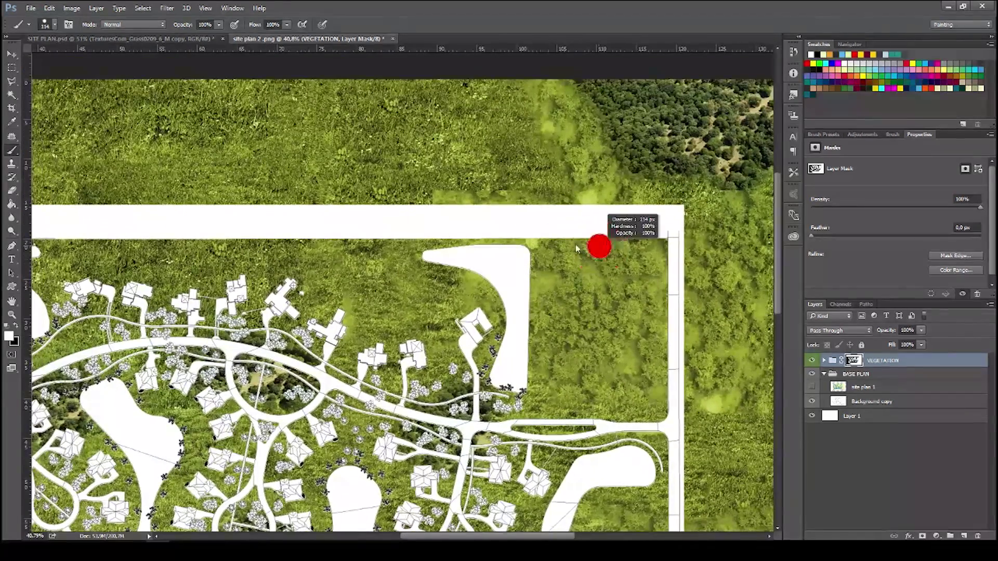
left_click_drag(653, 244, 661, 216)
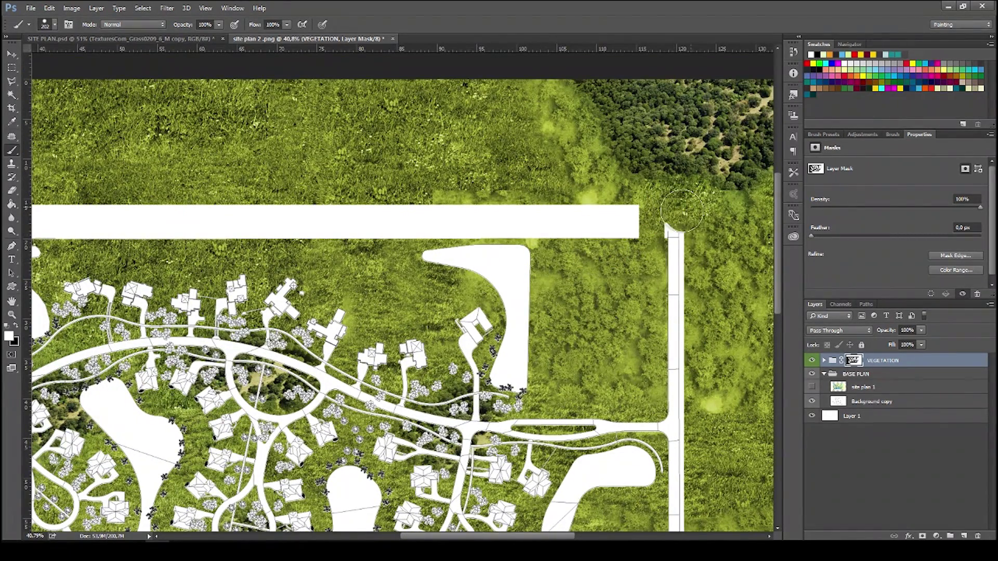
scroll(633, 311, "down", 2)
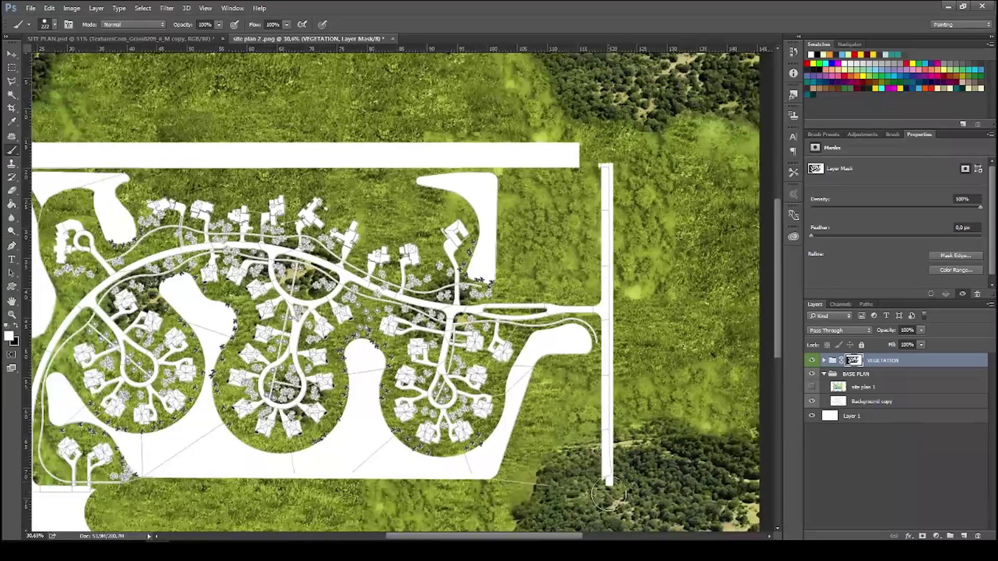
left_click_drag(612, 153, 624, 466)
Step: Reveal vegetation in the remaining blank margins around the site on the VEGETATION mask, including the left and lower-left areas
scroll(624, 465, "down", 3)
scroll(145, 410, "up", 3)
left_click_drag(145, 410, 176, 344)
mouse_move(625, 433)
left_mouse_down()
mouse_move(642, 432)
mouse_move(494, 416)
left_mouse_up()
mouse_move(587, 424)
left_mouse_down()
mouse_move(353, 410)
mouse_move(622, 423)
left_mouse_up()
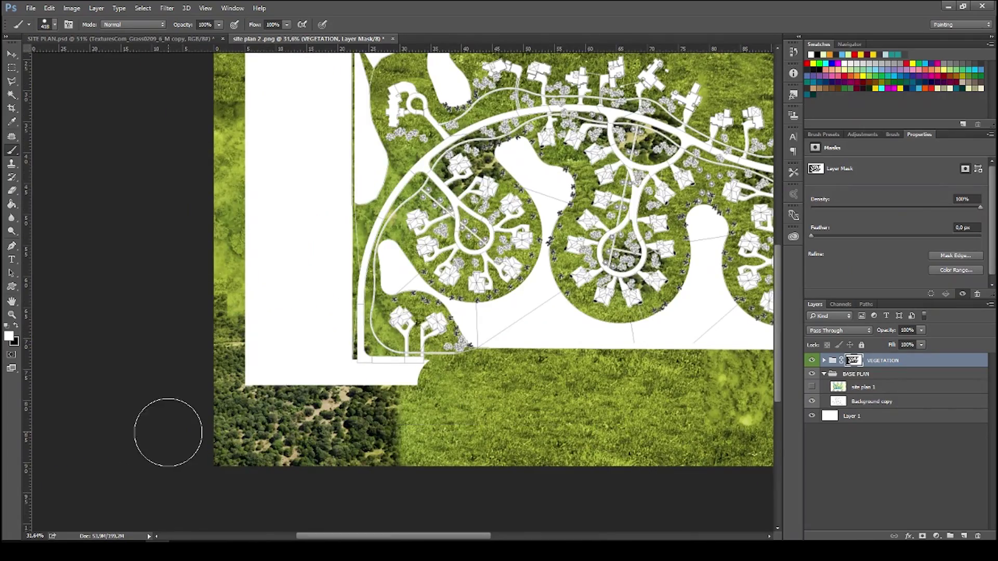
scroll(276, 470, "up", 3)
mouse_move(265, 283)
left_mouse_down()
mouse_move(271, 128)
mouse_move(312, 496)
mouse_move(312, 467)
left_mouse_up()
mouse_move(441, 497)
left_mouse_down()
mouse_move(303, 493)
mouse_move(342, 488)
mouse_move(314, 288)
mouse_move(319, 122)
left_mouse_up()
mouse_move(448, 272)
left_mouse_down()
mouse_move(336, 391)
mouse_move(233, 276)
left_mouse_up()
scroll(336, 391, "down", 2)
mouse_move(639, 150)
left_mouse_down()
mouse_move(160, 150)
mouse_move(425, 143)
mouse_move(653, 160)
left_mouse_up()
mouse_move(157, 446)
left_mouse_down()
mouse_move(331, 396)
mouse_move(319, 391)
mouse_move(321, 154)
left_mouse_up()
Step: Paint out the narrow white strip along the site's left boundary on the VEGETATION mask
scroll(331, 396, "up", 7)
scroll(337, 361, "up", 3)
scroll(337, 362, "left", 1)
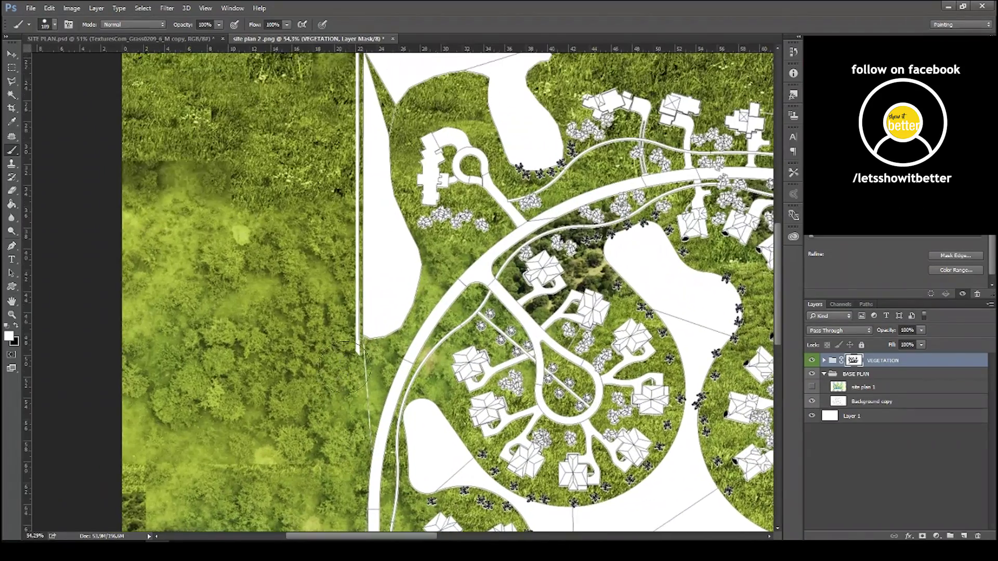
mouse_move(335, 358)
left_mouse_down()
mouse_move(330, 416)
mouse_move(337, 289)
mouse_move(338, 102)
left_mouse_up()
scroll(321, 245, "down", 8)
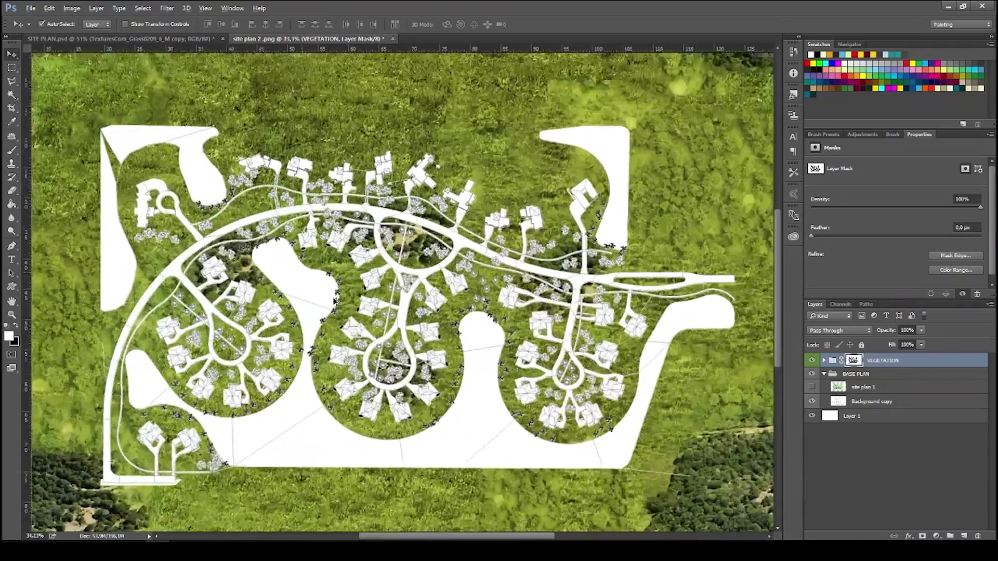
scroll(373, 319, "down", 3)
scroll(373, 319, "up", 1)
left_click_drag(430, 375, 611, 514)
key("ctrl+z")
left_click(865, 375)
left_click(878, 362)
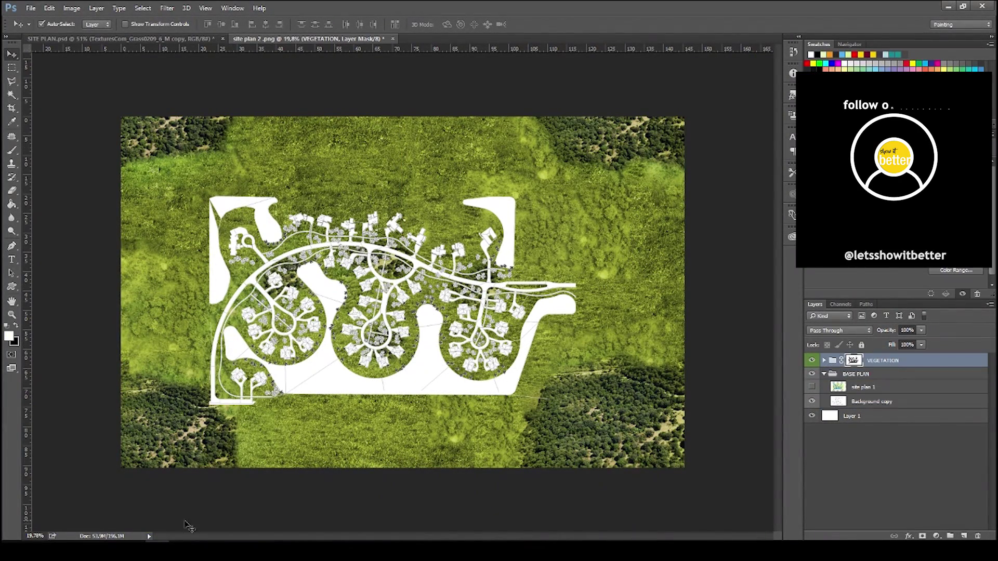
Step: Switch to the file browser and place the Wetlands image into the site plan document
mouse_move(99, 550)
left_click(48, 522)
left_click(640, 105)
left_click(671, 130)
left_click(737, 402)
left_click_drag(736, 402, 343, 364)
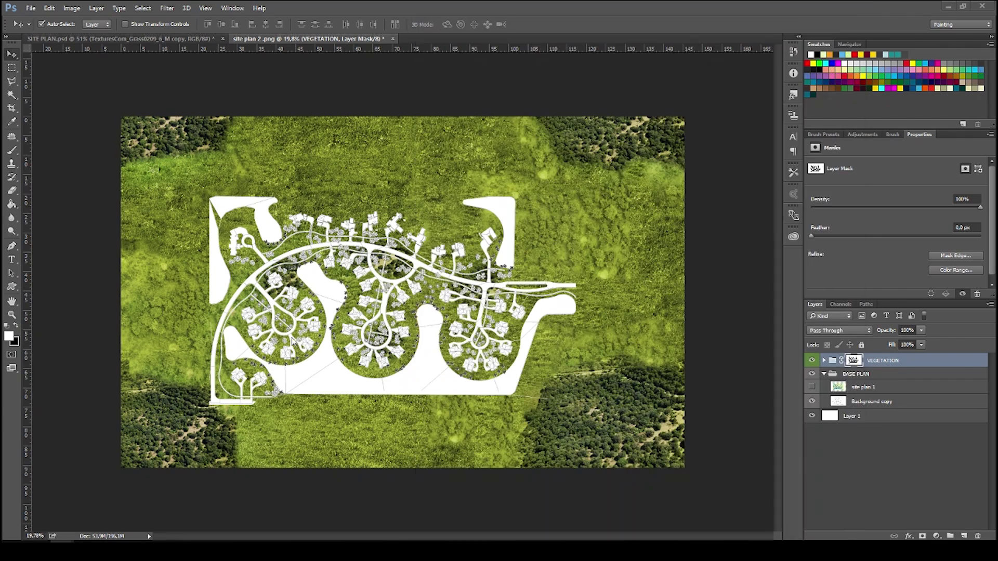
Step: Enlarge the Wetlands image proportionally, commit the placement and position it over the middle and right of the site
left_click_drag(470, 360, 669, 479)
left_click_drag(517, 385, 433, 236)
left_click_drag(546, 369, 639, 445)
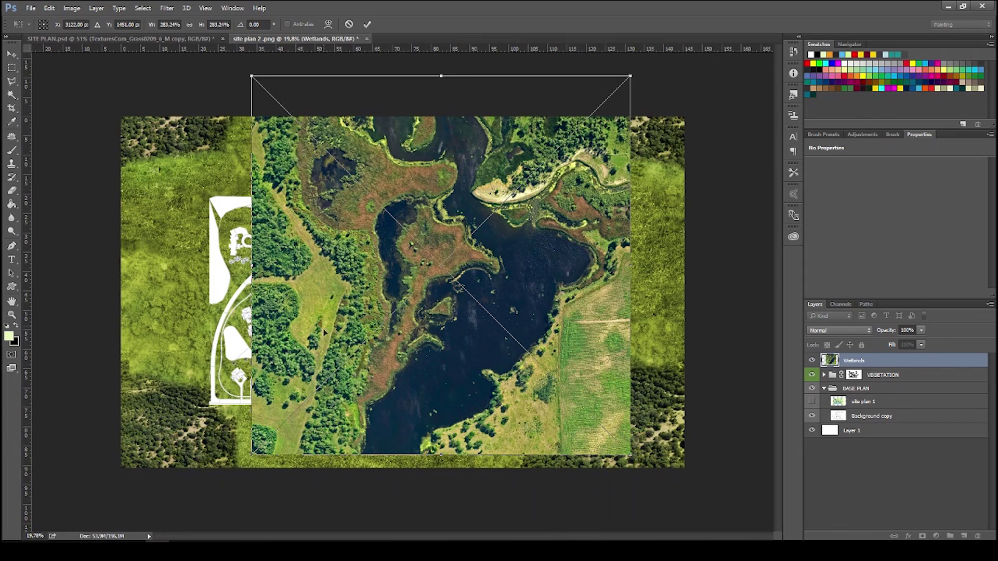
left_click_drag(353, 302, 284, 328)
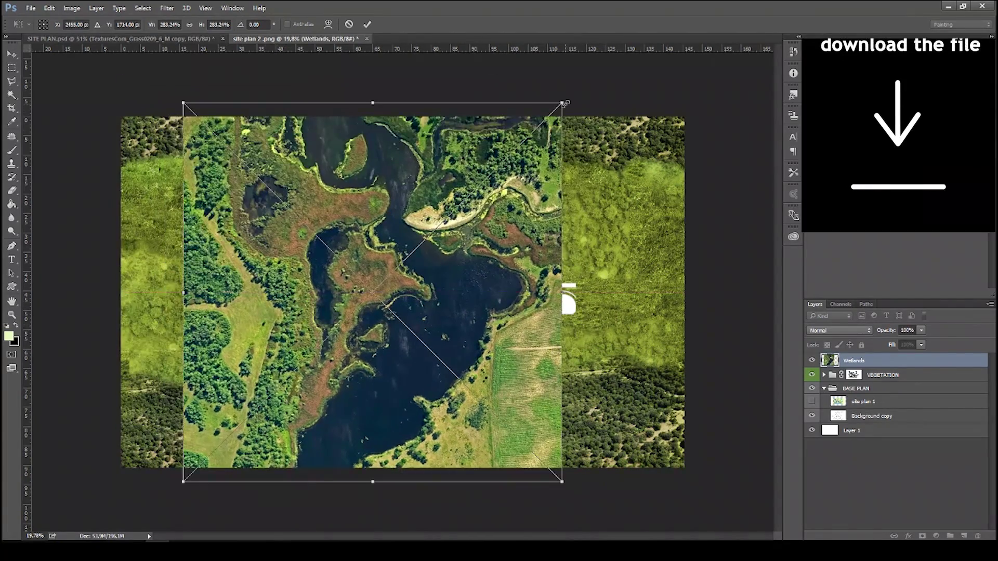
left_click_drag(563, 102, 507, 158)
left_click_drag(475, 247, 484, 220)
key("Return")
left_click_drag(466, 259, 531, 252)
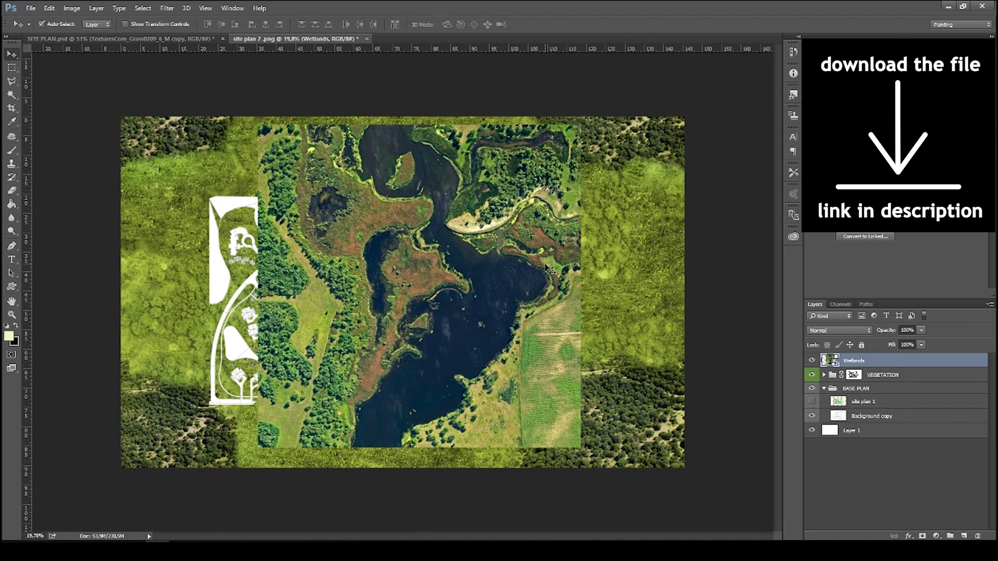
Step: Add a layer mask to the Wetlands layer and paint away the land around the river with a black brush
left_click(926, 536)
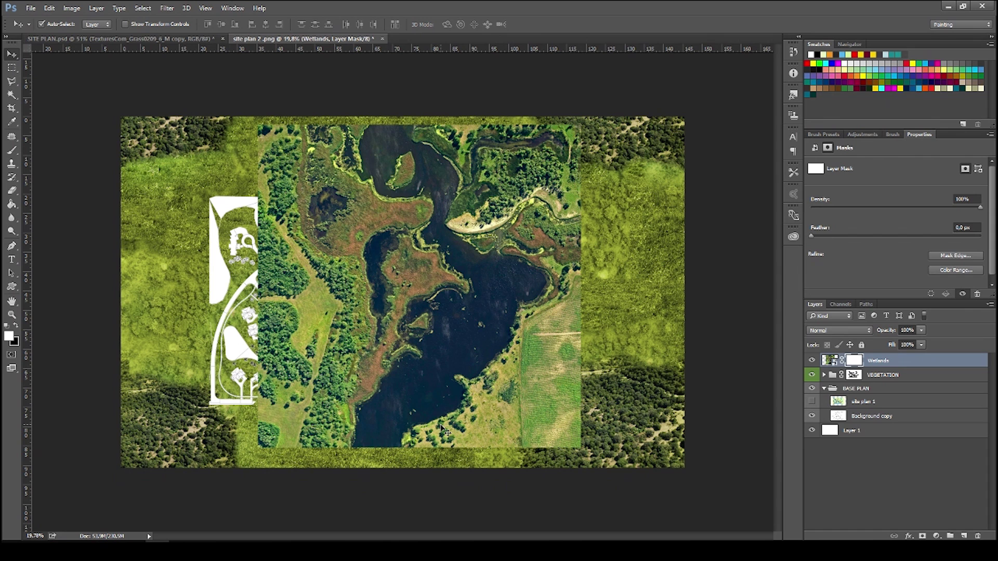
left_click_drag(511, 378, 464, 406)
key("ctrl+z")
key("b")
mouse_move(519, 433)
left_mouse_down()
mouse_move(559, 195)
mouse_move(413, 281)
mouse_move(297, 170)
mouse_move(267, 456)
mouse_move(359, 354)
mouse_move(395, 234)
mouse_move(311, 338)
left_mouse_up()
Step: Hide the VEGETATION group and paint the Wetlands mask closer to the shoreline, removing leftover land around the river
left_click(812, 375)
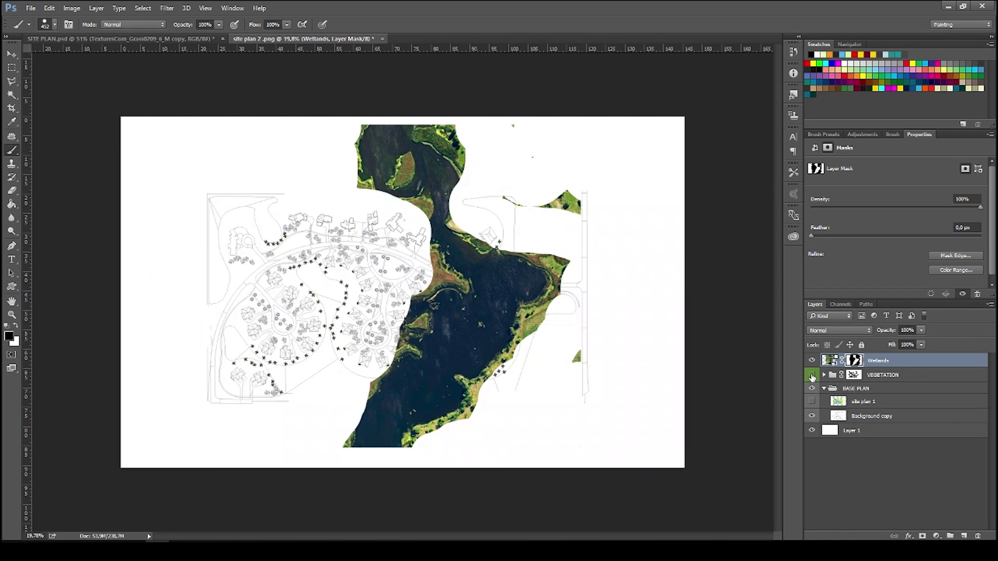
key("ctrl+0")
left_click_drag(621, 237, 519, 171)
left_click_drag(532, 95, 559, 129)
right_click(524, 222, "alt")
left_click_drag(569, 333, 599, 294)
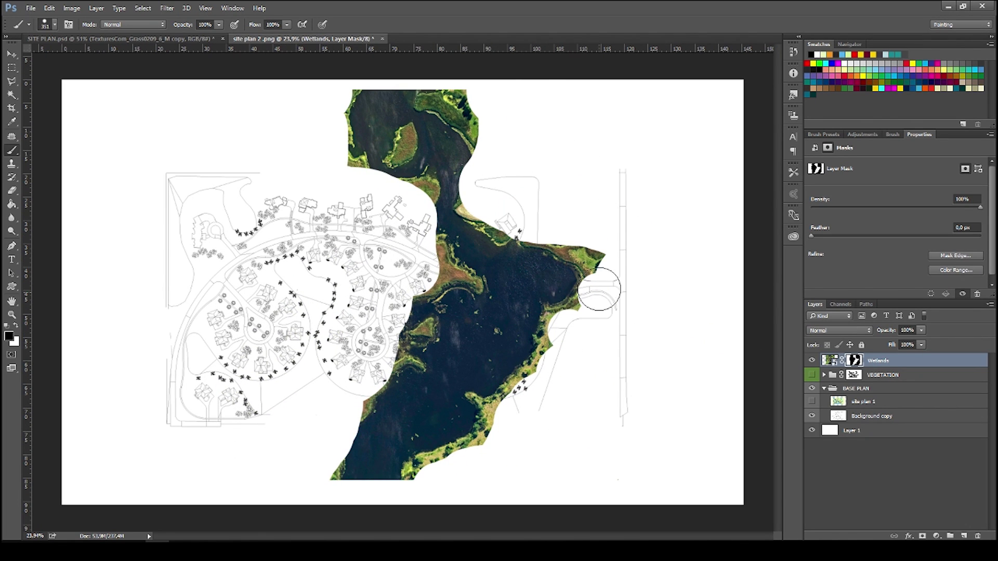
left_click_drag(435, 283, 439, 254)
mouse_move(419, 467)
left_mouse_down()
mouse_move(432, 472)
mouse_move(535, 397)
mouse_move(584, 285)
left_mouse_up()
left_click_drag(485, 129, 443, 94)
right_click(403, 155, "alt")
left_click_drag(409, 132, 409, 188)
key("ctrl+z")
scroll(453, 277, "down", 3)
scroll(451, 281, "up", 2)
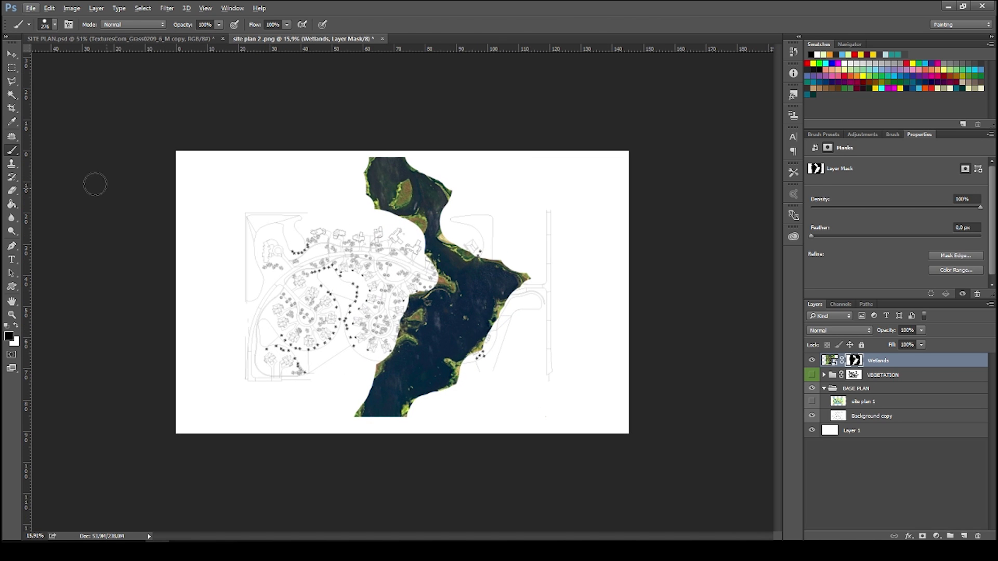
Step: Move the masked Wetlands piece and free-transform it, keeping the VEGETATION group hidden
key("v")
left_click(812, 375)
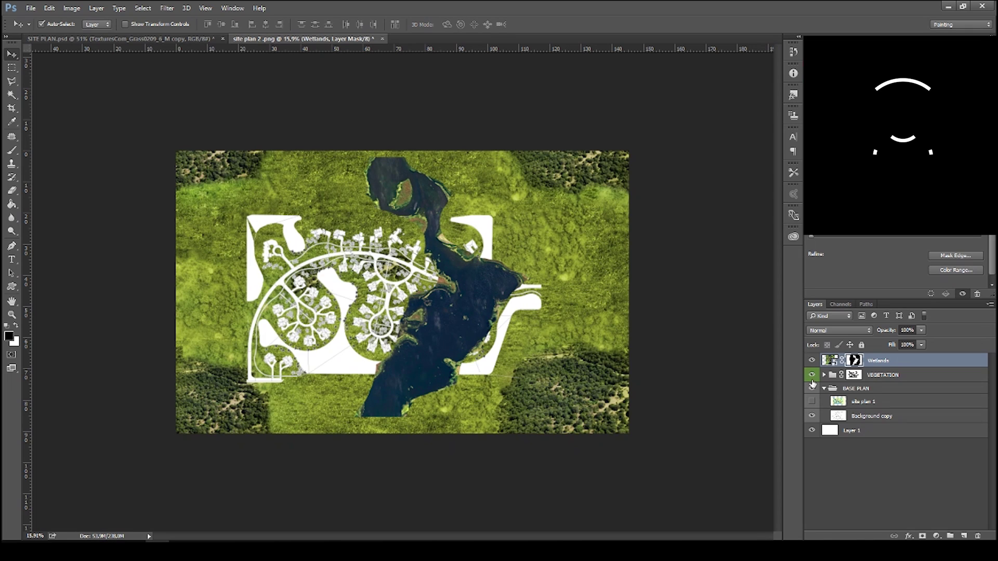
left_click(811, 375)
left_click_drag(455, 326, 408, 330)
key("ctrl+t")
left_click_drag(486, 422, 567, 385, "shift")
key("Return")
Step: Build up the water texture by repositioning, rotating and enlarging further masked Wetlands pieces across the canvas
key("ctrl+t")
key("Return")
key("ctrl+t")
key("ctrl+t")
left_click_drag(686, 189, 392, 230)
left_click_drag(573, 386, 527, 298)
left_click_drag(735, 157, 886, 108, "shift")
left_click_drag(637, 306, 580, 317)
scroll(578, 314, "down", 3)
left_click_drag(603, 457, 629, 498)
key("Return")
Step: Fill the remaining blank areas of the canvas with duplicated, rotated and repositioned Wetlands pieces
left_click_drag(505, 352, 276, 221, "alt")
key("ctrl+t")
left_click_drag(416, 410, 580, 286)
left_click_drag(323, 237, 290, 332)
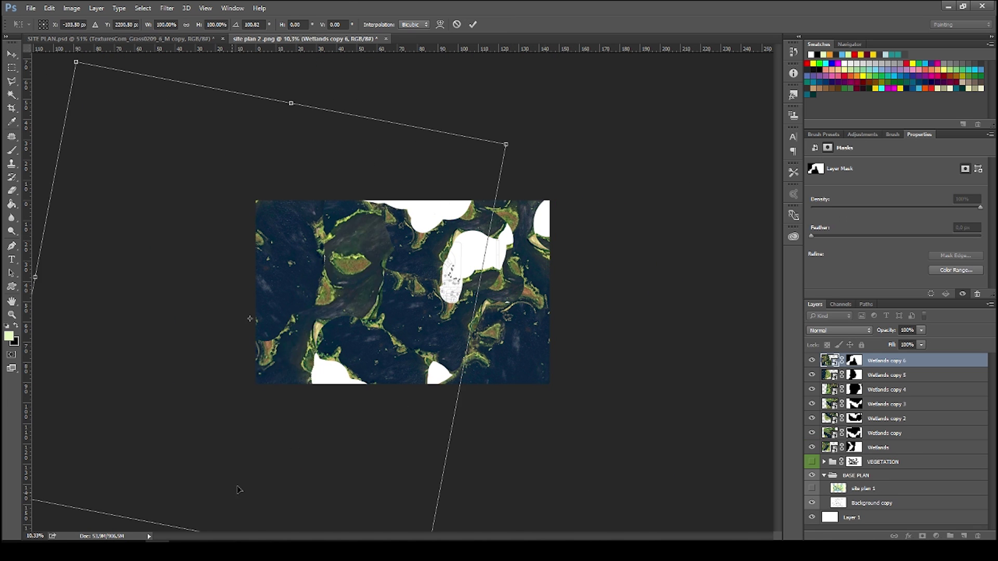
left_click_drag(282, 353, 509, 206)
key("Return")
left_click_drag(503, 228, 470, 388, "alt")
left_click_drag(448, 380, 378, 296, "alt")
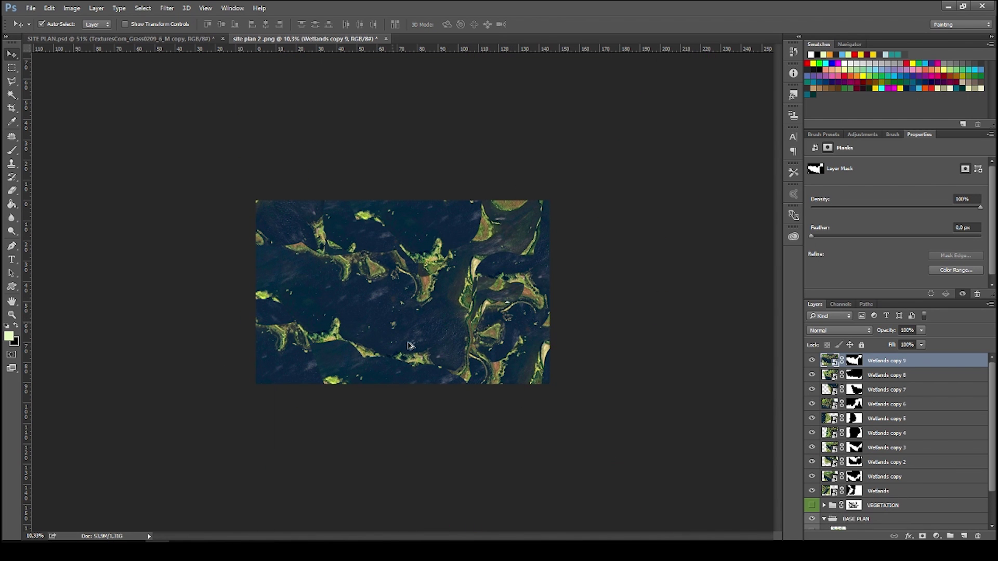
Step: Duplicate all the Wetlands layers, merge the duplicates into one layer, and hide the originals
left_click(898, 491, "shift")
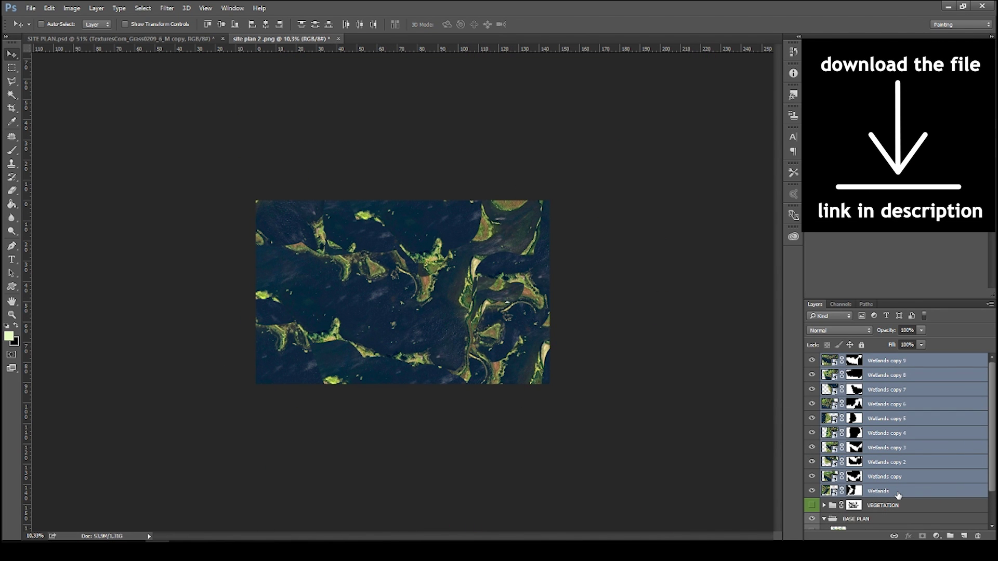
key("ctrl+j")
right_click(897, 490)
left_click(802, 411)
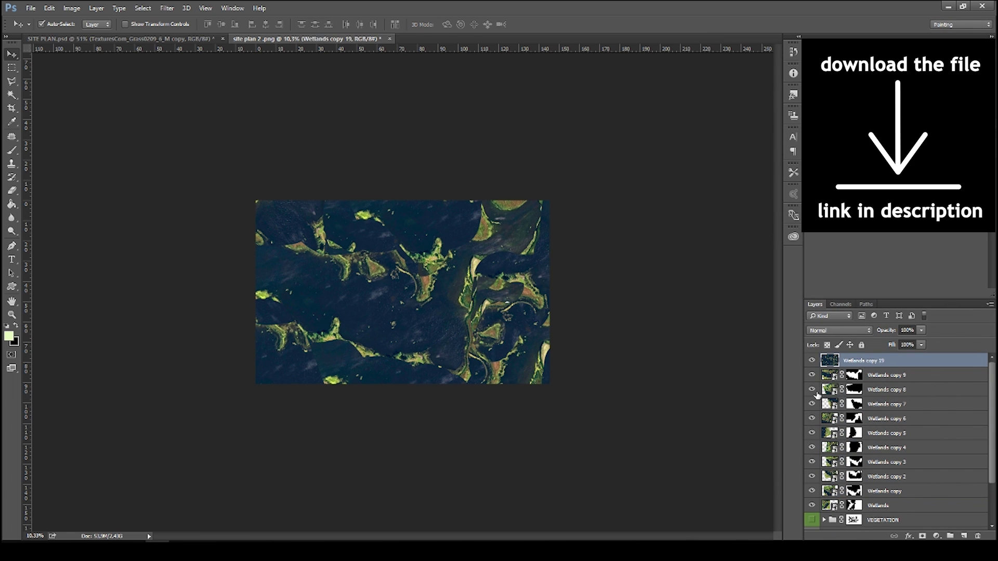
left_click_drag(812, 429, 812, 506)
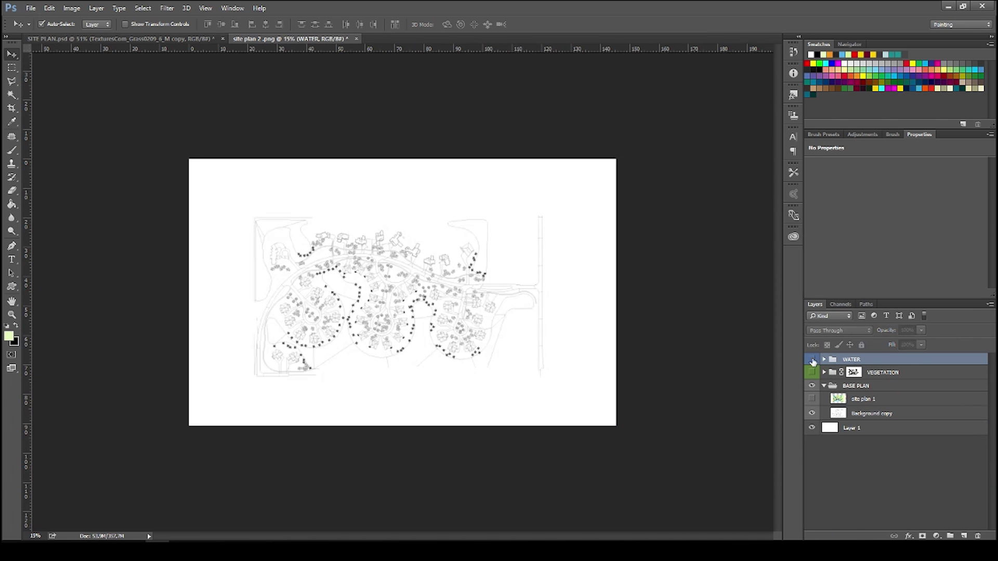
Step: Show the site plan 1 layer and select its blue water areas with Color Range, using sampled colours and fuzziness 37
scroll(428, 307, "up", 7)
left_click(811, 399)
left_click(867, 399)
key("w")
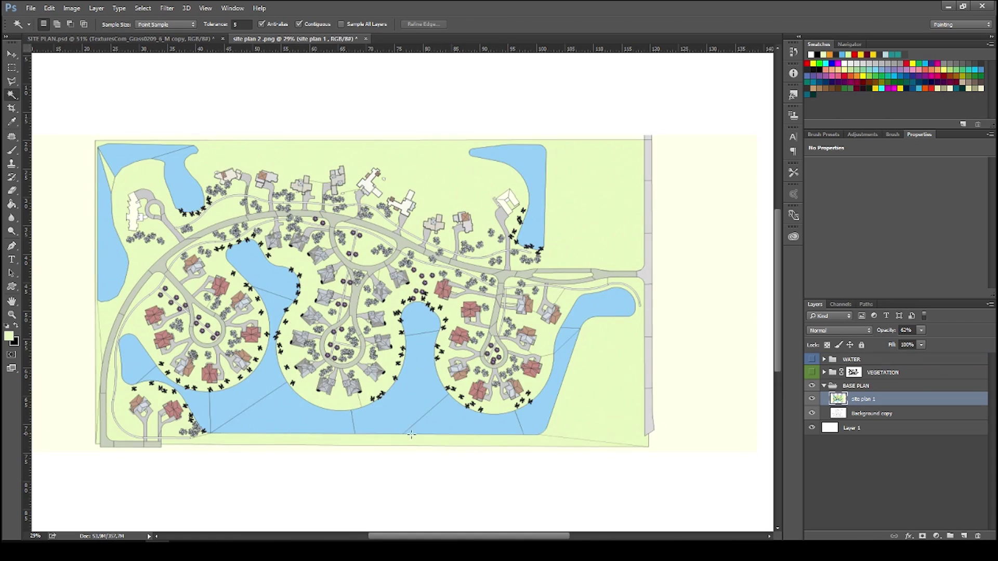
scroll(426, 401, "up", 3)
right_click(408, 380)
left_click(447, 497)
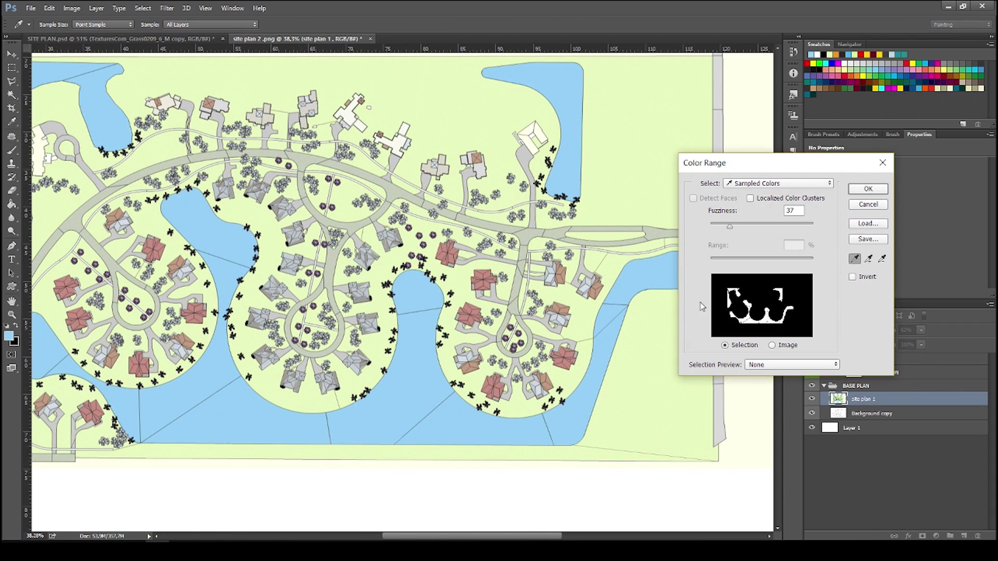
left_click(868, 188)
key("v")
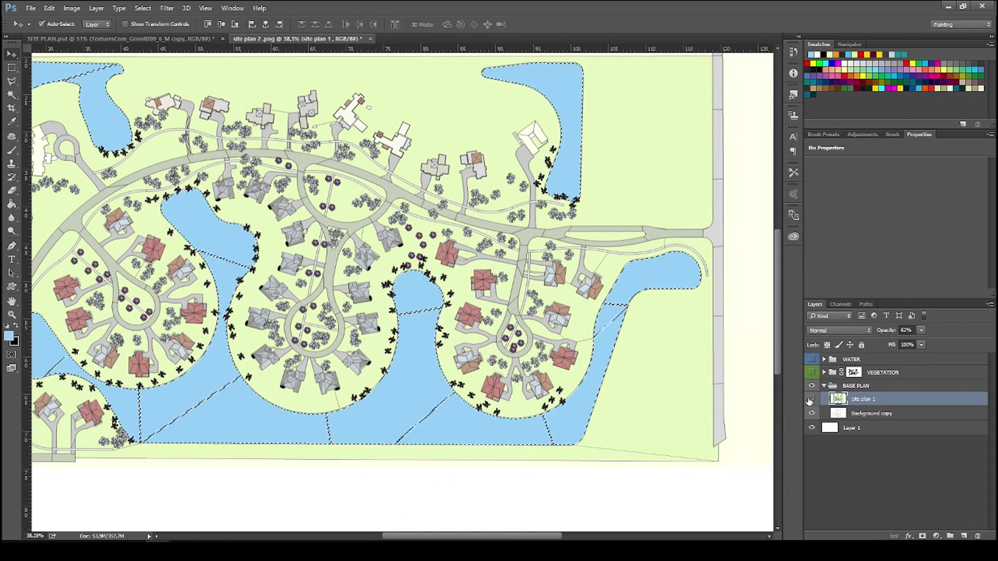
Step: Hide the site plan 1 layer, then show the WATER group and mask it with the water selection
left_click(812, 399)
left_click(813, 359)
left_click(853, 360)
left_click(922, 536)
scroll(638, 394, "down", 5)
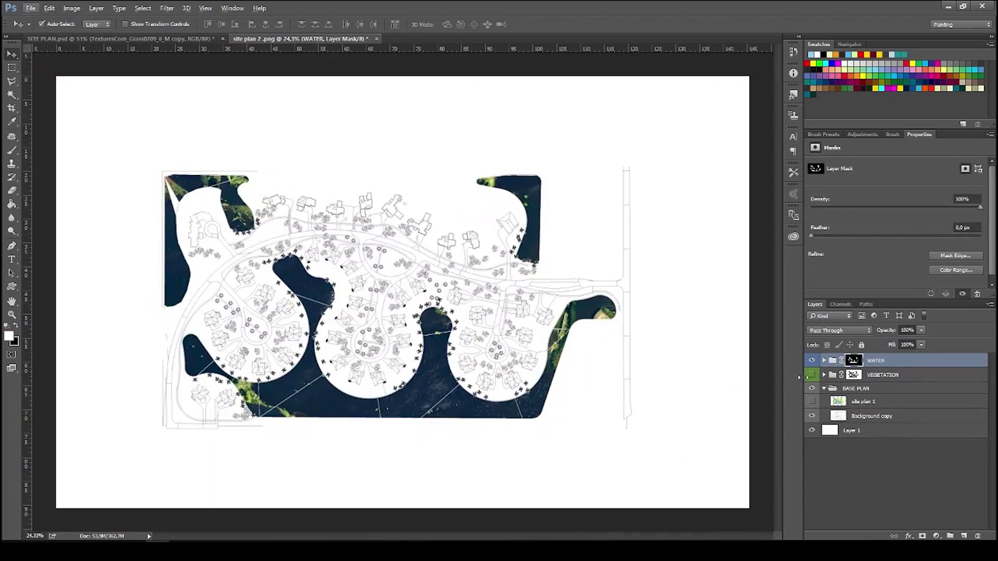
Step: Turn the VEGETATION group back on and check the water areas against the surrounding vegetation
left_click(812, 374)
scroll(429, 397, "up", 3)
scroll(452, 390, "down", 4)
scroll(452, 389, "up", 2)
scroll(364, 384, "down", 3)
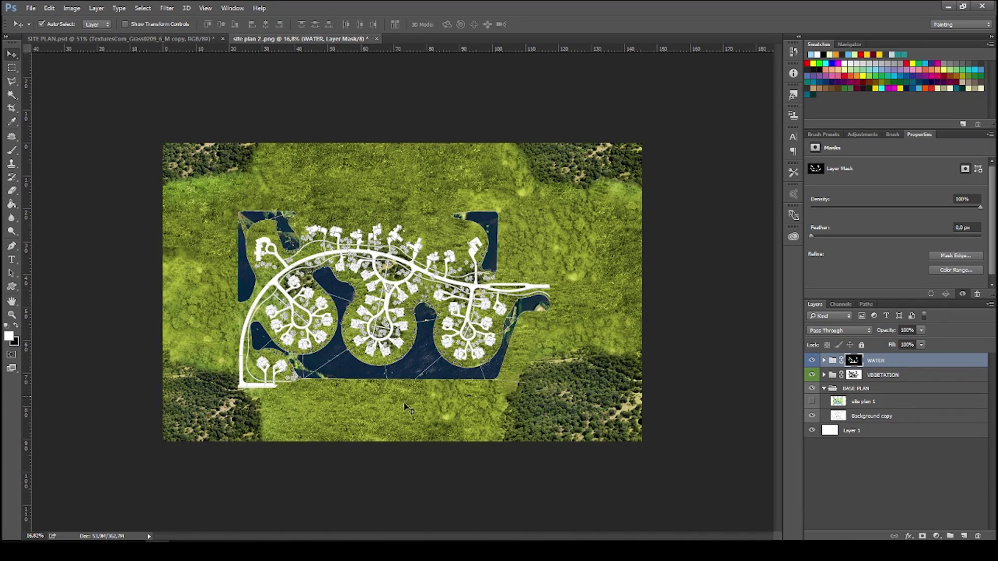
Step: Paint white on the WATER mask with an enlarged brush to extend the lake below the site to the canvas's lower edge
key("b")
scroll(341, 397, "up", 3)
right_click(339, 397)
left_click(237, 433)
right_click(280, 406, "alt")
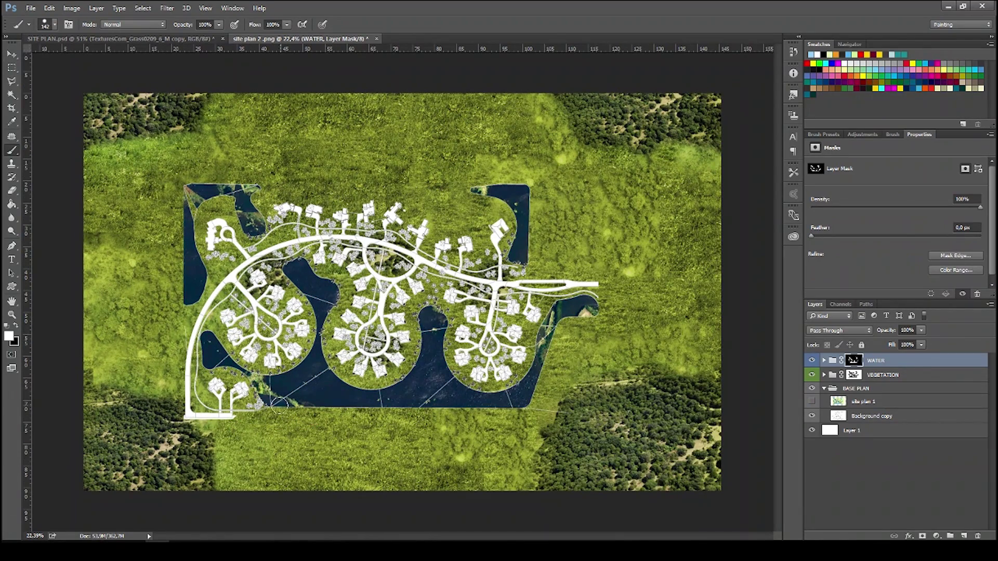
mouse_move(378, 499)
left_mouse_down()
mouse_move(507, 421)
mouse_move(489, 410)
mouse_move(329, 467)
mouse_move(408, 465)
mouse_move(375, 448)
left_mouse_up()
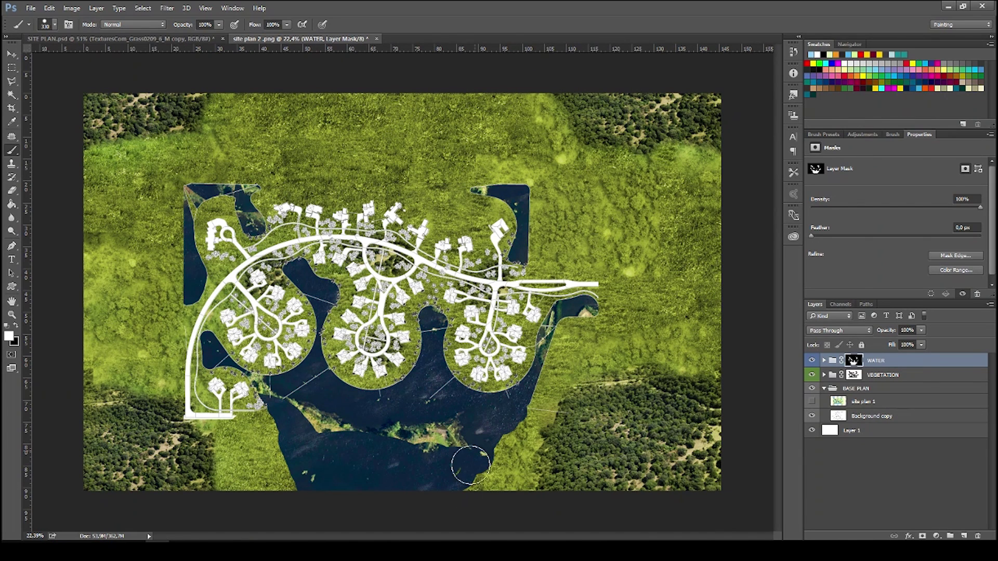
left_click_drag(474, 453, 513, 443)
mouse_move(299, 437)
left_mouse_down()
mouse_move(280, 468)
mouse_move(231, 466)
mouse_move(280, 439)
left_mouse_up()
Step: Paint white on the WATER mask to extend the water left of the site, around the upper-right pond and across the upper-right corner
mouse_move(176, 282)
left_mouse_down()
mouse_move(96, 227)
mouse_move(160, 193)
mouse_move(200, 148)
left_mouse_up()
mouse_move(476, 179)
left_mouse_down()
mouse_move(536, 213)
mouse_move(550, 250)
left_mouse_up()
left_click_drag(502, 92, 722, 354)
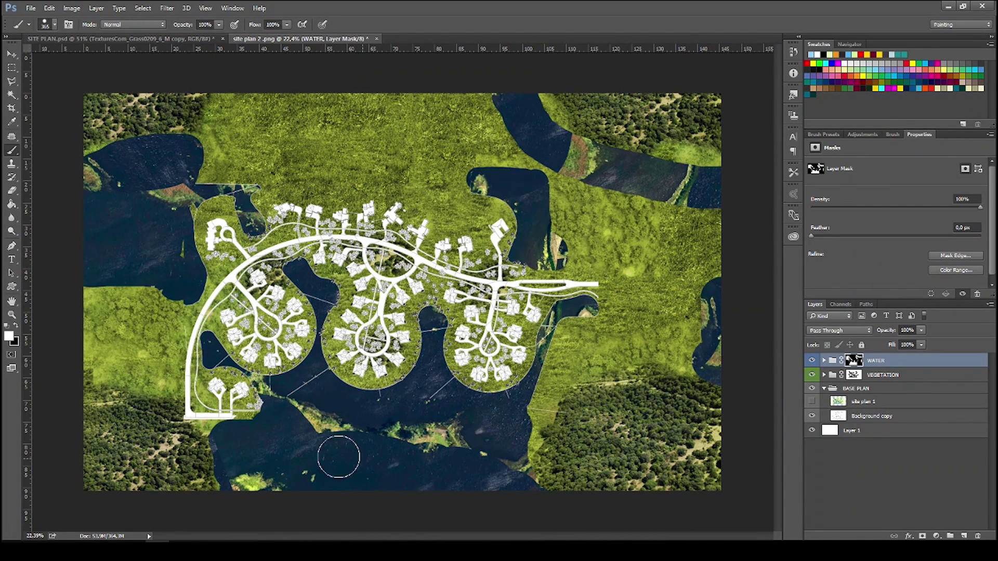
Step: Paint white on the WATER mask to extend the left lake downward and add a lake along the canvas's upper edge
left_click_drag(132, 314, 82, 301)
right_click(164, 154, "alt")
left_click_drag(202, 180, 193, 178)
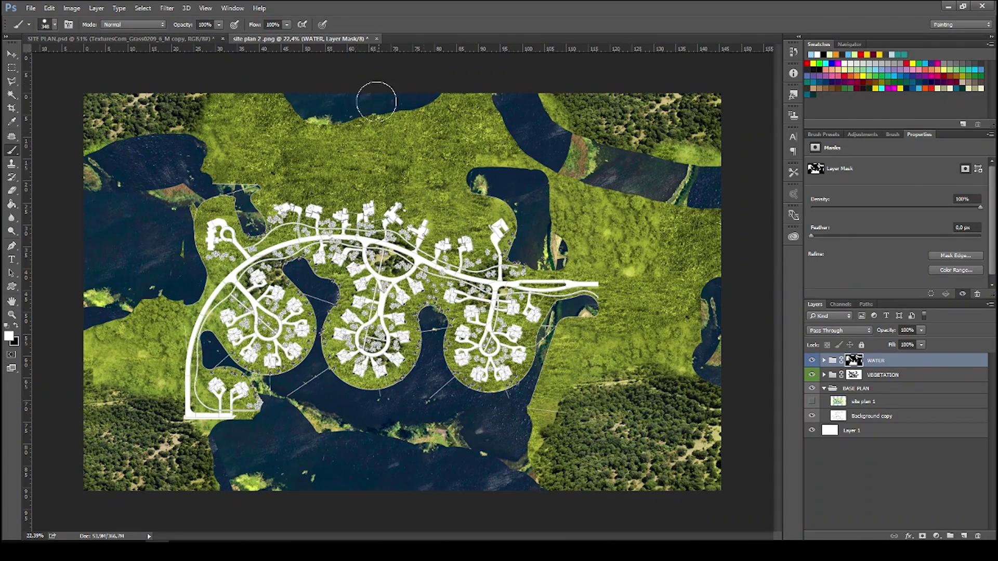
scroll(362, 286, "down", 10, "alt")
scroll(362, 287, "up", 8, "alt")
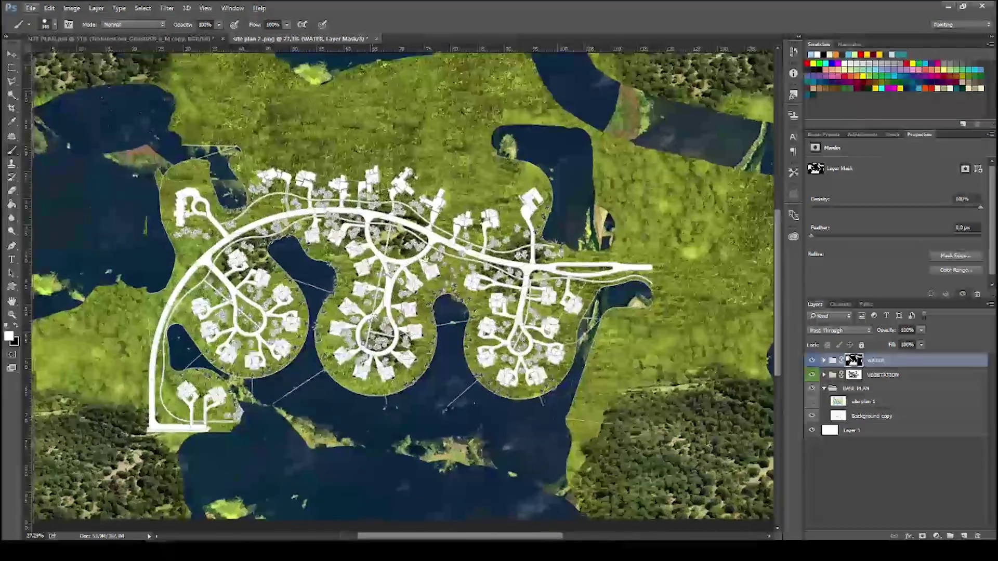
Step: Expand the WATER group, select its Wetlands copy 19 layer and activate the Clone Stamp
left_click(823, 360)
left_click(861, 376)
key("s")
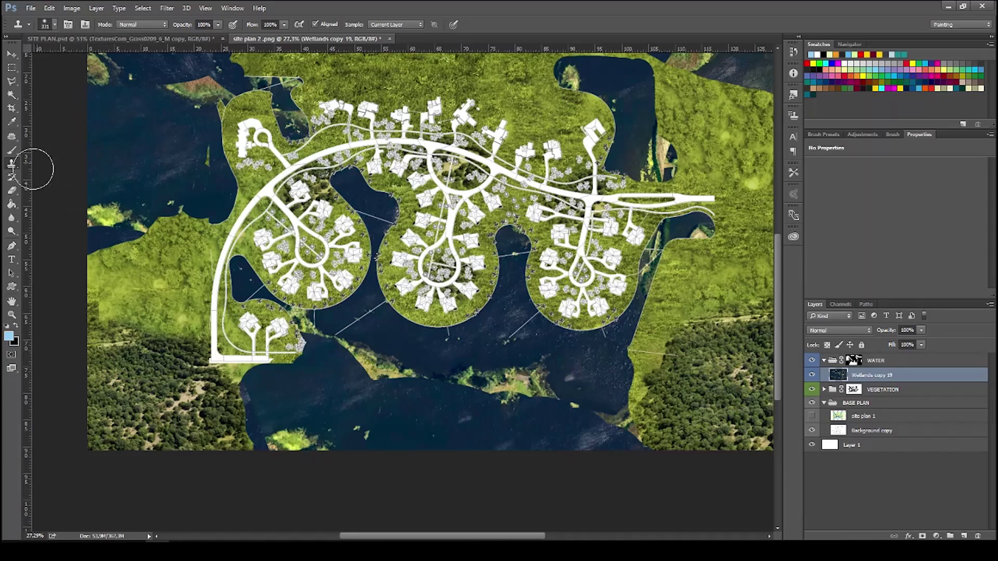
Step: Try cloning dark water over the vegetation strip in the lake below the site, then undo the stroke
scroll(396, 427, "up", 3, "alt")
left_click(396, 427, "alt")
mouse_move(337, 340)
left_mouse_down()
mouse_move(399, 341)
mouse_move(334, 303)
left_mouse_up()
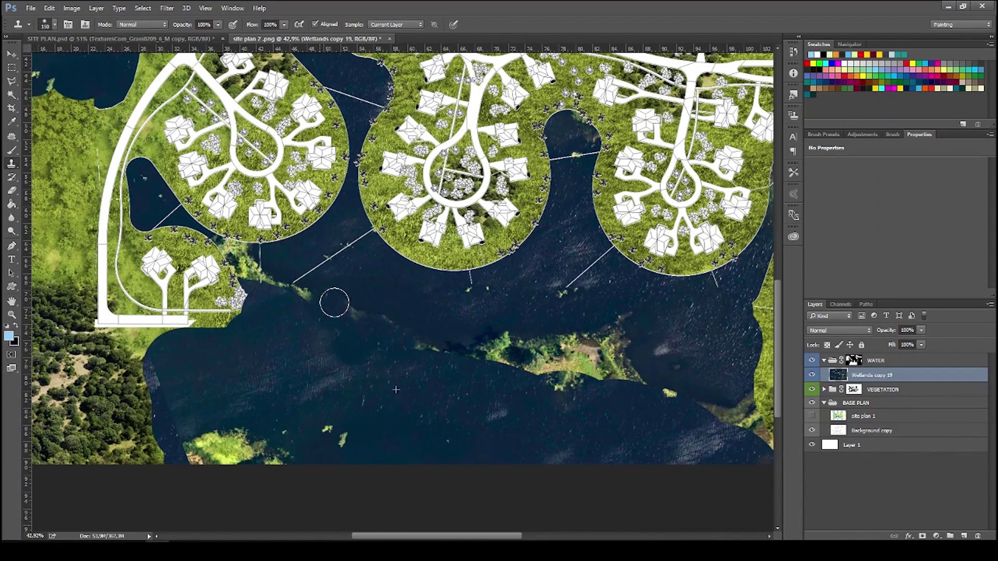
key("ctrl+z")
scroll(481, 340, "up", 3, "alt")
scroll(745, 391, "down", 8, "alt")
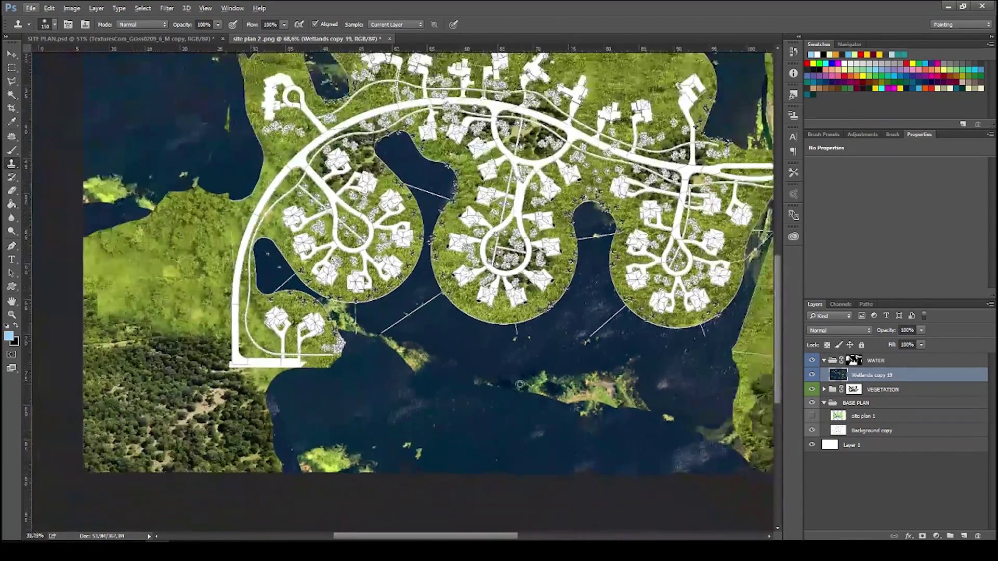
Step: Add a Hue/Saturation adjustment clipped to Wetlands copy 19, with Colorize on, hue 225 and saturation 34
left_click(862, 134)
left_click(821, 170)
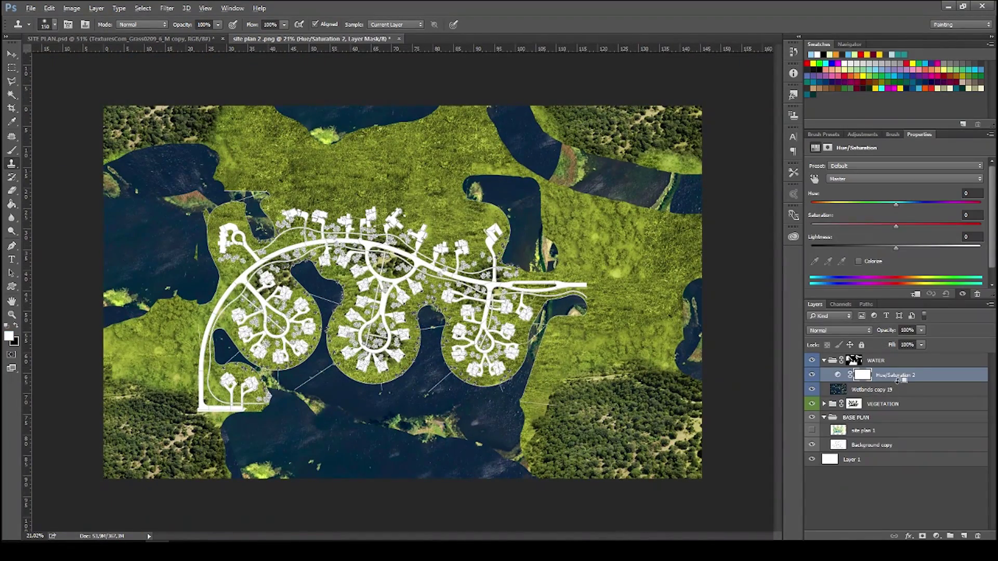
left_click(858, 261)
left_click_drag(909, 204, 910, 204)
mouse_move(853, 226)
left_mouse_down()
mouse_move(923, 204)
mouse_move(869, 225)
left_mouse_up()
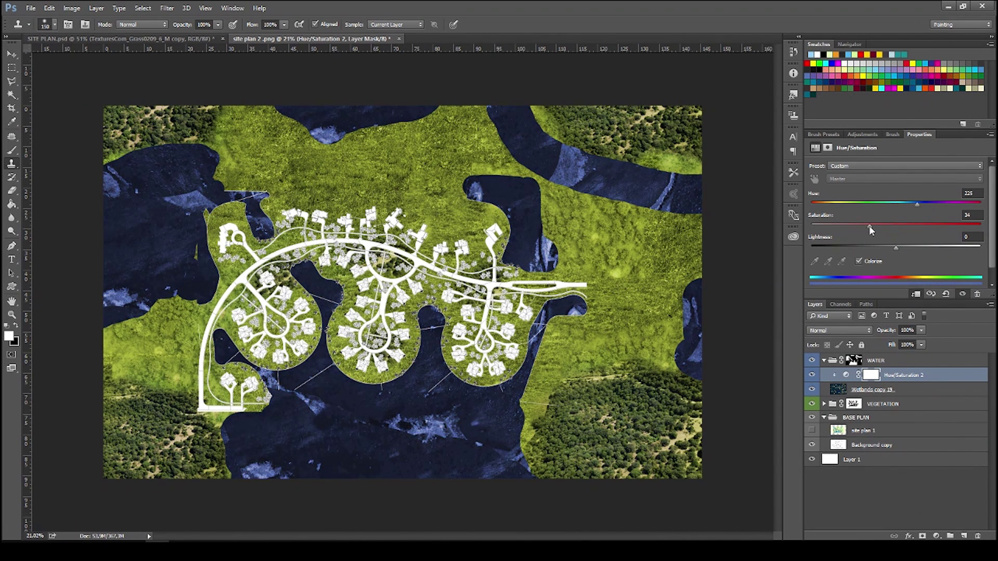
Step: Refine the water's Hue/Saturation adjustment to hue 203 and saturation 43
left_click(924, 203)
left_click_drag(924, 204, 901, 203)
scroll(504, 321, "down", 3)
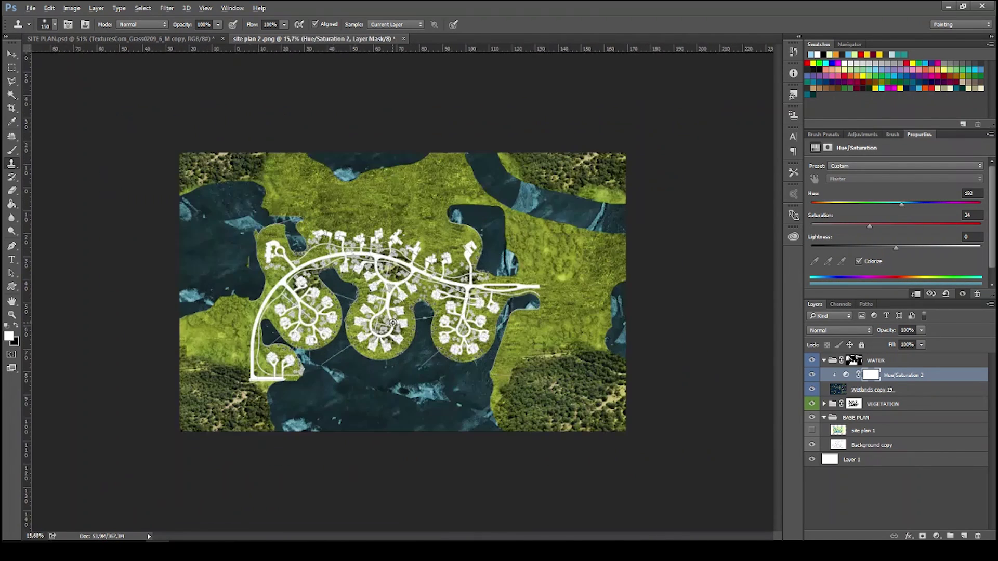
left_click_drag(943, 226, 939, 226)
left_click_drag(815, 196, 821, 196)
left_click_drag(817, 238, 820, 239)
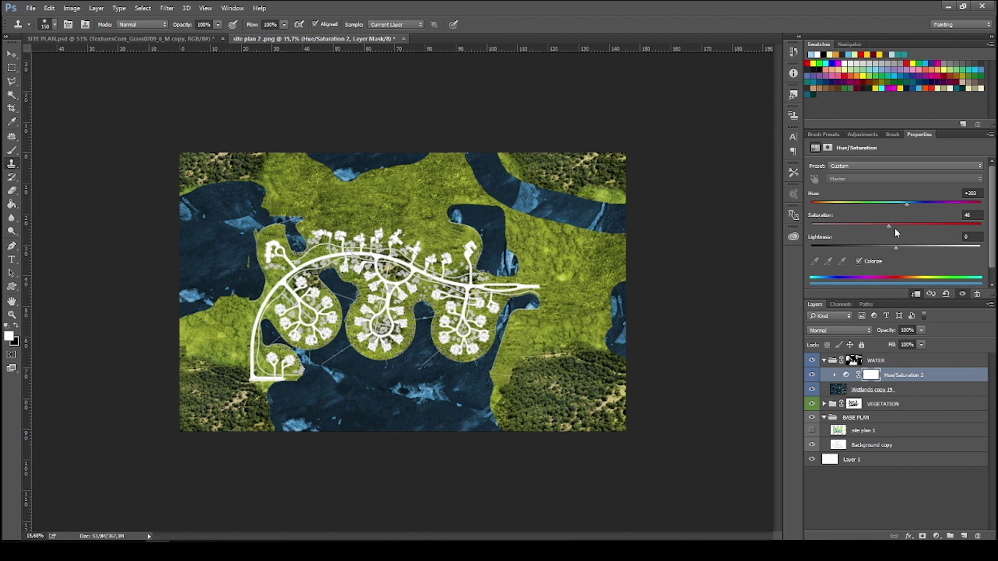
Step: On the Wetlands copy 19 layer, clone dark water over the light island patches in the lake below the site
scroll(411, 371, "down", 5)
scroll(410, 371, "up", 9)
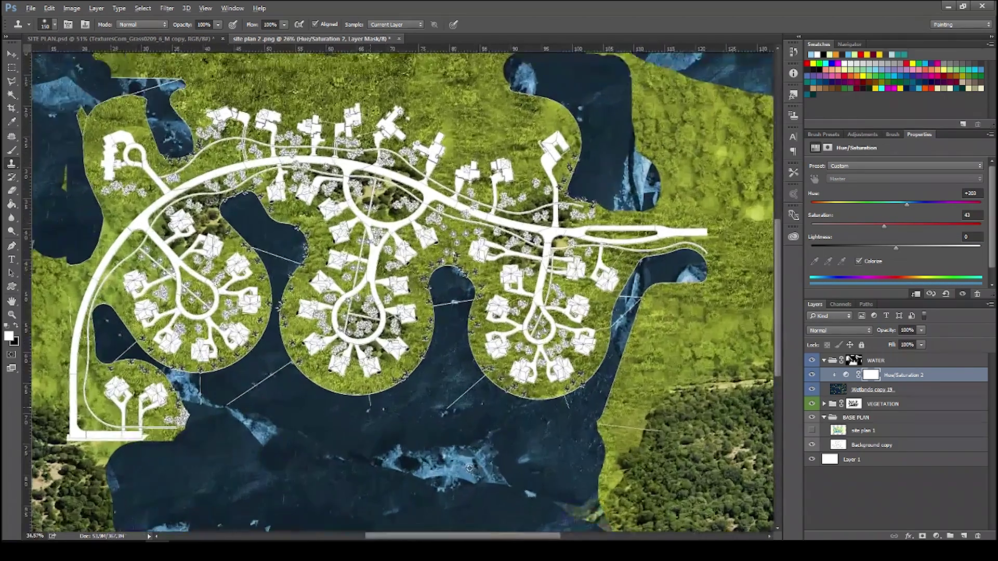
left_click_drag(467, 415, 448, 304)
scroll(448, 304, "up", 2)
key("alt+bracketleft")
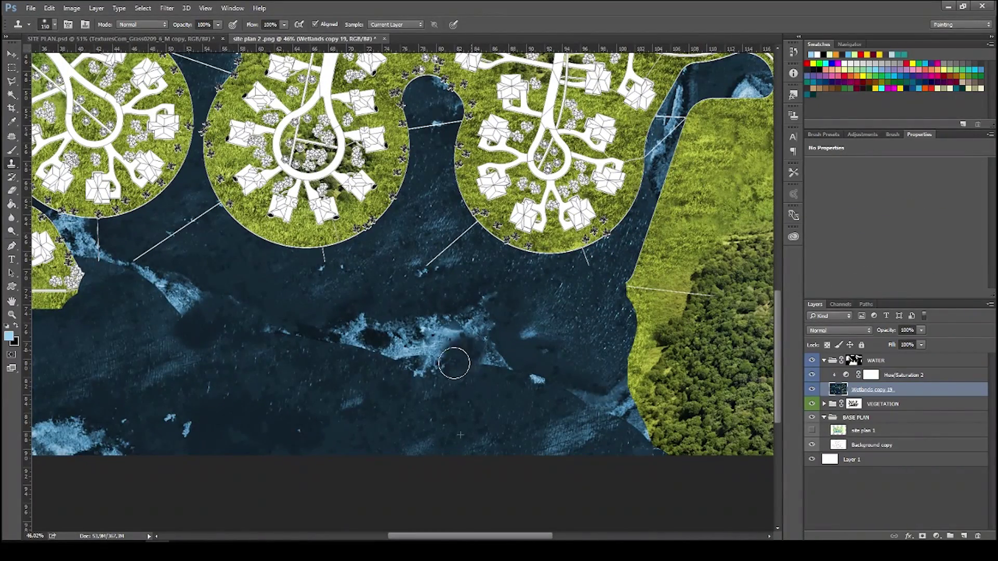
left_click(396, 278, "alt")
left_click_drag(407, 333, 413, 360)
left_click(554, 318, "alt")
mouse_move(475, 317)
left_mouse_down()
mouse_move(492, 337)
mouse_move(338, 334)
mouse_move(89, 263)
mouse_move(128, 281)
left_mouse_up()
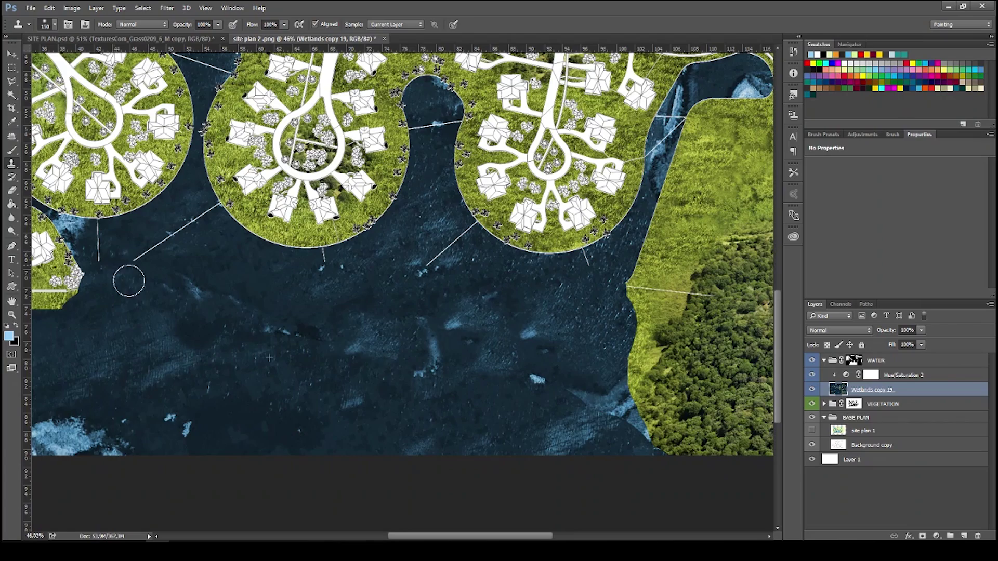
Step: Paint white on the WATER mask with the brush reduced to 71 px to cover the thin lines crossing the main lake
scroll(462, 270, "up", 3)
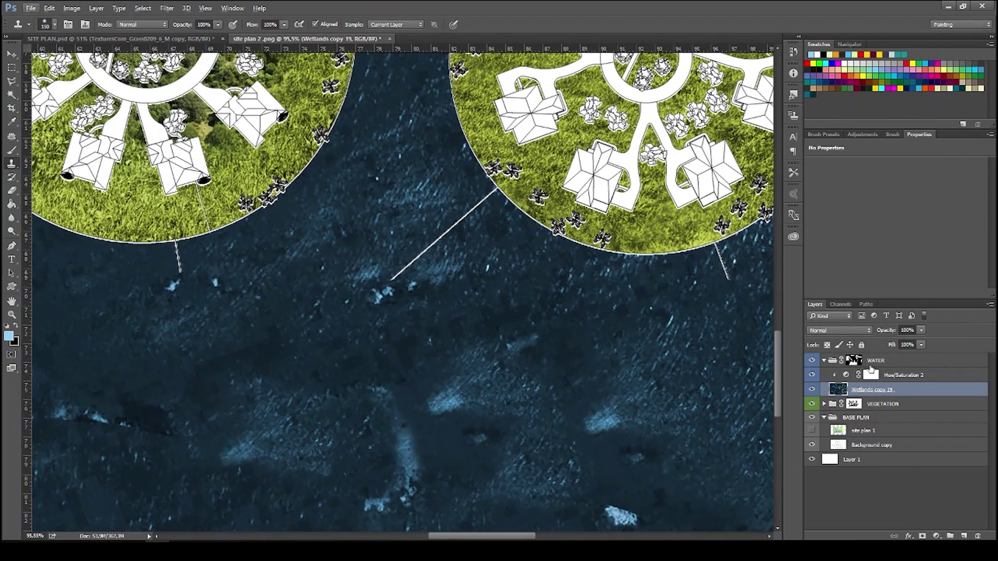
left_click(873, 361)
key("bracketleft")
key("bracketleft")
key("bracketleft")
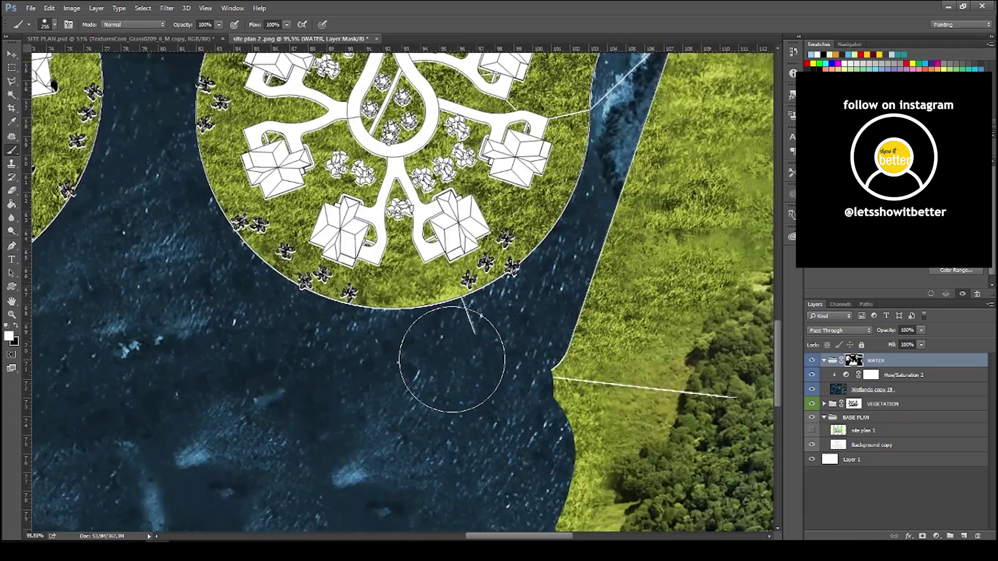
key("bracketleft")
key("bracketleft")
key("bracketleft")
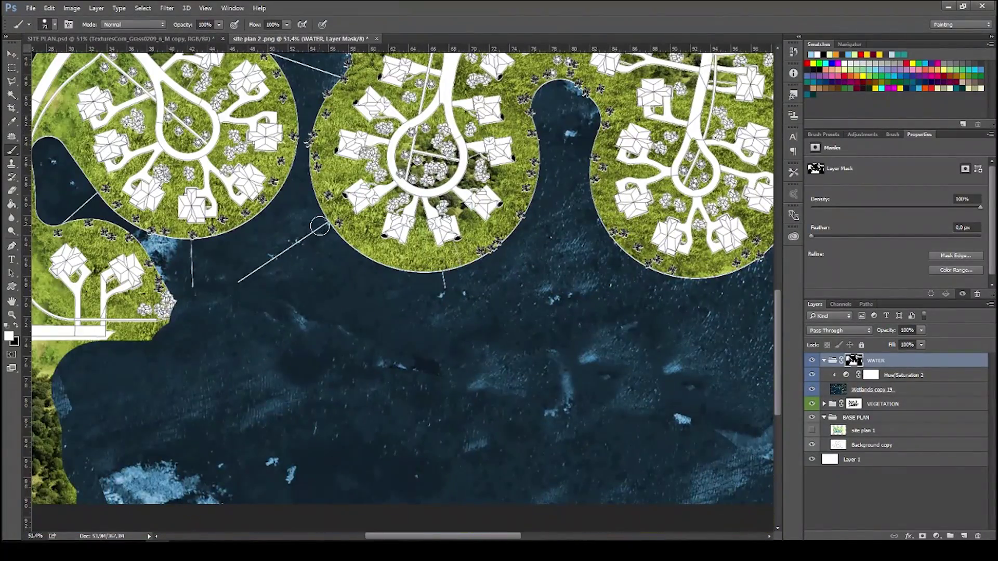
left_click_drag(197, 253, 191, 248)
left_click_drag(184, 260, 380, 317)
left_click_drag(269, 270, 276, 261)
left_click_drag(449, 204, 372, 331)
scroll(294, 323, "down", 5)
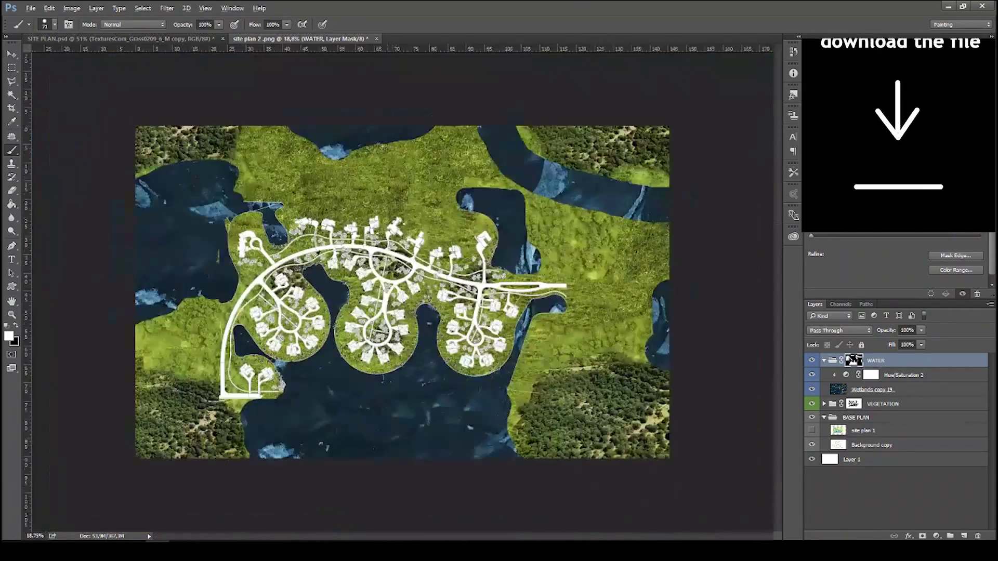
Step: Choose the textured 45 px brush preset and paint white on the WATER mask to roughen the upper-left lake's shoreline
scroll(273, 206, "up", 6)
left_click_drag(243, 182, 309, 168)
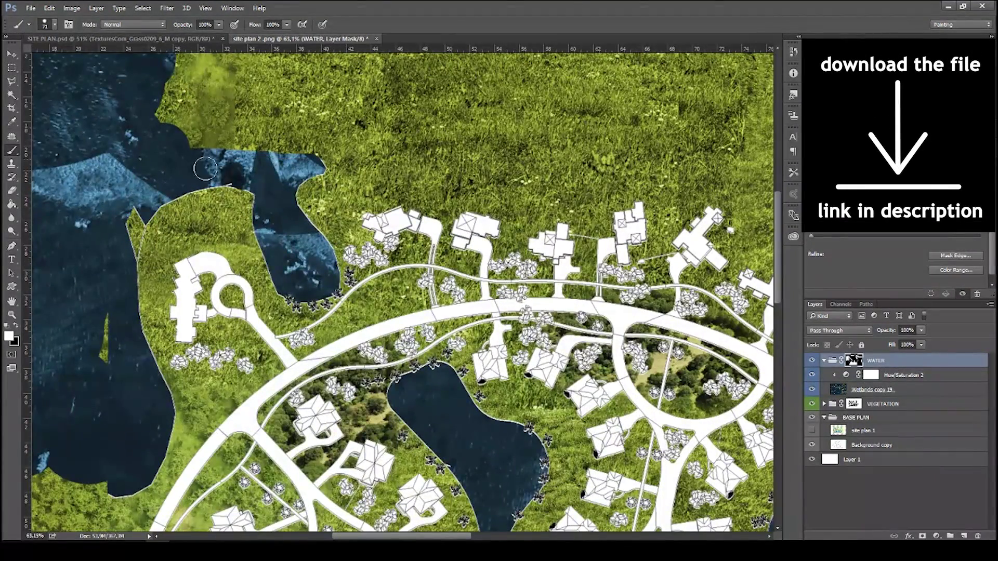
right_click(219, 170)
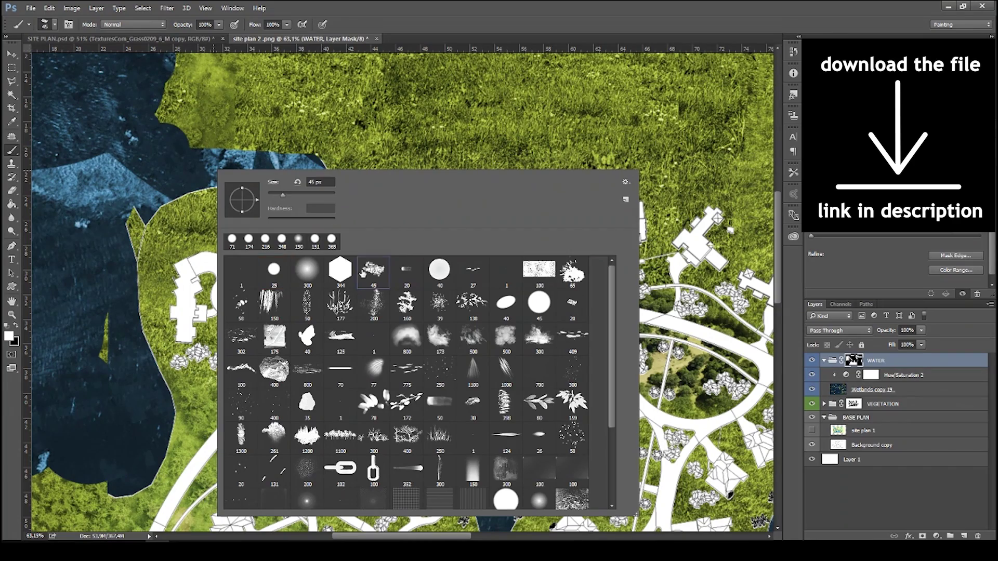
left_click_drag(196, 173, 204, 173)
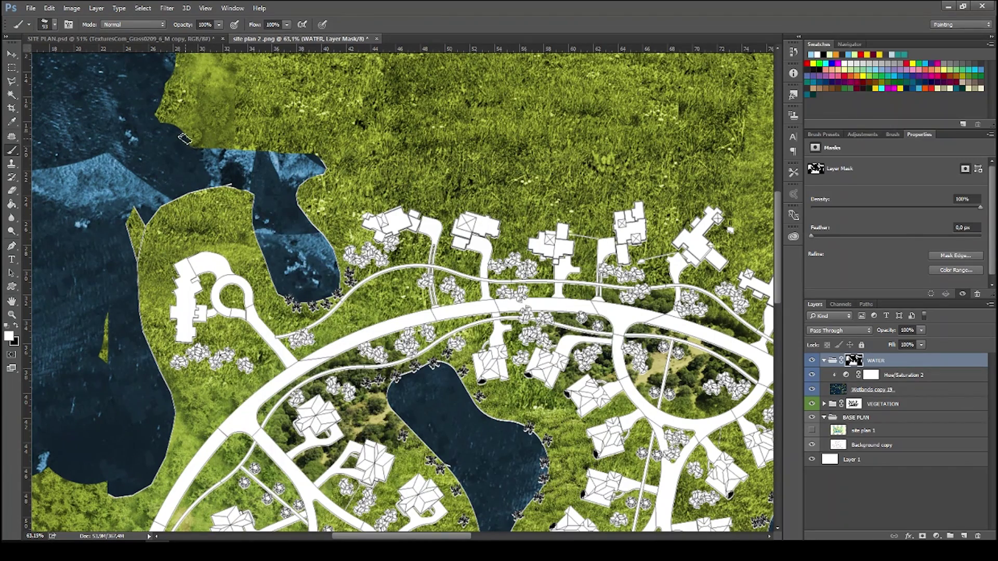
left_click_drag(163, 96, 229, 250)
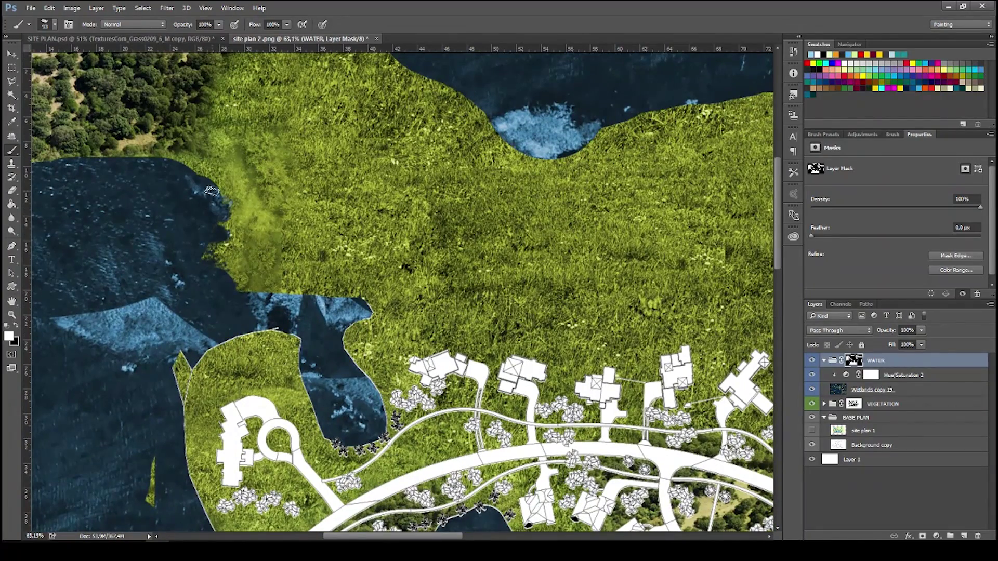
left_click_drag(167, 161, 203, 204)
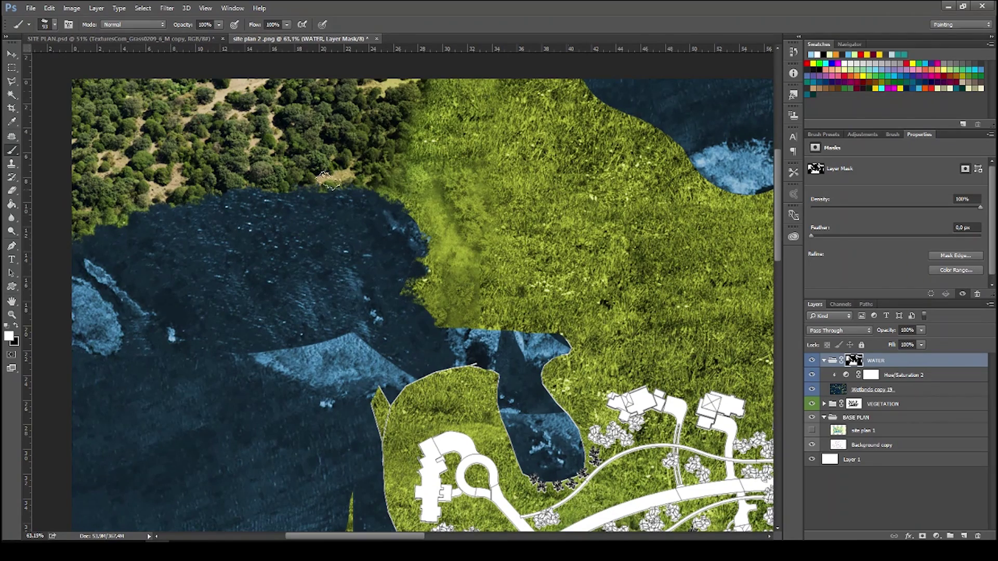
Step: Roughen the upper lake's shoreline and the main lake's right shore on the WATER mask with the textured brush
left_click_drag(727, 191, 433, 248)
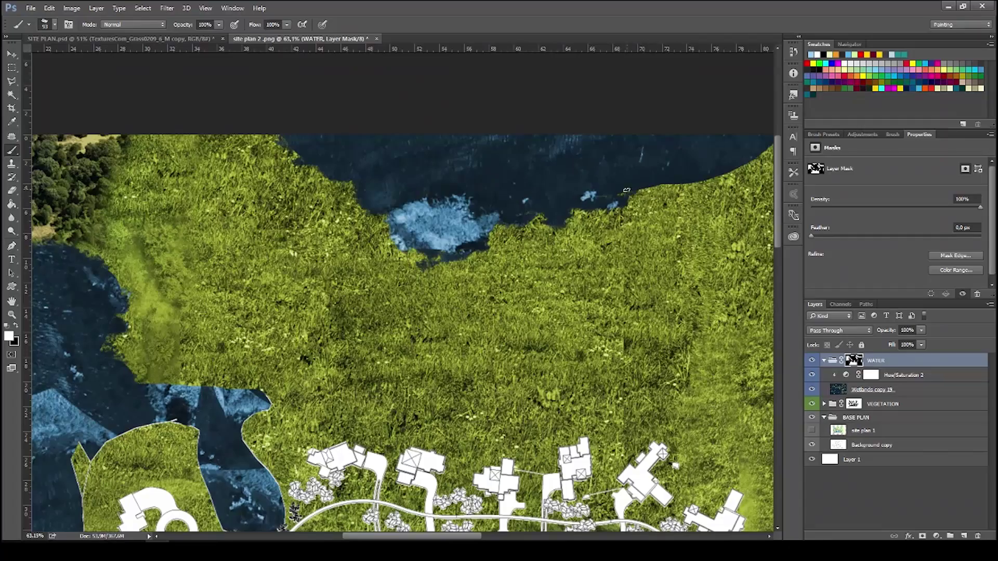
scroll(451, 201, "down", 5)
scroll(434, 199, "up", 6)
left_click_drag(287, 155, 312, 174)
left_click_drag(539, 229, 429, 213)
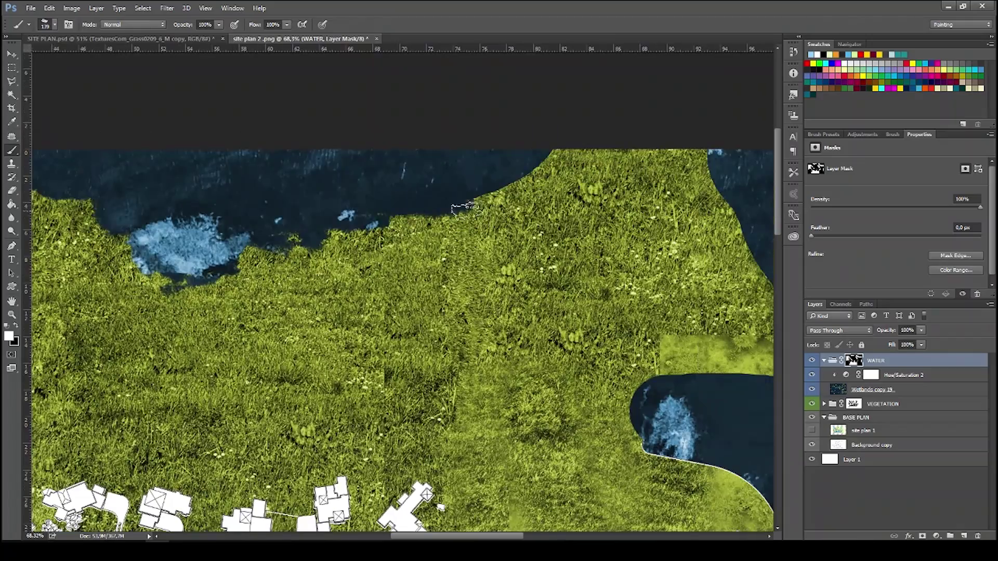
key("ctrl+0")
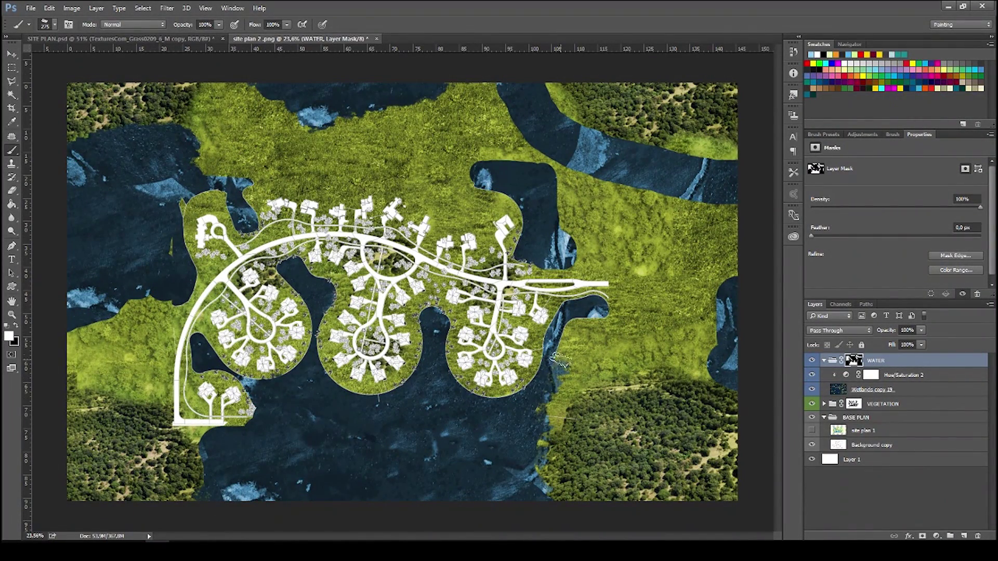
scroll(561, 361, "down", 9)
scroll(223, 332, "up", 5)
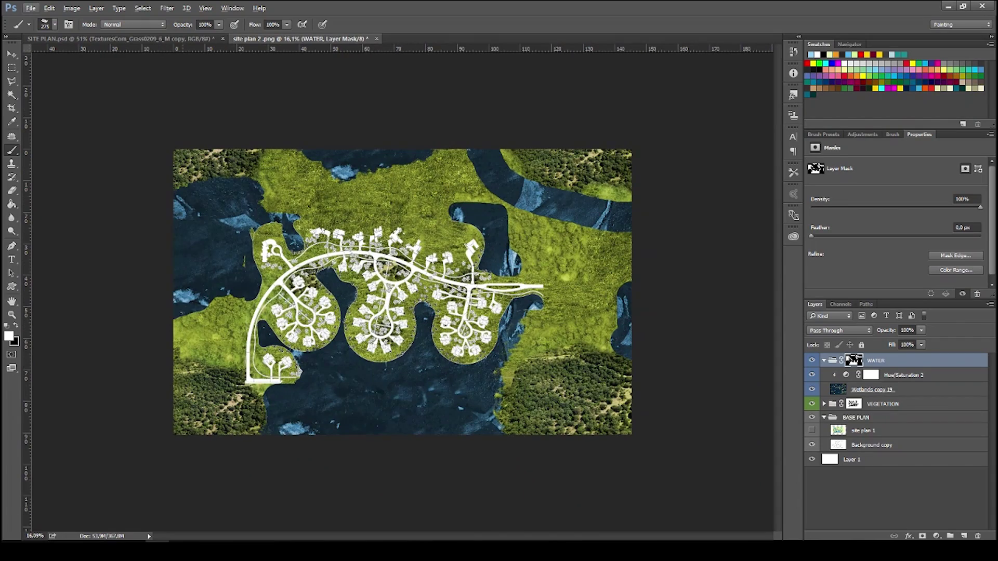
left_click(12, 54)
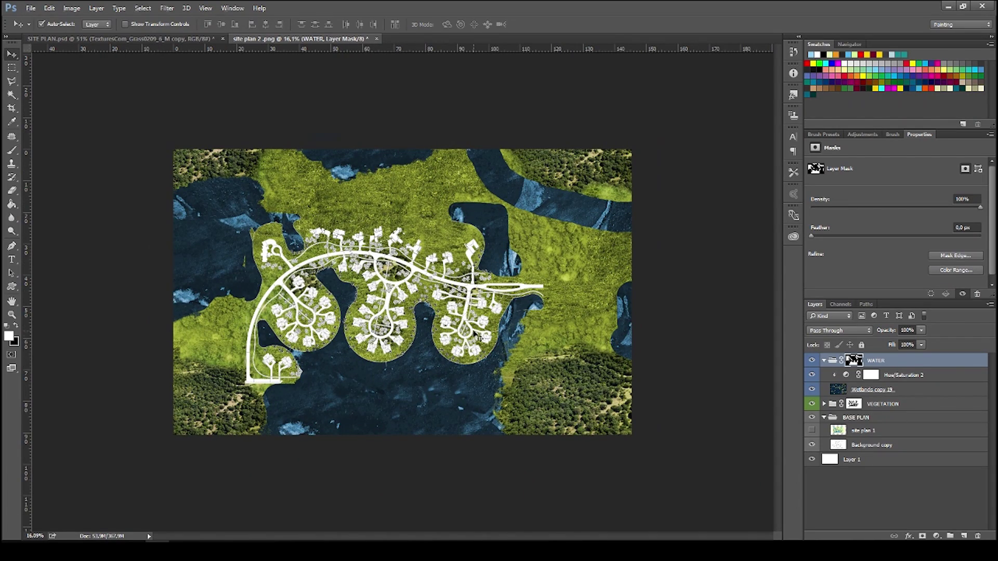
scroll(403, 296, "up", 2)
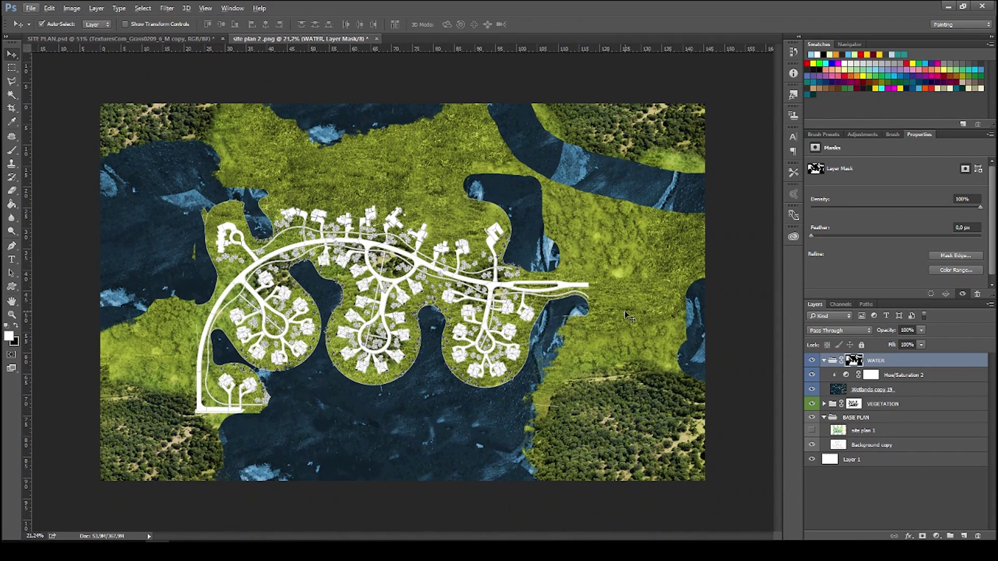
Step: Show and select the site plan 1 layer, activate the Magic Wand, and hide the WATER and VEGETATION groups
left_click(824, 361)
left_click(813, 401)
left_click(863, 403)
key("w")
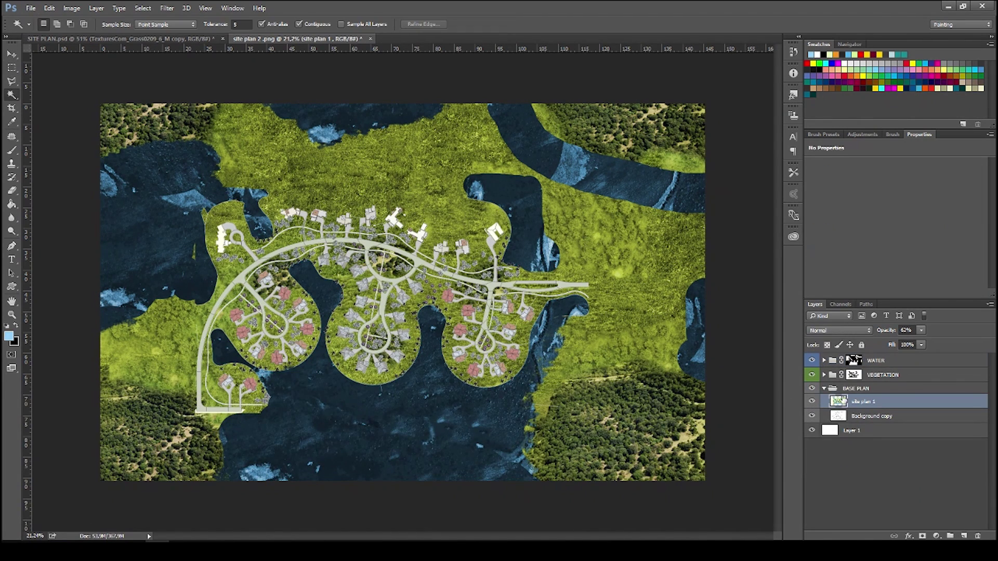
left_click(813, 360)
Step: Try selecting the grey driveways on site plan 1 by Color Range with fuzziness 37, then deselect
scroll(637, 281, "up", 4)
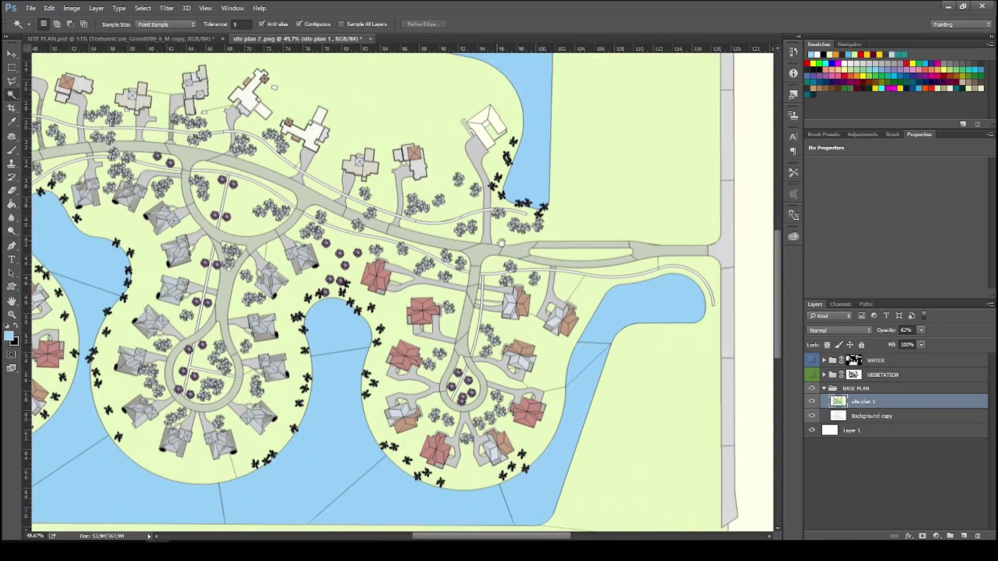
scroll(637, 281, "up", 5)
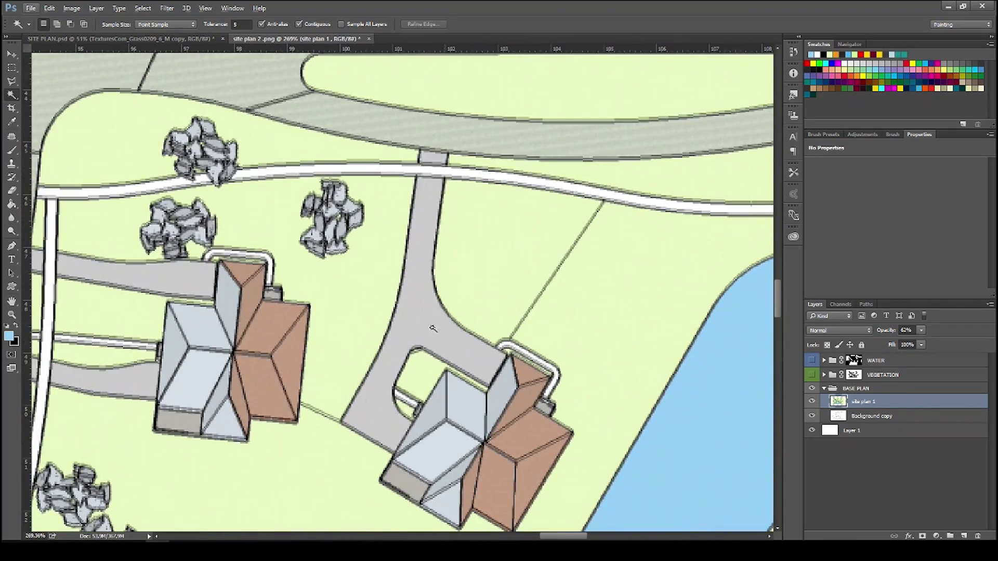
right_click(429, 302)
left_click(468, 414)
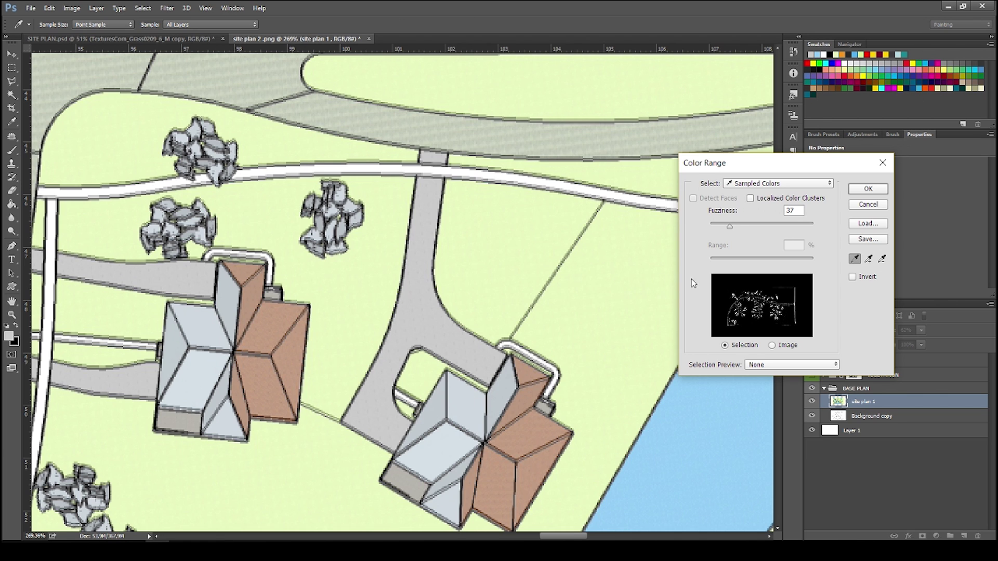
left_click(867, 189)
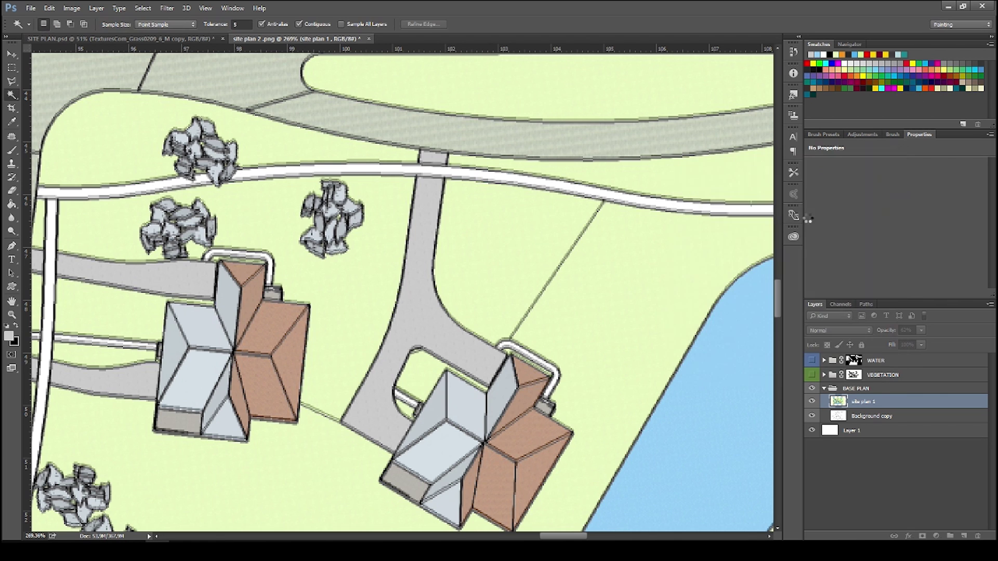
key("ctrl+d")
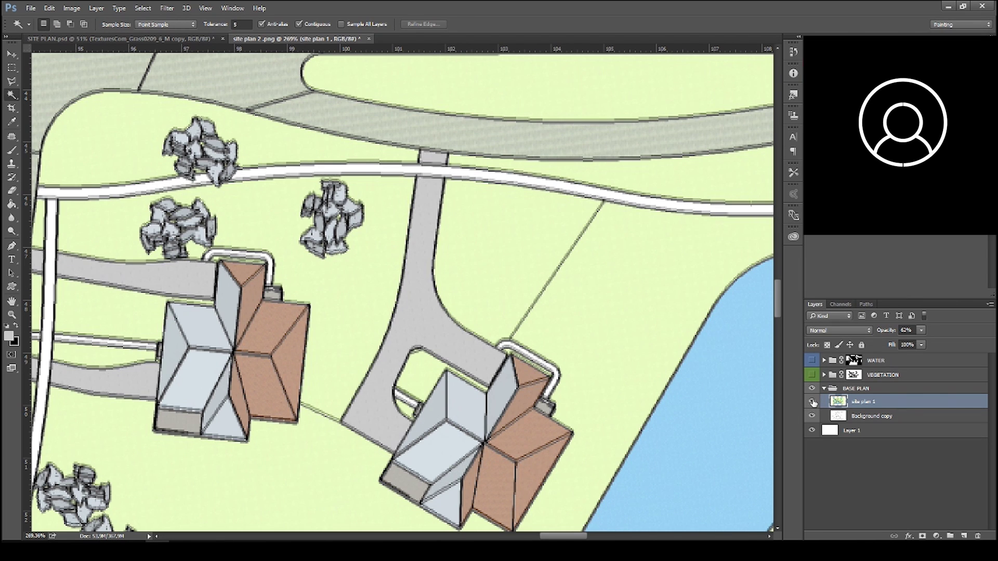
Step: Hide site plan 1 and select the driveway of the house beside the lake on Background copy with the Magic Wand
left_click(812, 402)
left_click(854, 418)
left_click(450, 335)
scroll(451, 334, "down", 3)
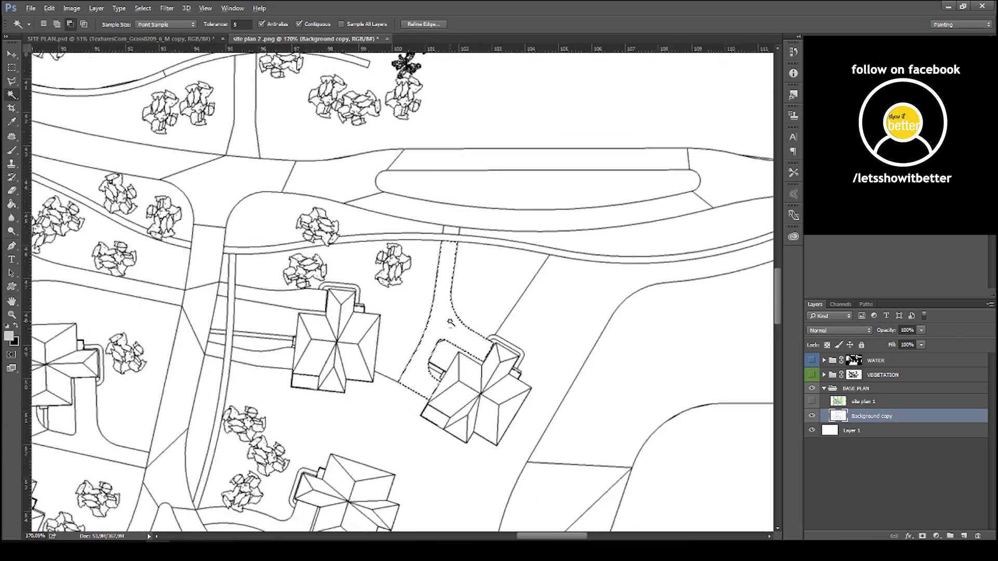
Step: Add the connecting roads, the roadway around the median and the road into the neighbouring cul-de-sac to the selection
left_click(240, 202)
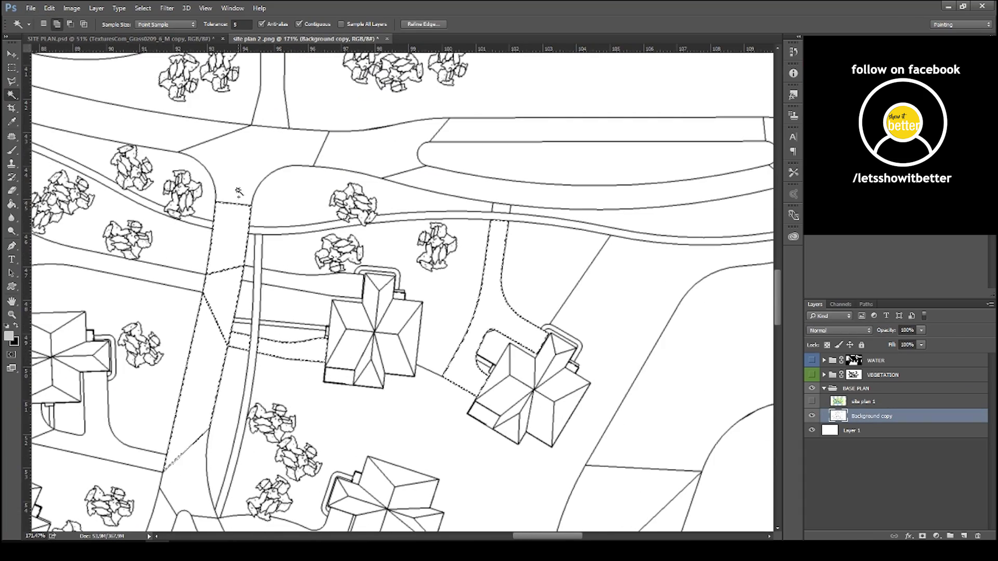
scroll(467, 192, "down", 5)
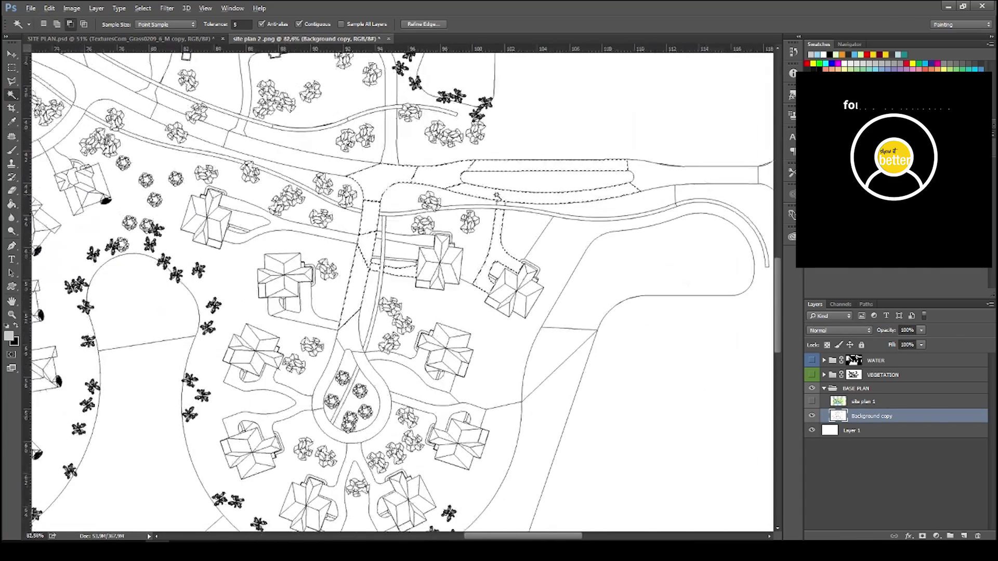
left_click(334, 164, "shift")
scroll(334, 164, "down", 6)
scroll(186, 217, "up", 6)
left_click(186, 217, "shift")
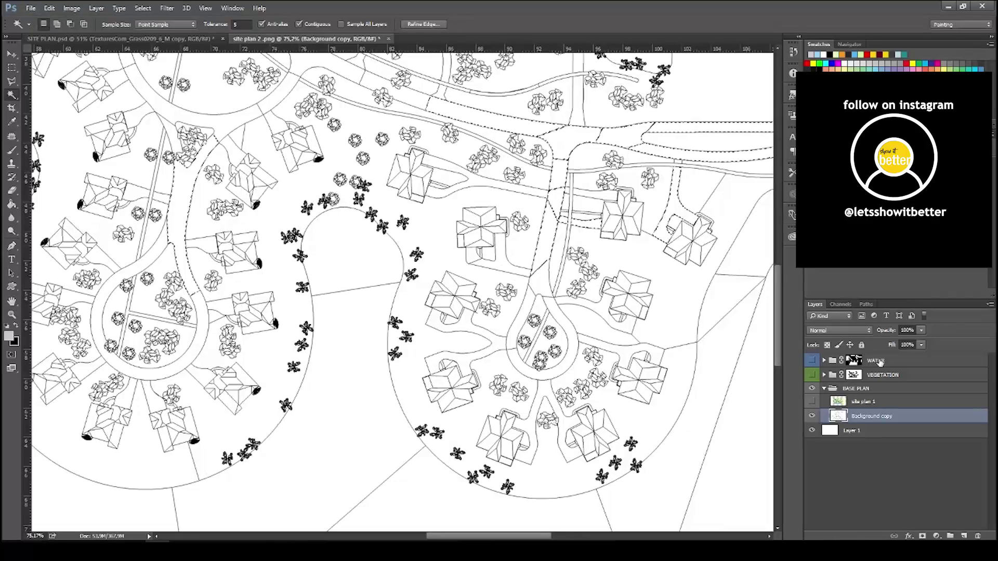
Step: Fill the selected roads with black on a new layer above the WATER group, deselect, and open Hue/Saturation
left_click(877, 361)
left_click(964, 536)
left_click(7, 326)
key("g")
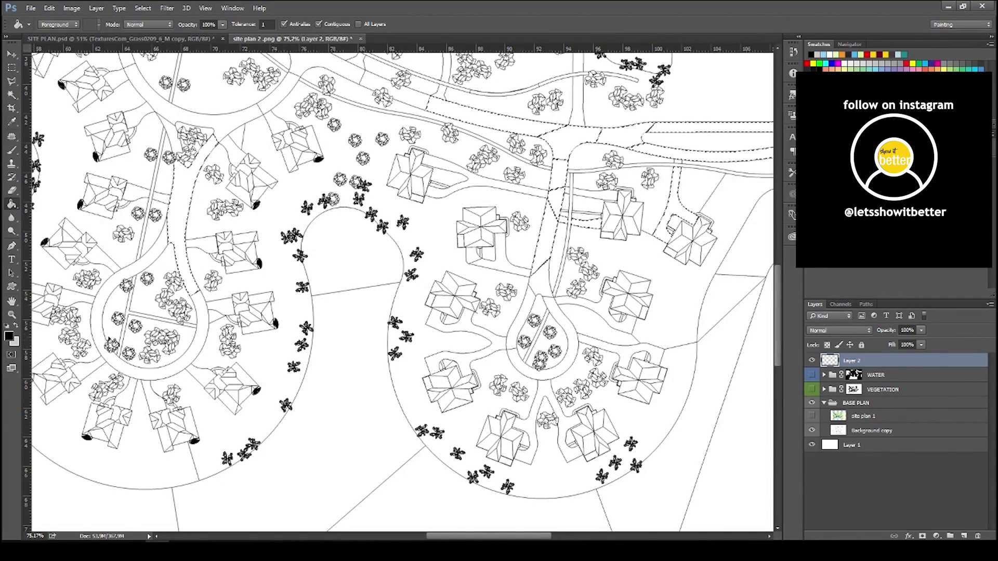
left_click(542, 251)
scroll(542, 255, "down", 5)
scroll(556, 240, "up", 5)
key("ctrl+d")
scroll(569, 234, "up", 4)
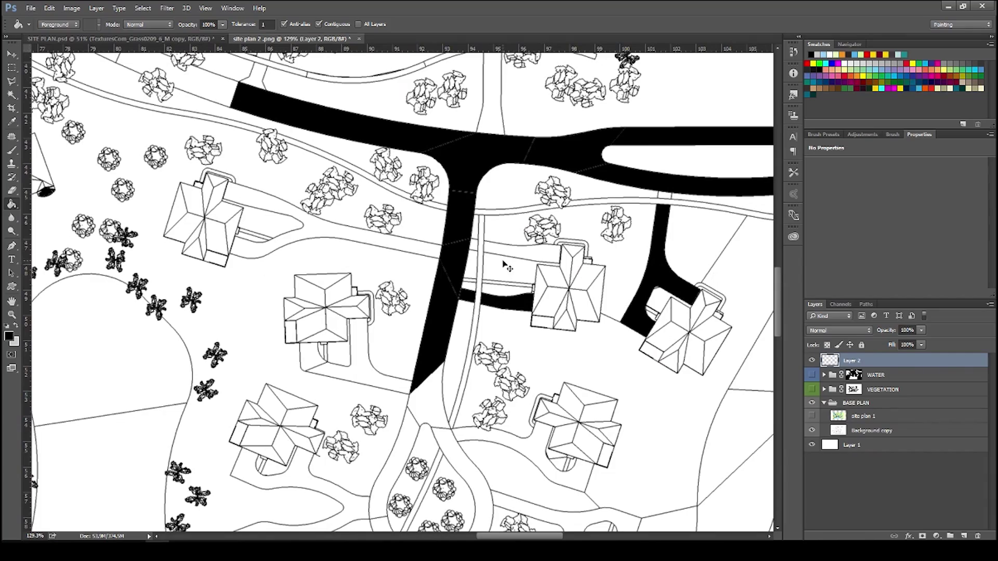
key("ctrl+u")
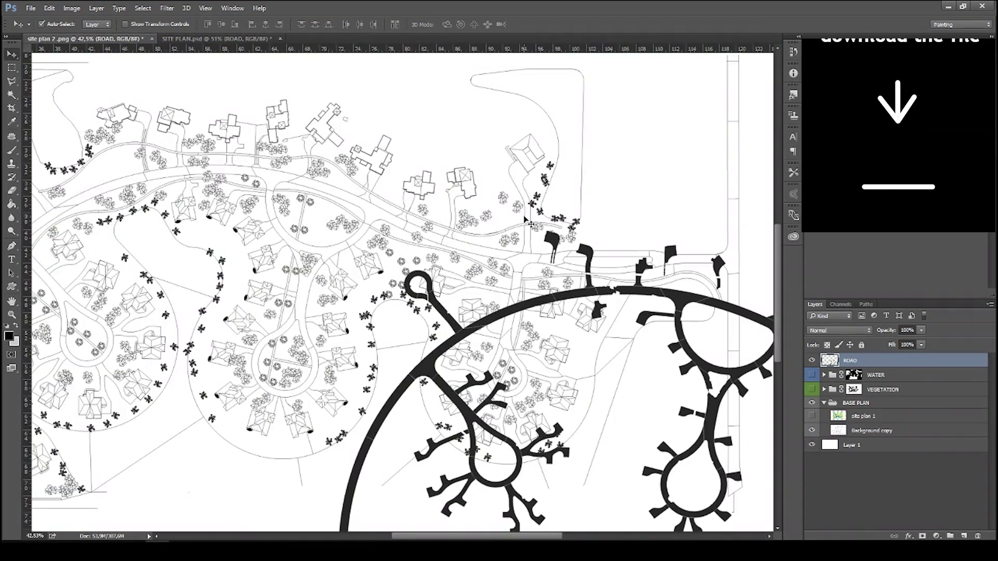
Step: Align the ROAD layer with the line-drawn roads of the plan and show the WATER and VEGETATION groups
scroll(513, 219, "down", 5)
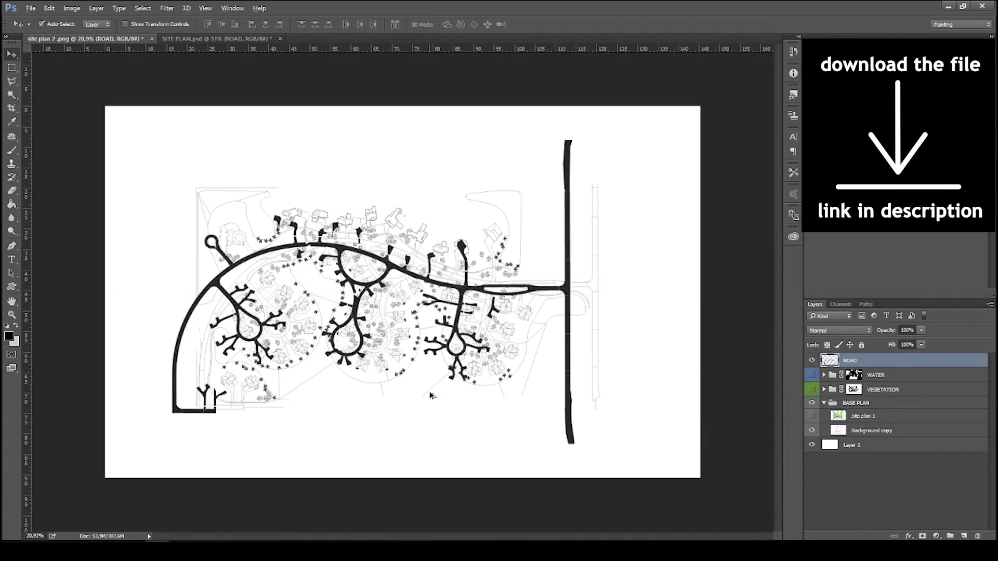
scroll(528, 379, "up", 3)
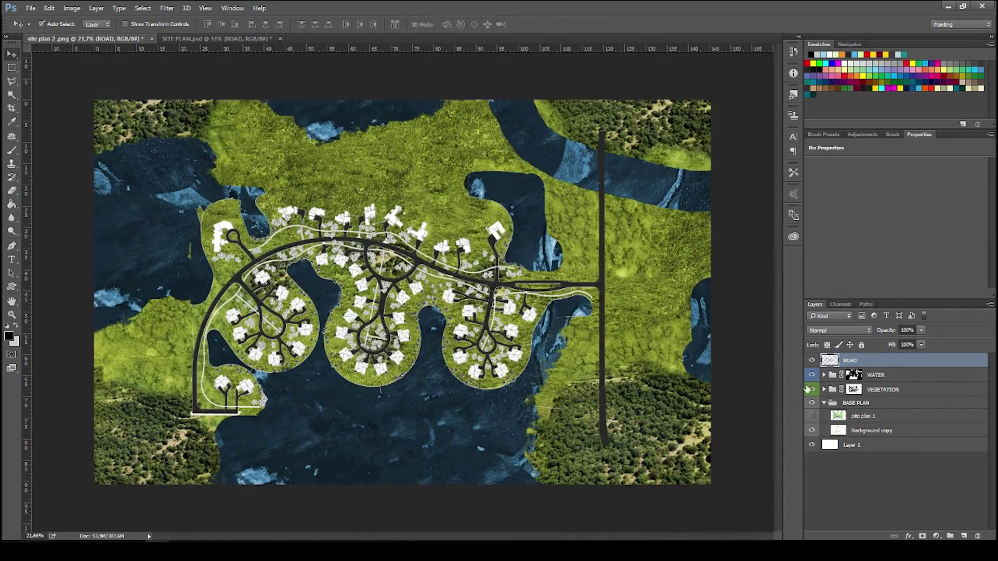
scroll(463, 285, "up", 5)
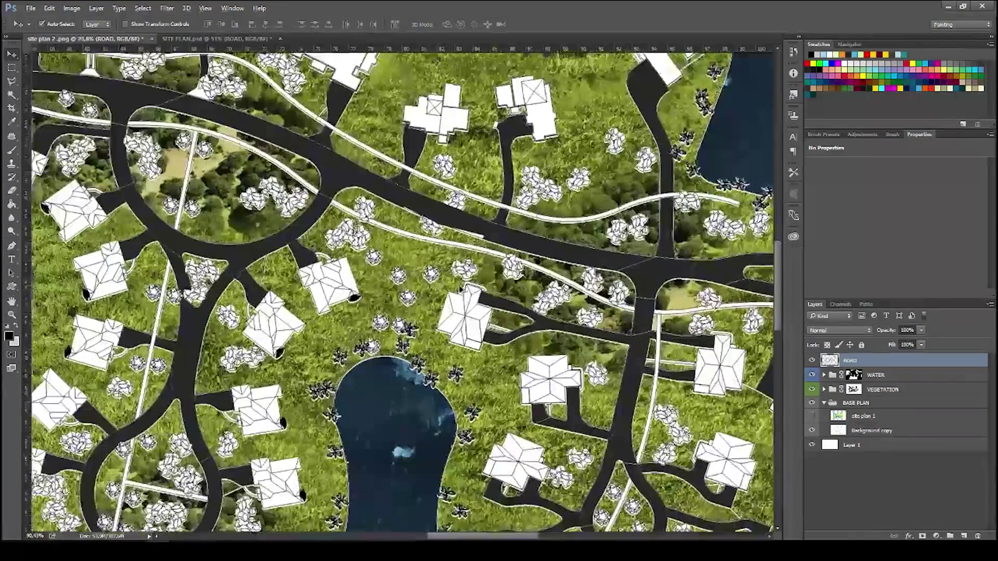
scroll(463, 285, "down", 8)
scroll(463, 285, "up", 3)
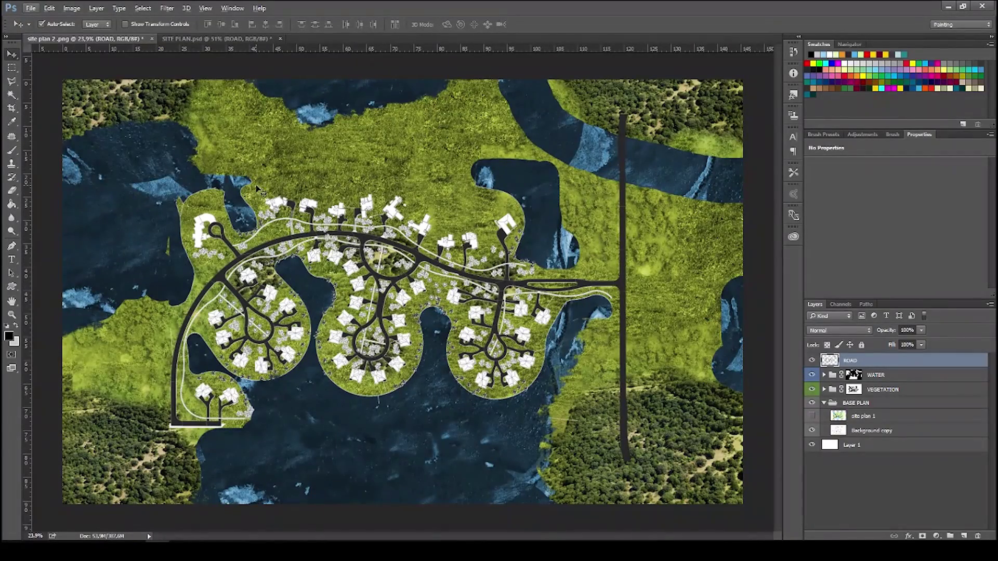
Step: Switch to SITE PLAN.psd, hide its ROAD layer, and preview the TREES and ADJUSTMENTS groups
left_click(221, 39)
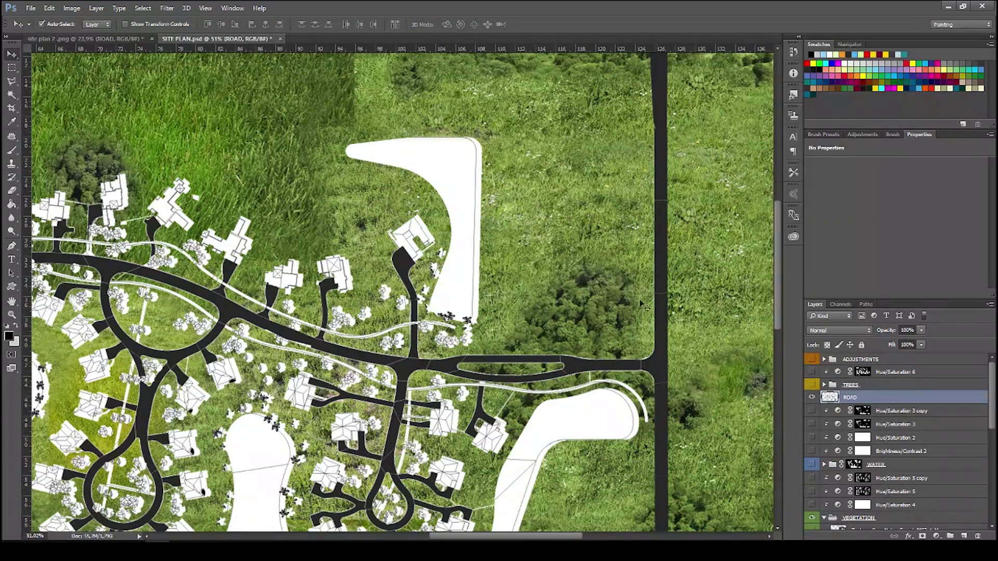
scroll(586, 388, "down", 6)
left_click(813, 399)
left_click(812, 387)
left_click(813, 386)
left_click(811, 362)
left_click(811, 362)
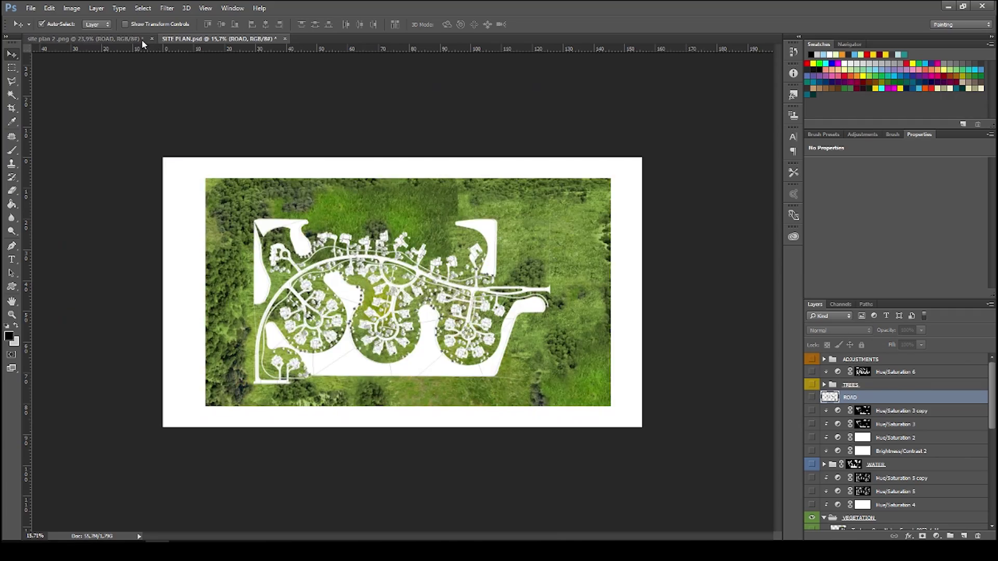
Step: Return to site plan 2 and place the aerial park photo 411339.jpg from the AMBIENTES folder window
left_click(138, 40)
key("ctrl+minus")
mouse_move(99, 552)
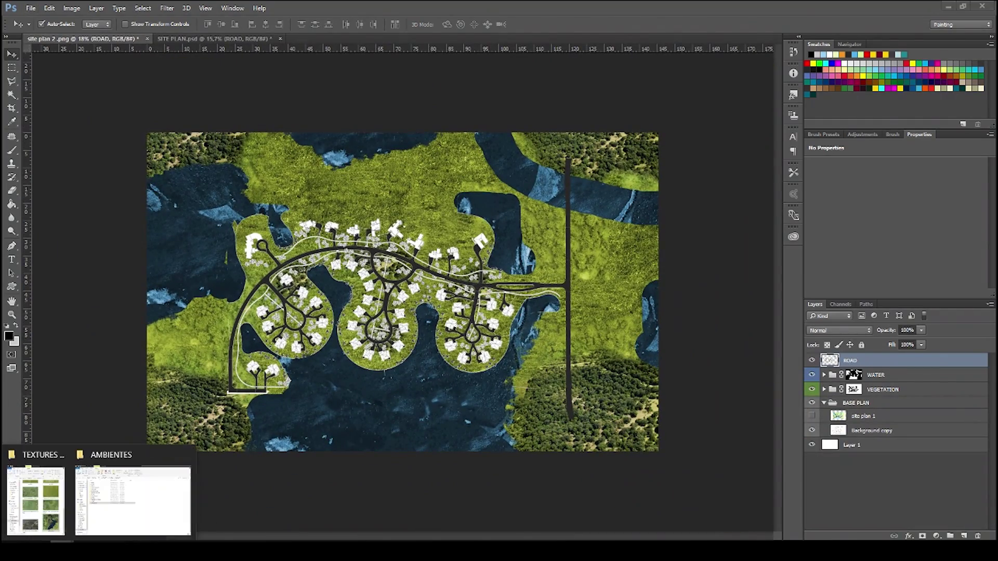
left_click(134, 499)
scroll(634, 260, "up", 5)
left_click_drag(634, 229, 257, 299)
scroll(255, 293, "up", 5)
scroll(327, 278, "up", 6)
key("Return")
scroll(323, 279, "up", 2)
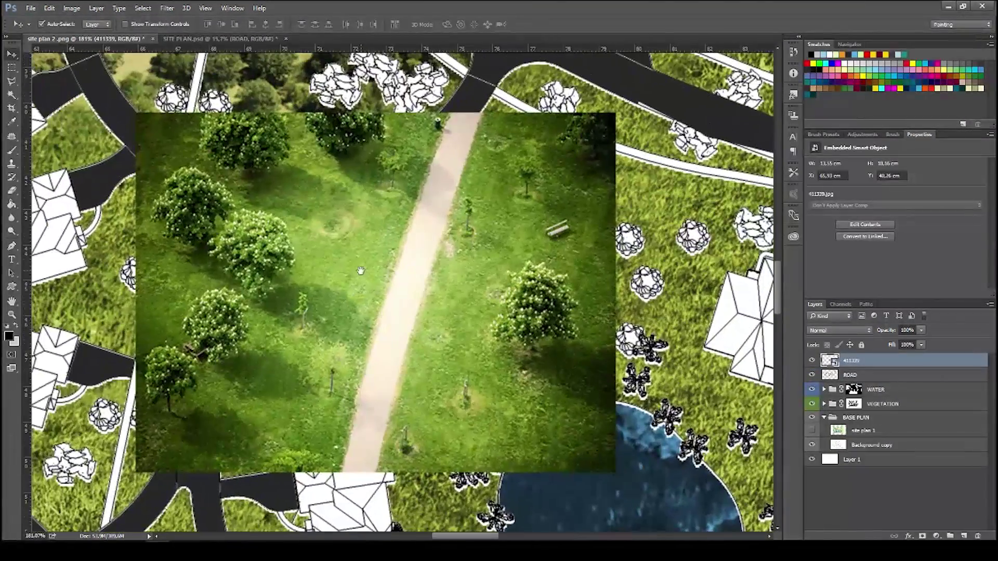
Step: Isolate one tree with its shadow from the park photo using the Polygonal Lasso and move it towards the lake
key("l")
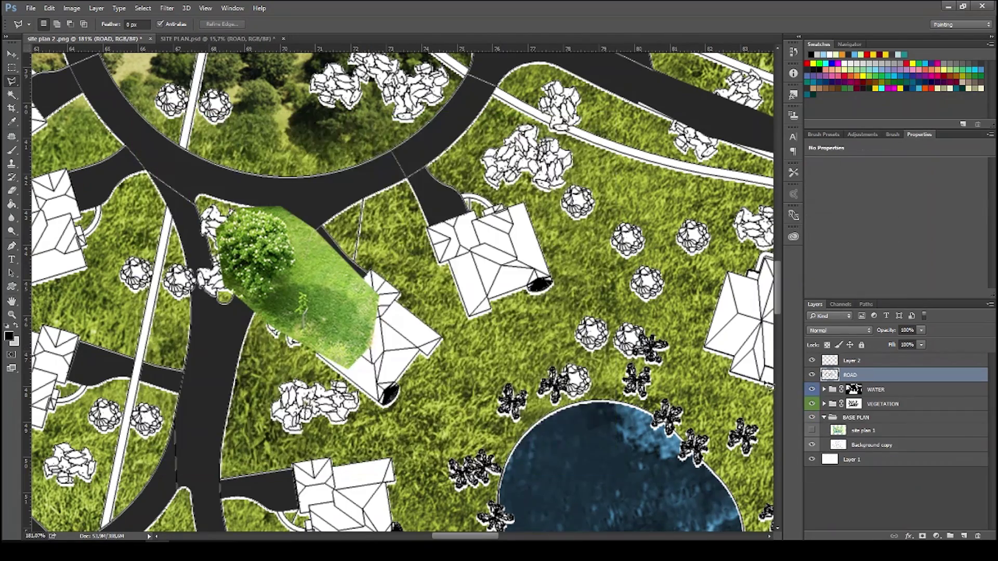
scroll(415, 312, "down", 3)
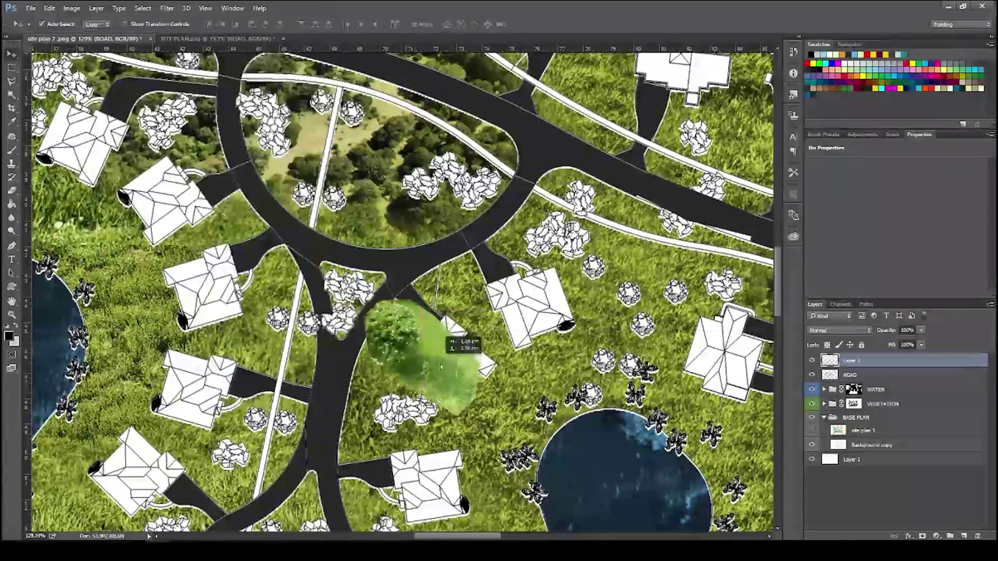
left_click_drag(447, 338, 551, 416)
key("l")
scroll(467, 338, "up", 3)
scroll(466, 319, "down", 3)
key("v")
Step: Scale and rotate the tree cutout so its shadow points away from the lake, and set it on the shore
scroll(466, 307, "up", 4)
key("ctrl+t")
left_click_drag(564, 401, 320, 347)
left_click_drag(528, 395, 521, 401)
mouse_move(537, 333)
left_mouse_down()
mouse_move(461, 399)
mouse_move(465, 381)
mouse_move(428, 387)
mouse_move(502, 346)
left_mouse_up()
key("Return")
Step: Trim the surplus grass around the tree and its shadow with an 18 px Eraser
scroll(461, 383, "up", 5)
key("e")
mouse_move(441, 338)
left_mouse_down()
mouse_move(384, 339)
mouse_move(309, 361)
mouse_move(371, 398)
left_mouse_up()
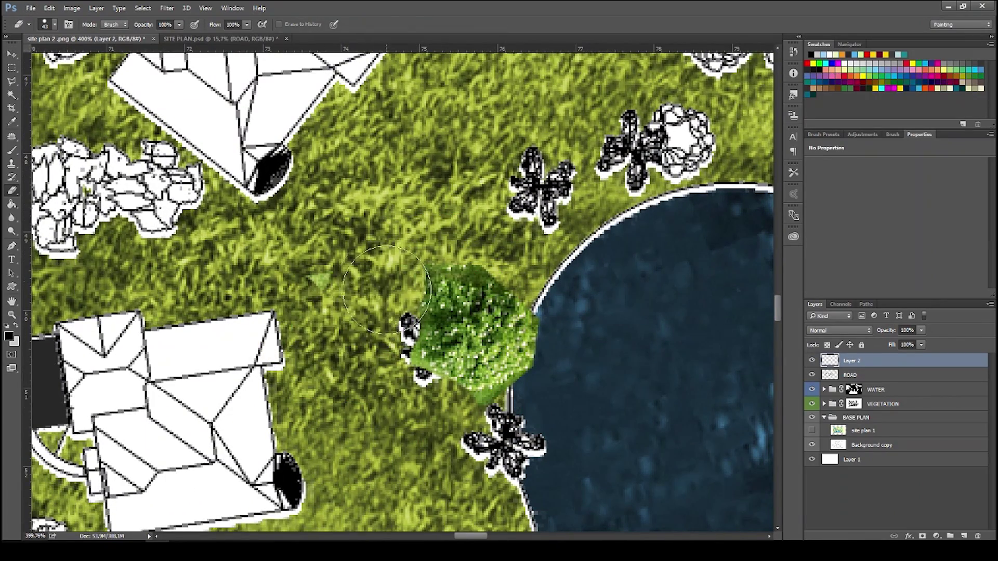
key("ctrl+z")
right_click(400, 387, "alt")
mouse_move(494, 410)
left_mouse_down()
mouse_move(391, 388)
mouse_move(398, 354)
mouse_move(343, 399)
left_mouse_up()
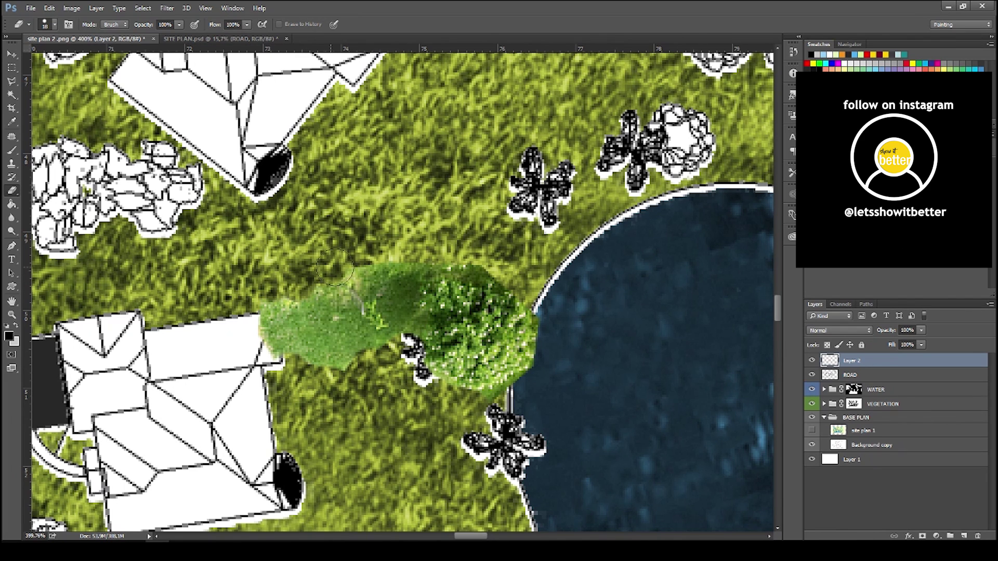
Step: Try blend modes from Multiply through Pin Light on the tree layer, then return it to Normal
left_click(861, 331)
left_click(829, 366)
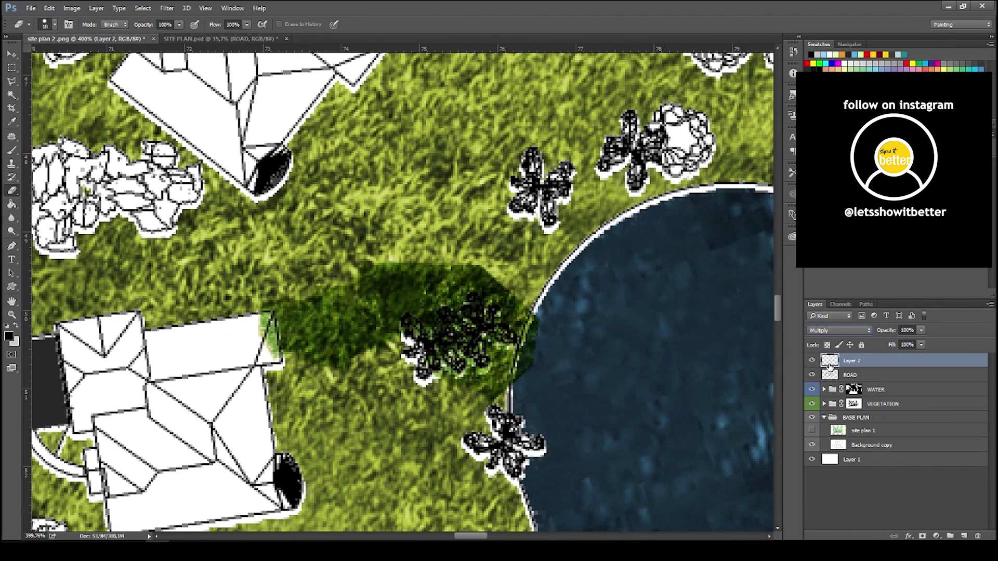
key("Down")
key("Down")
key("Down")
key("Down")
key("Down")
key("Down")
key("Down")
key("Down")
key("Down")
key("Down")
key("Down")
key("Down")
key("Down")
key("Down")
key("Down")
key("Down")
key("Down")
key("Down")
key("Down")
key("Down")
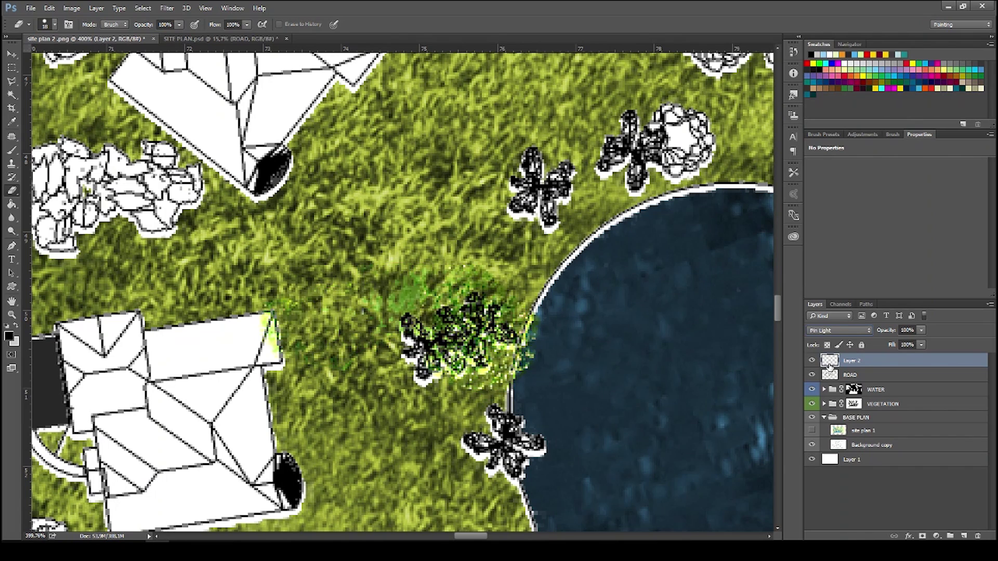
left_click(854, 331)
left_click(846, 338)
Step: Erase the grass patch and photographed shadow beside the tree so that only its crown is kept
left_click(10, 53)
mouse_move(439, 318)
left_mouse_down()
mouse_move(416, 265)
mouse_move(422, 279)
left_mouse_up()
key("ctrl+z")
left_click(11, 190)
mouse_move(271, 343)
left_mouse_down()
mouse_move(312, 323)
mouse_move(389, 319)
mouse_move(436, 263)
left_mouse_up()
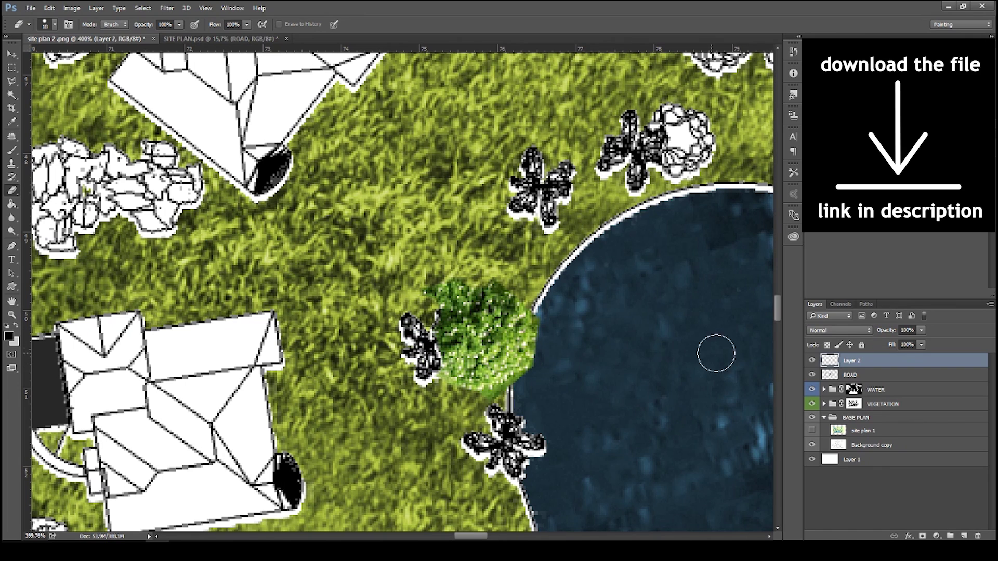
Step: Paint a soft black shadow beside the tree crown with the soft round 300 preset, reduced in size, at 10% opacity
key("b")
right_click(442, 338)
left_click(542, 294)
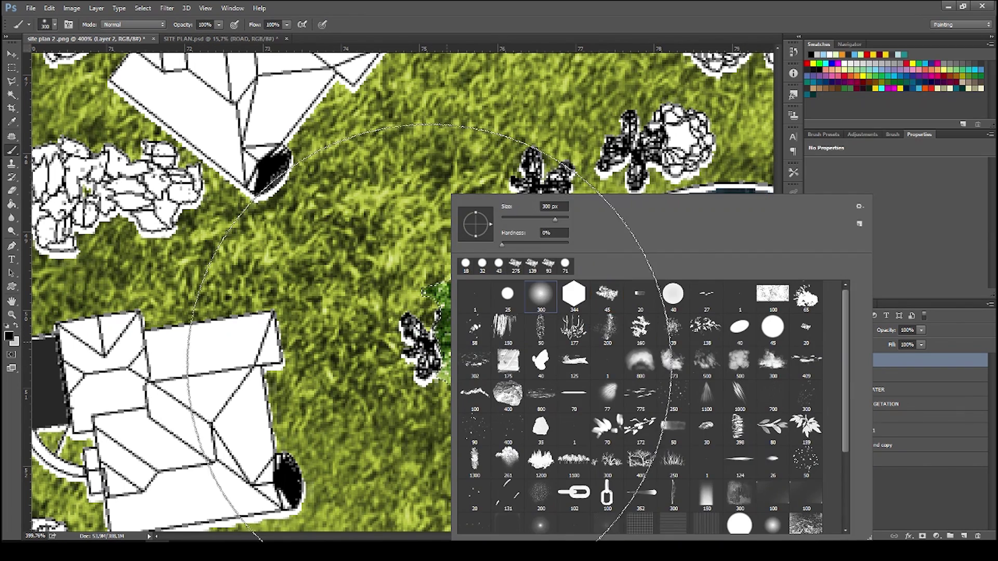
key("Return")
key("bracketleft")
key("bracketleft")
key("bracketleft")
key("bracketleft")
key("bracketleft")
key("bracketleft")
key("bracketleft")
key("bracketleft")
key("bracketleft")
key("bracketleft")
key("bracketleft")
key("bracketleft")
key("bracketleft")
key("bracketleft")
mouse_move(390, 359)
left_mouse_down()
mouse_move(322, 343)
mouse_move(356, 311)
mouse_move(367, 341)
mouse_move(391, 309)
left_mouse_up()
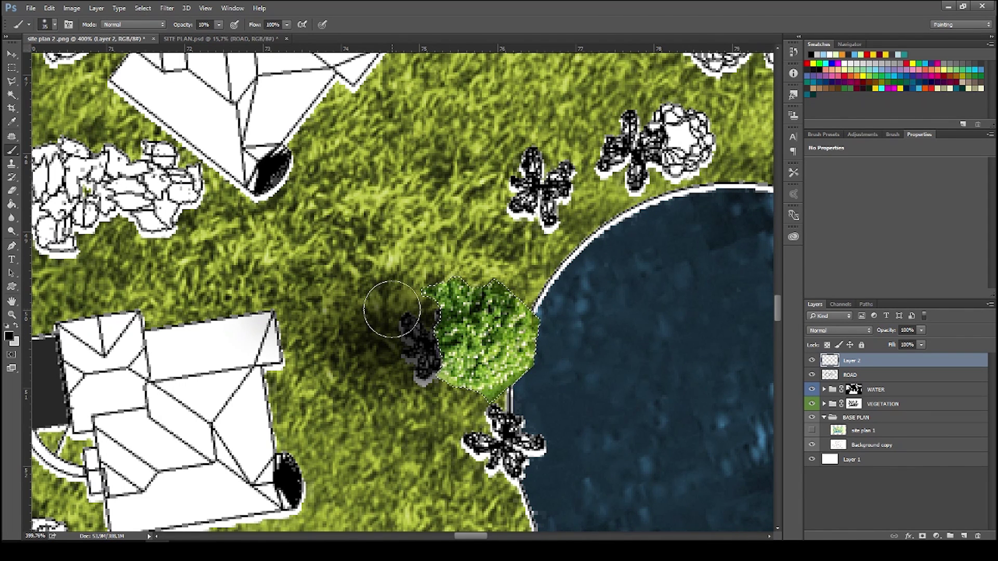
Step: Rename the tree layer to TREES
key("v")
type("TREES")
key("Return")
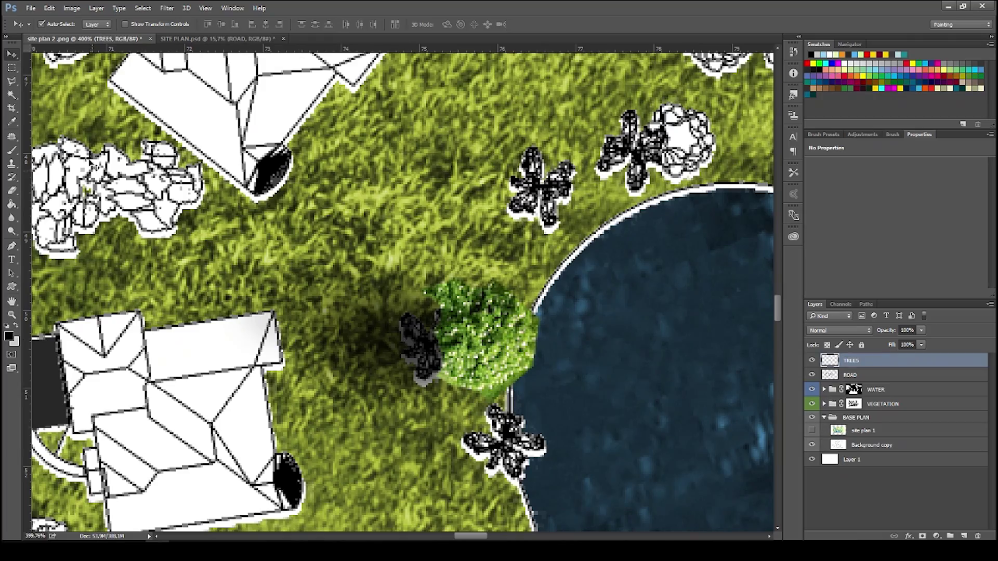
Step: Try duplicating the tree as separate layers along the lakeshore, then delete the three copied layers
scroll(465, 358, "down", 3)
scroll(465, 358, "up", 3)
mouse_move(477, 343)
left_mouse_down()
mouse_move(506, 449)
mouse_move(486, 335)
left_mouse_up()
left_click_drag(486, 335, 650, 161)
scroll(598, 256, "down", 10)
scroll(600, 256, "up", 5)
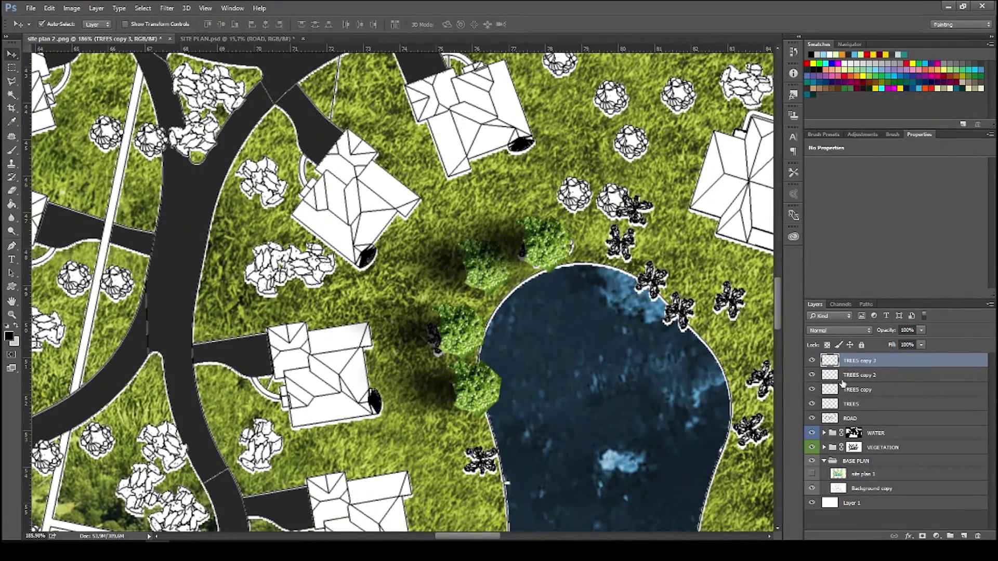
left_click(867, 391, "shift")
key("Delete")
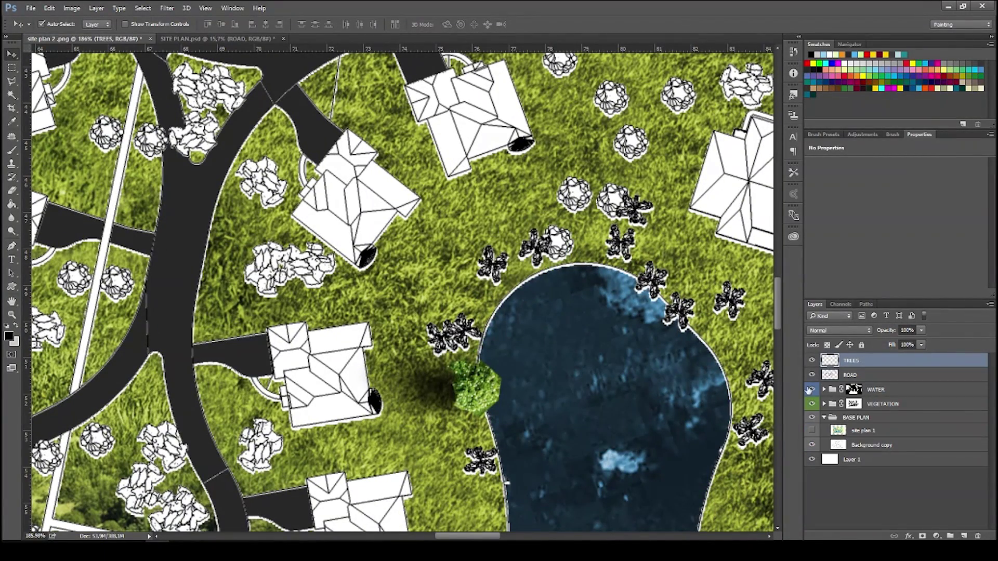
Step: Load the TREES layer's outline as a selection and duplicate the tree within that layer along the lakeshore and nearby lawn
left_click(830, 361, "ctrl")
scroll(442, 379, "up", 2)
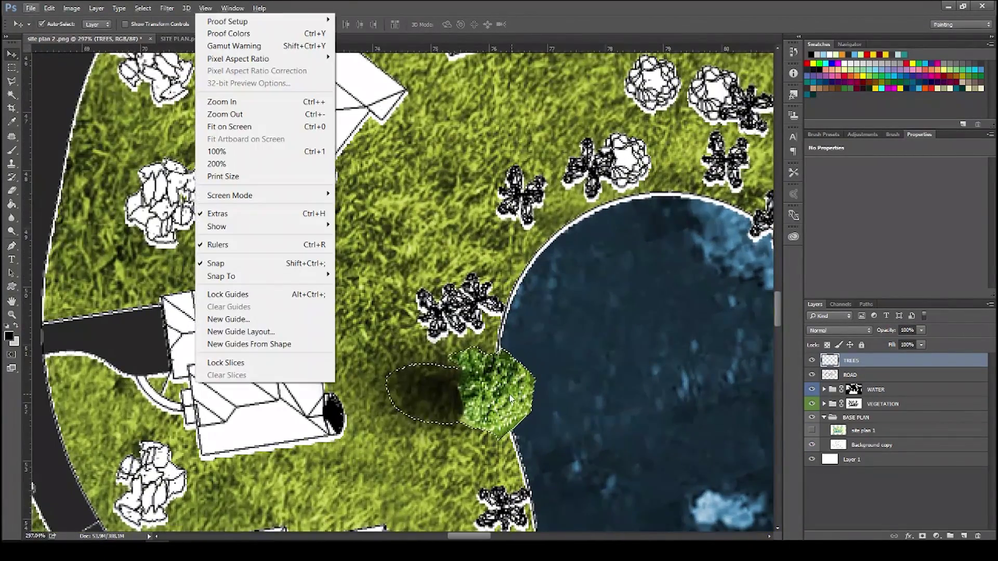
left_click_drag(506, 397, 528, 230)
scroll(470, 322, "down", 3)
scroll(470, 322, "up", 2)
left_click_drag(529, 230, 617, 188)
left_click_drag(617, 188, 270, 235)
scroll(271, 235, "down", 6)
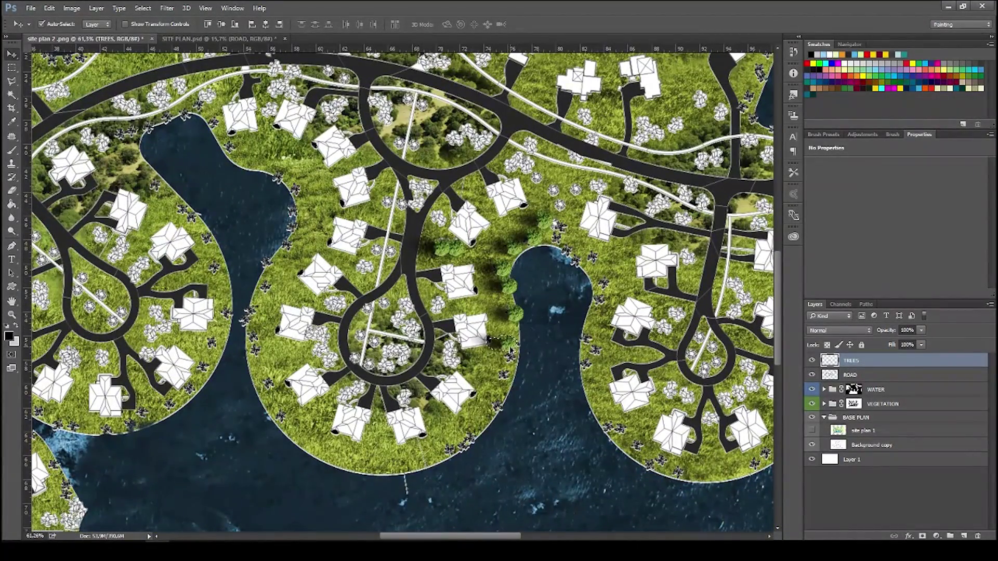
Step: Duplicate the tree along both shores of the middle peninsula and onto the shore of the left peninsula
left_click_drag(510, 349, 504, 387)
mouse_move(467, 429)
left_mouse_down()
mouse_move(323, 441)
mouse_move(285, 421)
mouse_move(249, 316)
mouse_move(266, 264)
mouse_move(286, 245)
mouse_move(287, 175)
left_mouse_up()
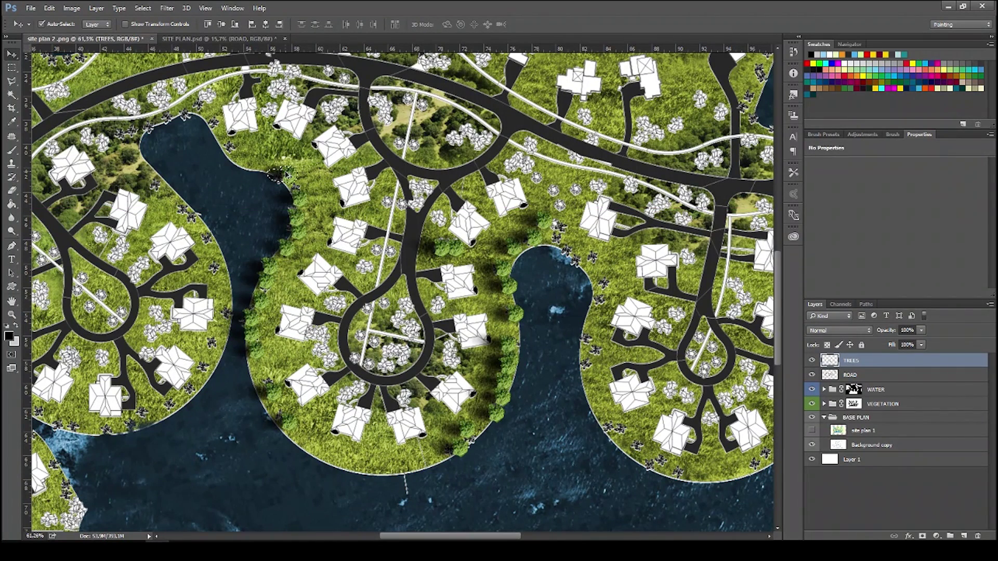
left_click_drag(152, 125, 151, 185)
mouse_move(208, 244)
left_mouse_down()
mouse_move(218, 299)
mouse_move(206, 358)
mouse_move(148, 312)
mouse_move(167, 329)
mouse_move(111, 310)
mouse_move(121, 289)
mouse_move(74, 270)
left_mouse_up()
scroll(108, 270, "up", 5)
left_click_drag(163, 324, 327, 268)
Step: Fill the left peninsula's shoreline, house lawns and cul-de-sac island with more tree copies
scroll(328, 268, "down", 4)
mouse_move(262, 243)
left_mouse_down()
mouse_move(258, 297)
mouse_move(275, 264)
mouse_move(254, 213)
left_mouse_up()
left_click_drag(254, 214, 235, 196)
mouse_move(235, 195)
left_mouse_down()
mouse_move(209, 212)
mouse_move(178, 191)
left_mouse_up()
mouse_move(177, 191)
left_mouse_down()
mouse_move(189, 168)
mouse_move(181, 427)
mouse_move(204, 461)
left_mouse_up()
mouse_move(203, 460)
left_mouse_down()
mouse_move(217, 491)
mouse_move(249, 501)
mouse_move(280, 395)
mouse_move(323, 400)
mouse_move(364, 337)
mouse_move(410, 236)
mouse_move(336, 204)
mouse_move(415, 458)
mouse_move(471, 475)
mouse_move(408, 488)
left_mouse_up()
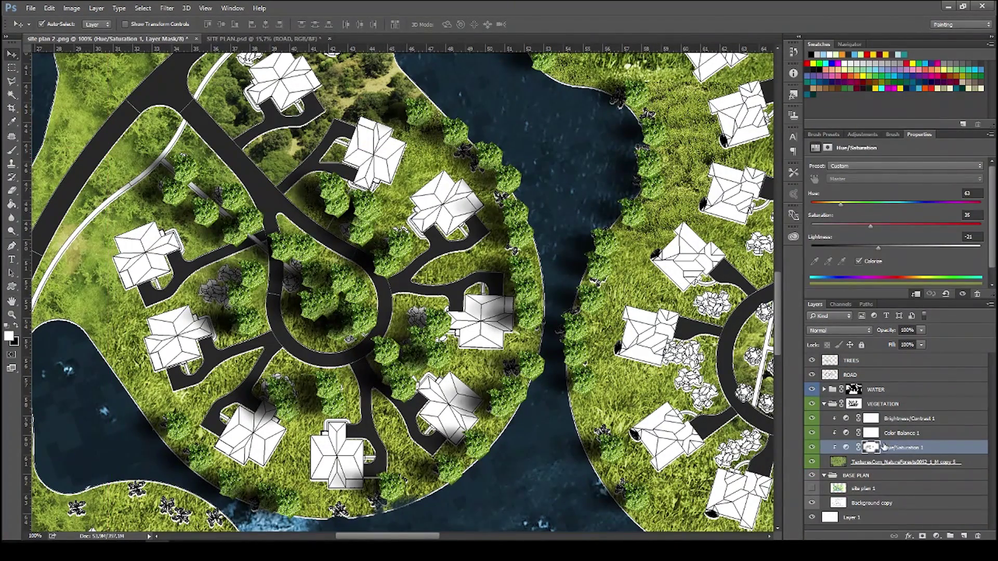
Step: Lasso one tree with its shadow on the TREES layer and spread copies across the remaining areas of the plan
left_click(865, 363)
scroll(216, 354, "up", 10)
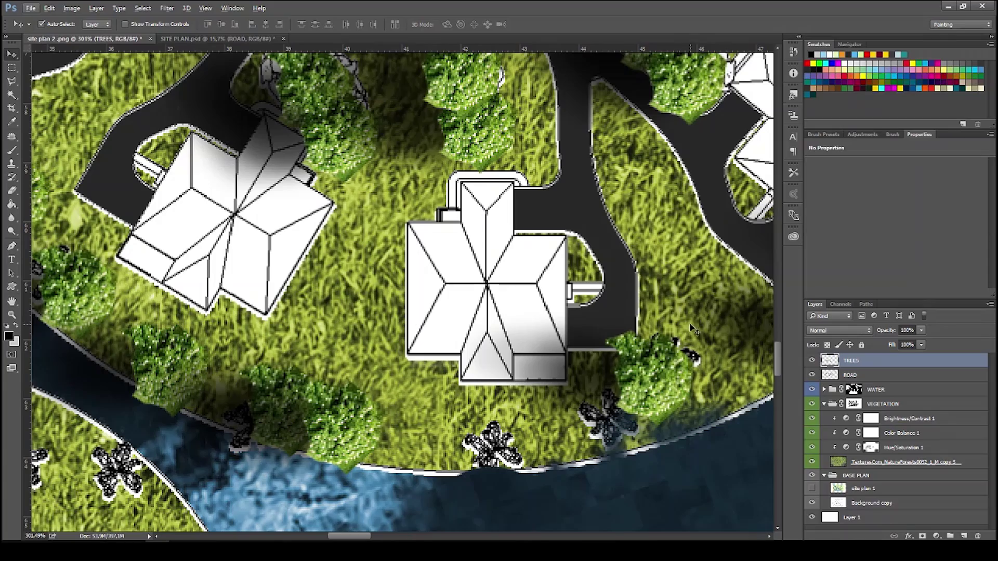
key("l")
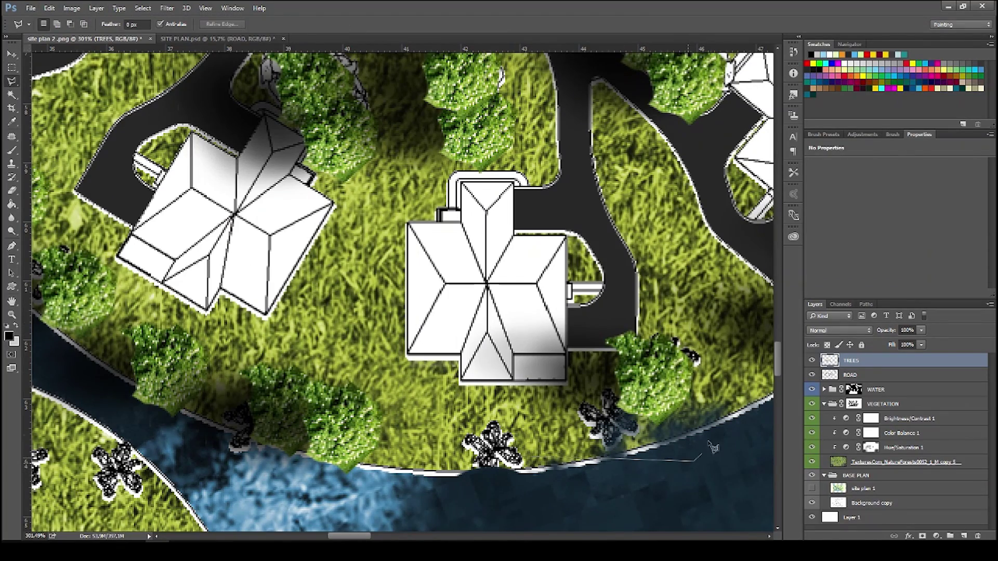
double_click(406, 355)
left_click_drag(643, 401, 462, 461)
scroll(477, 432, "down", 5)
mouse_move(462, 461)
left_mouse_down()
mouse_move(410, 353)
mouse_move(318, 292)
mouse_move(255, 292)
mouse_move(205, 316)
mouse_move(157, 291)
left_mouse_up()
scroll(415, 418, "down", 8)
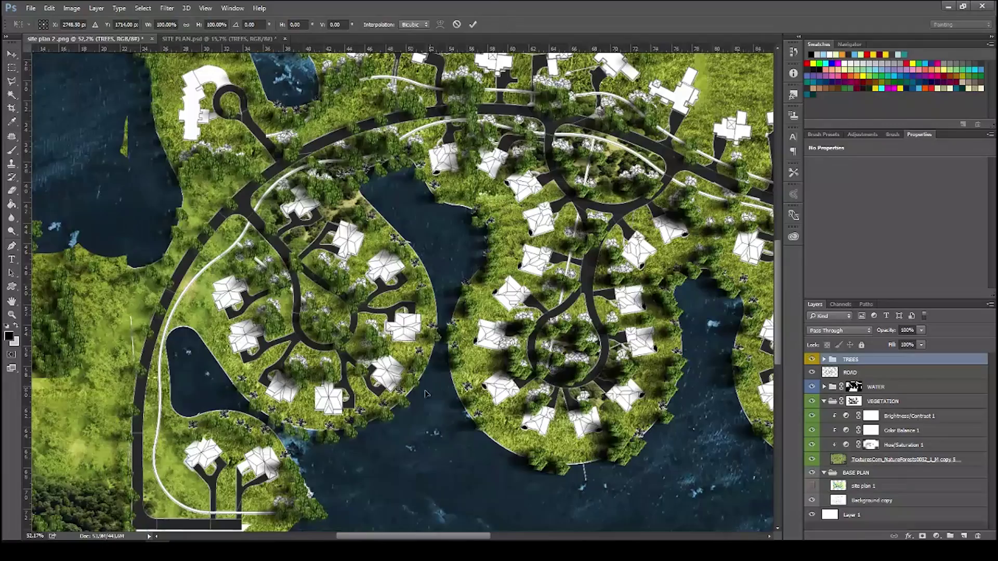
Step: Nudge the TREES group vertically so the trees line up with the plan, and apply the transform
mouse_move(493, 333)
left_mouse_down()
mouse_move(465, 400)
mouse_move(493, 338)
left_mouse_up()
scroll(492, 337, "down", 4)
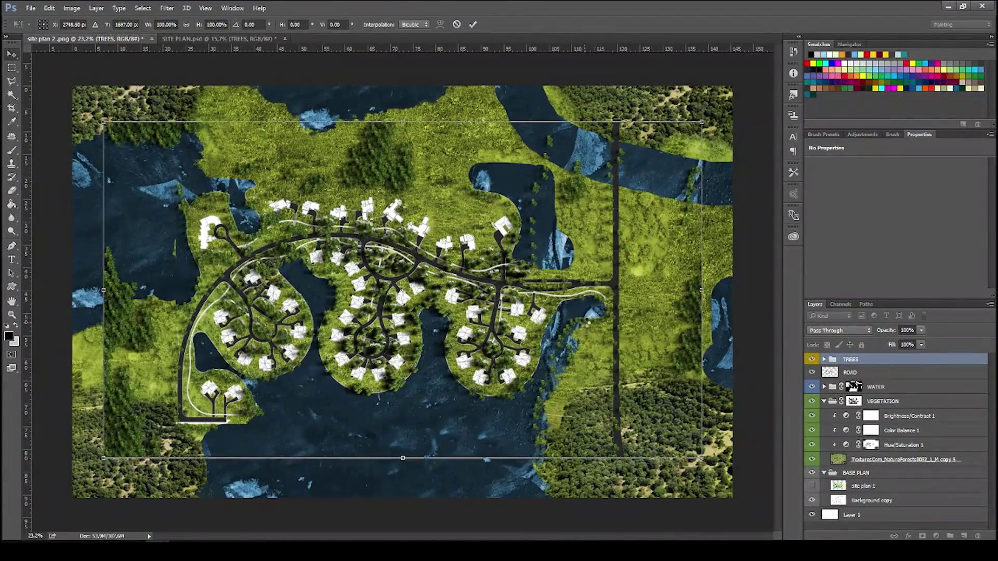
key("Return")
Step: Crop the canvas on all sides to the extent of the tree-covered site plan area
key("c")
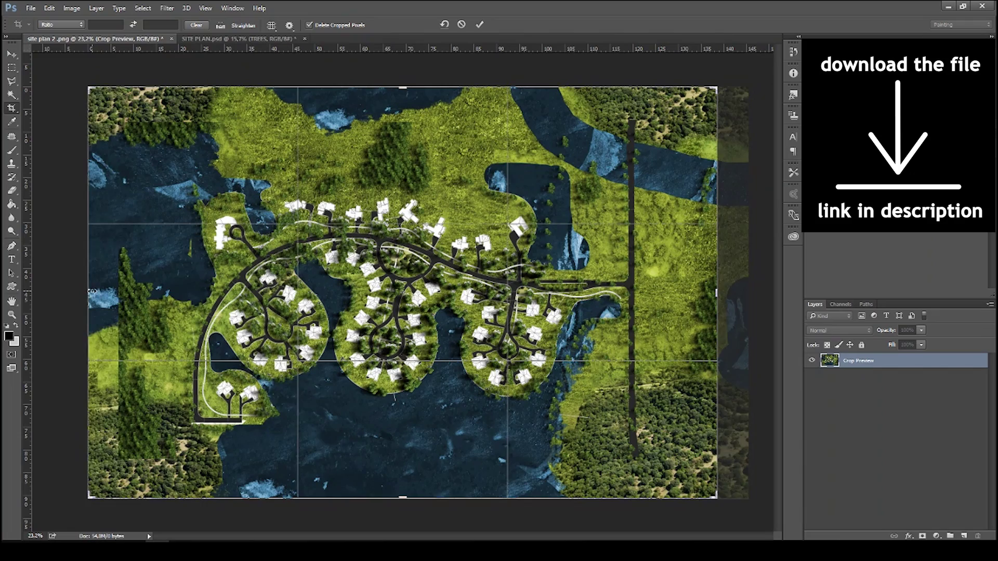
left_click_drag(92, 291, 104, 292)
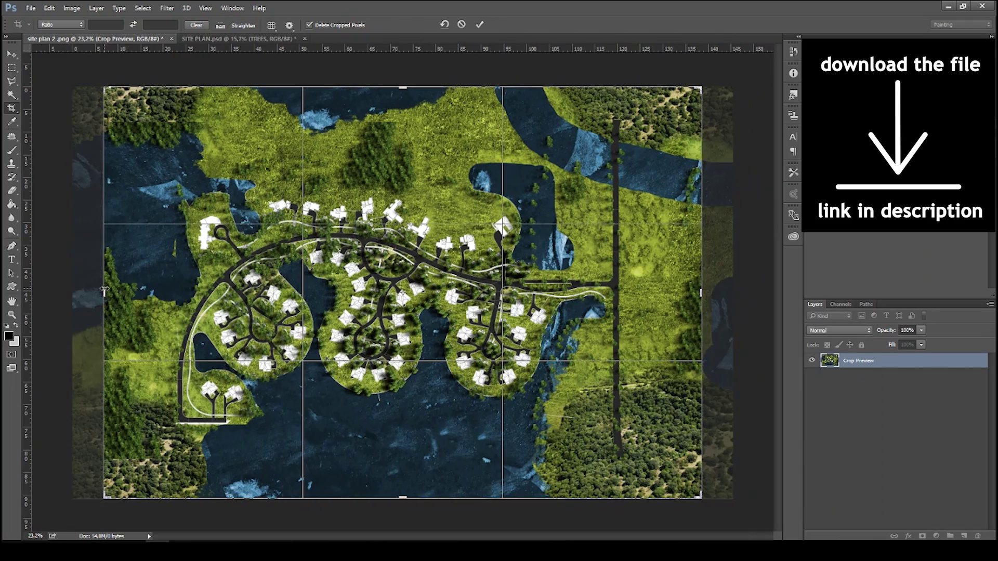
left_click_drag(390, 504, 399, 460)
left_click_drag(406, 108, 407, 127)
key("Return")
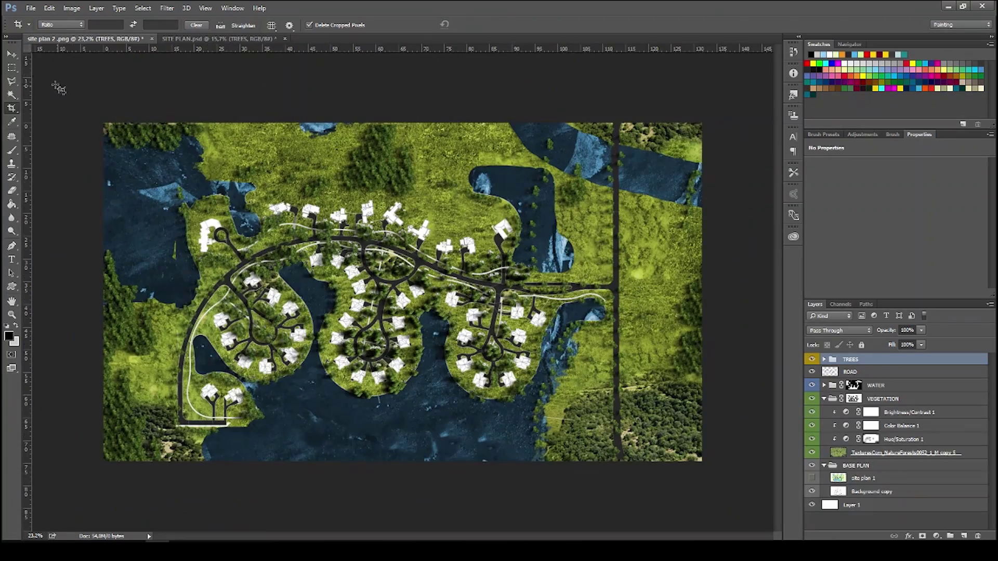
Step: Inspect the trees on the middle peninsula with the tree layer toggled, and compare the plan with the SITE PLAN.psd document
key("v")
scroll(349, 307, "up", 5)
left_click(824, 360)
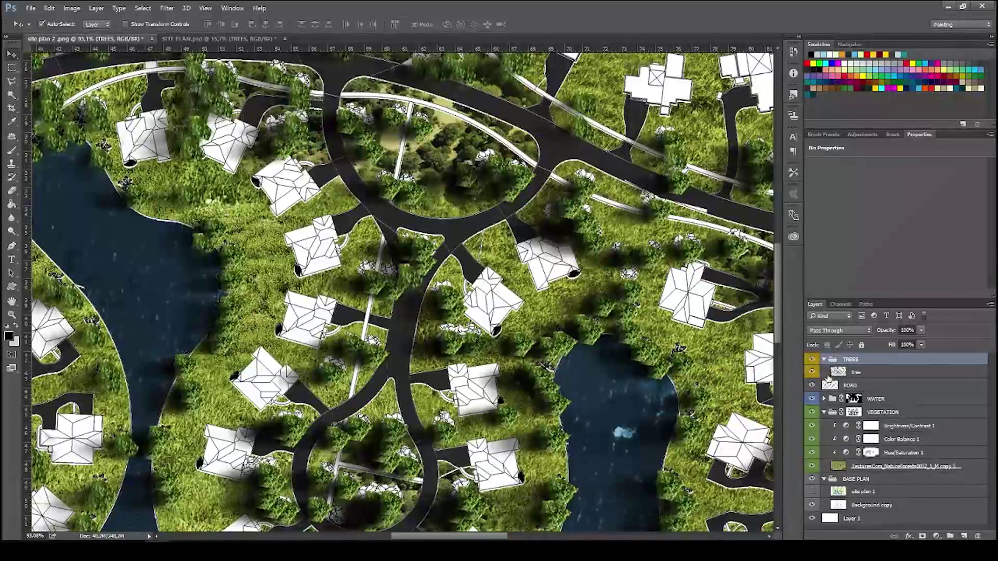
left_click(812, 373)
scroll(359, 318, "down", 8)
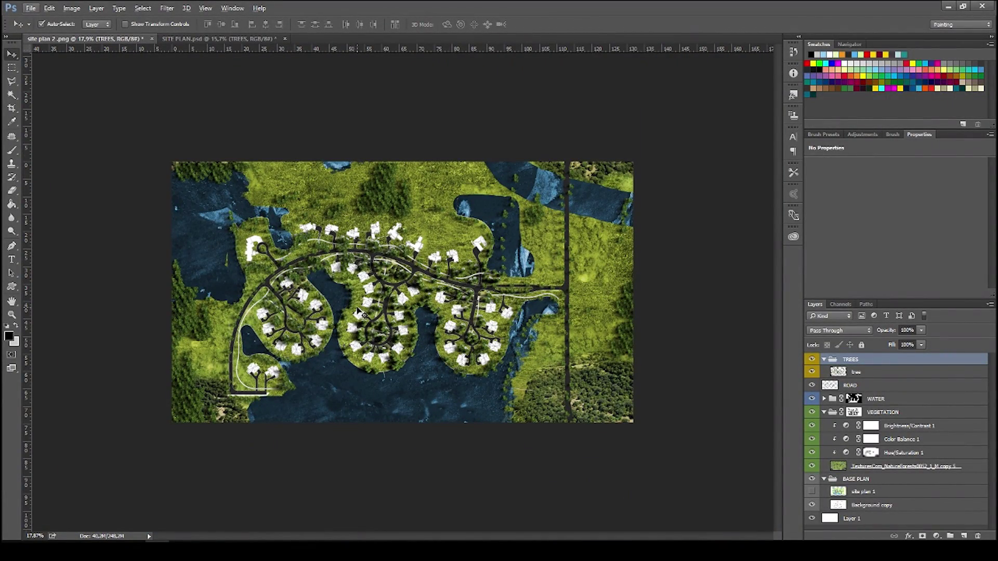
left_click(824, 359)
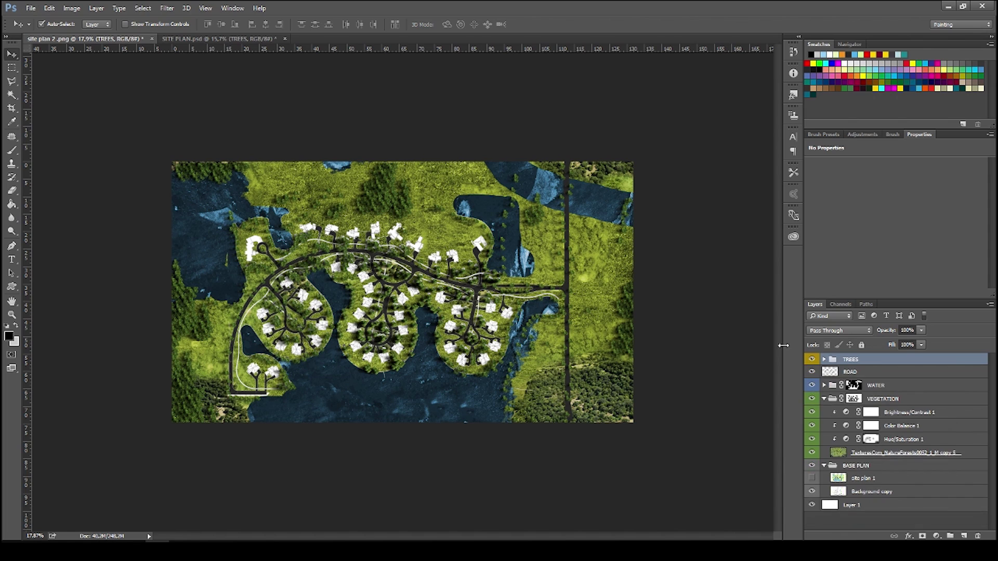
key("ctrl+Tab")
scroll(814, 386, "down", 5)
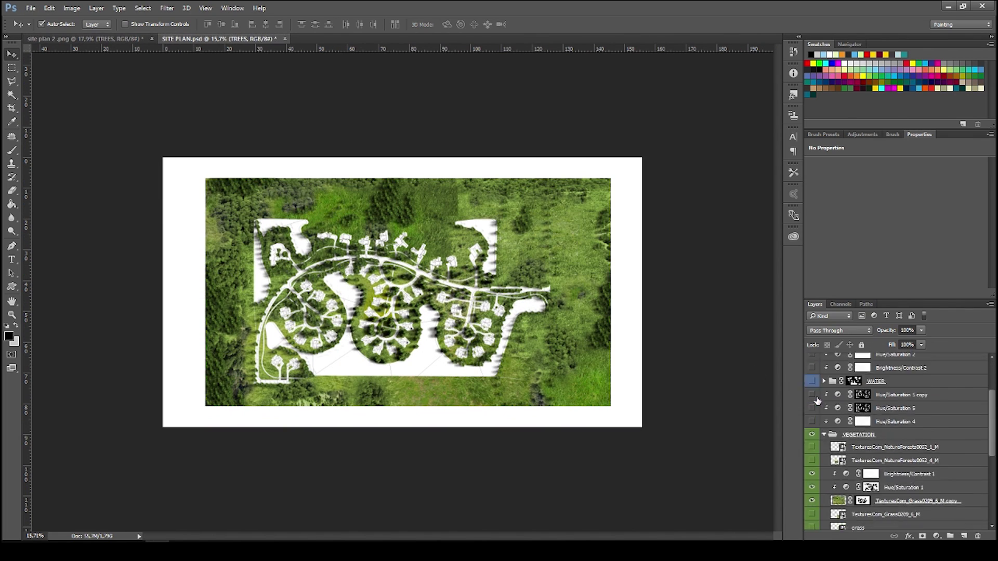
key("ctrl+Tab")
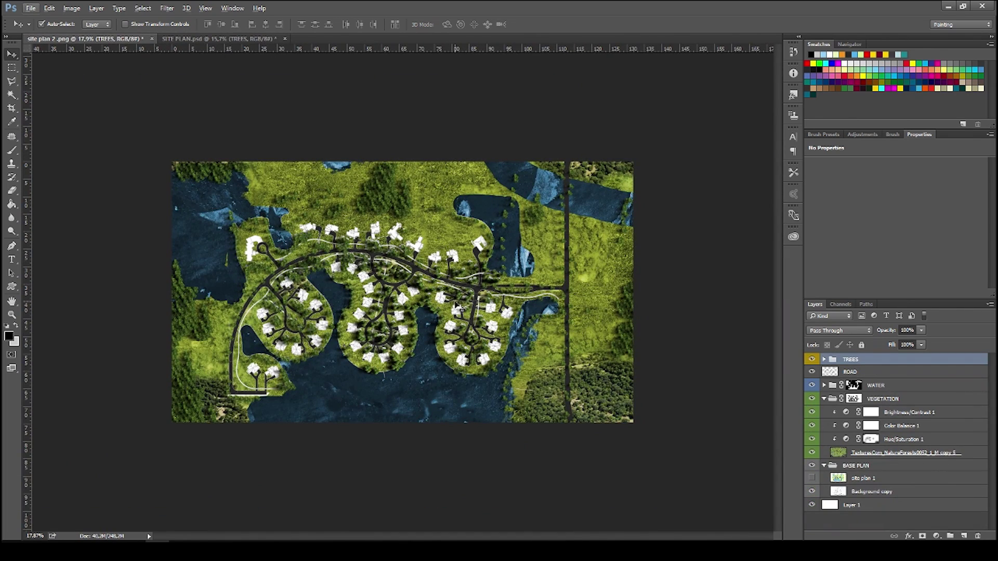
scroll(519, 324, "up", 1)
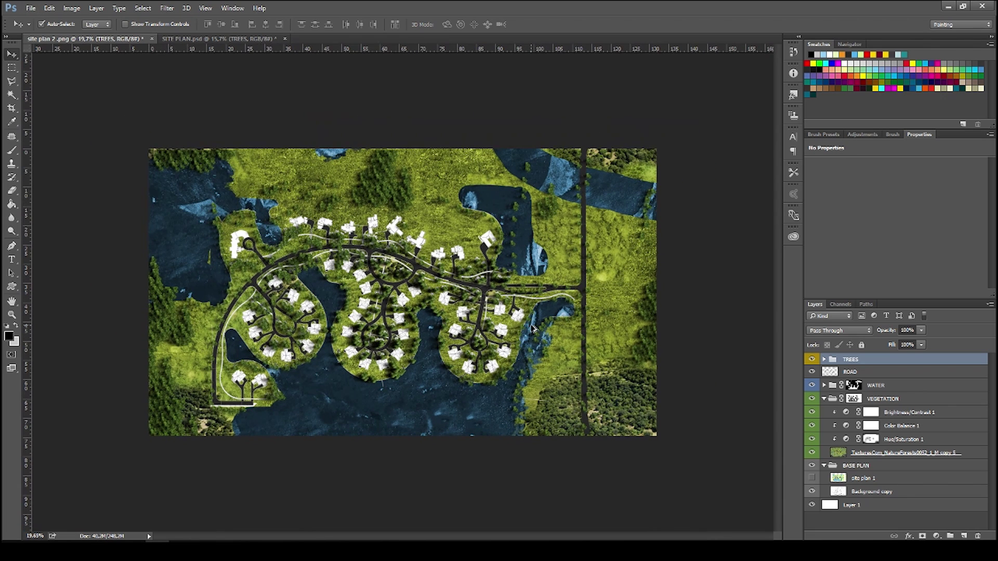
Step: Collapse the BASE PLAN and VEGETATION groups in the layer stack
left_click(822, 468)
left_click(823, 466)
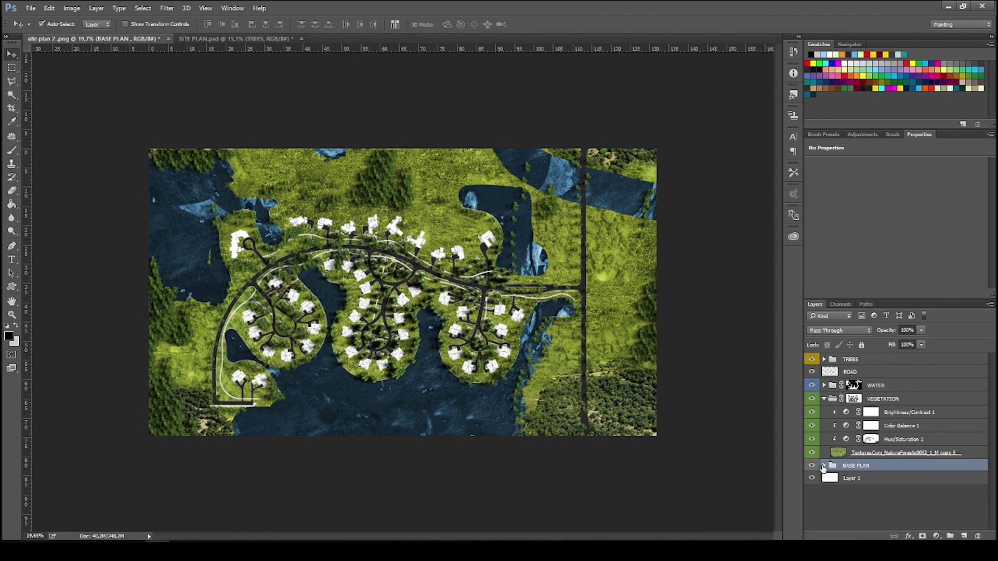
left_click(824, 399)
Step: Add a Brightness/Contrast adjustment clipped to the VEGETATION group with brightness -107 and contrast 44
left_click(860, 401)
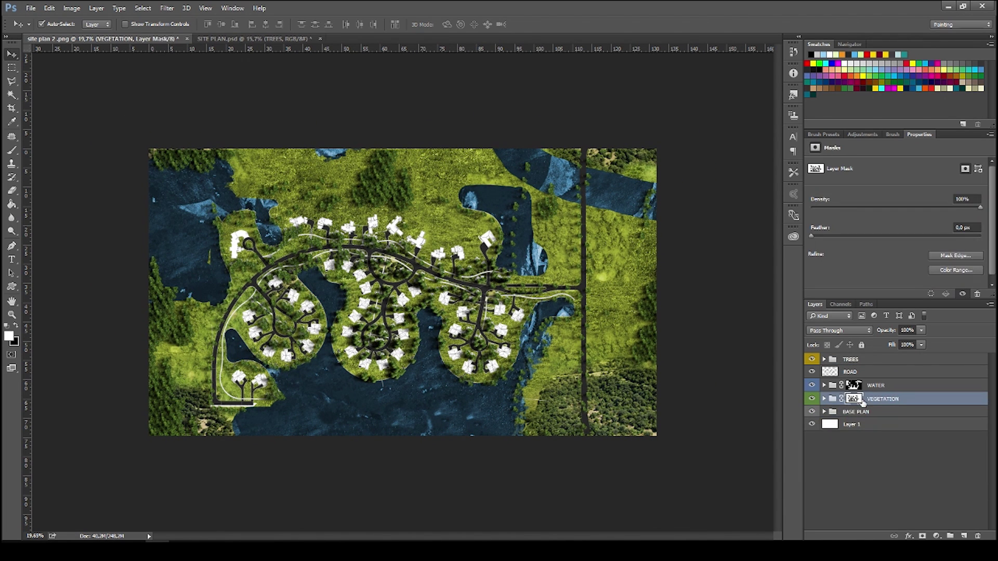
left_click(867, 135)
left_click(814, 158)
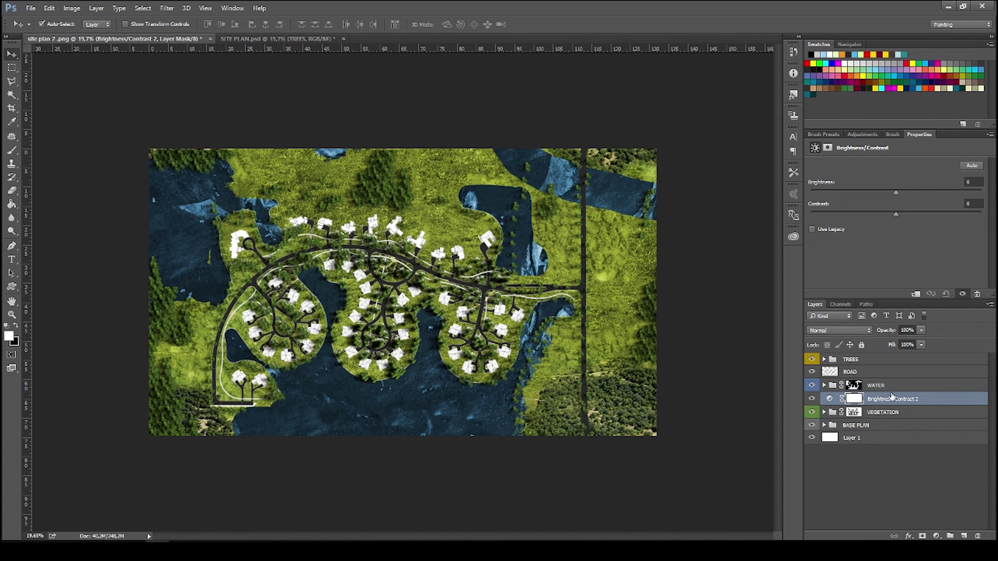
left_click_drag(895, 193, 845, 192)
left_click_drag(896, 214, 932, 214)
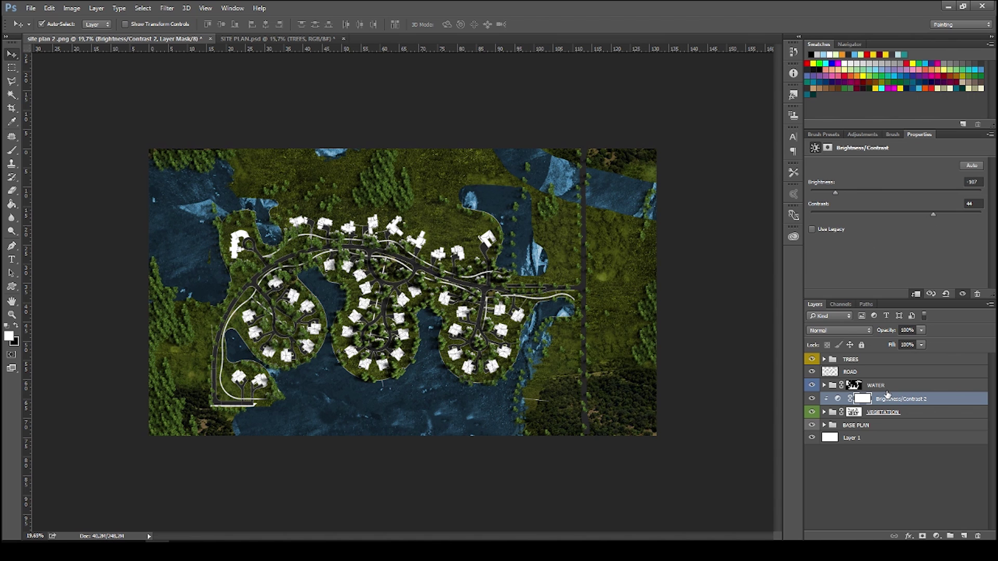
Step: Invert the vegetation adjustment's mask and paint white with a soft 30% opacity brush to darken the land along the shorelines
key("ctrl+i")
left_click(863, 400)
key("b")
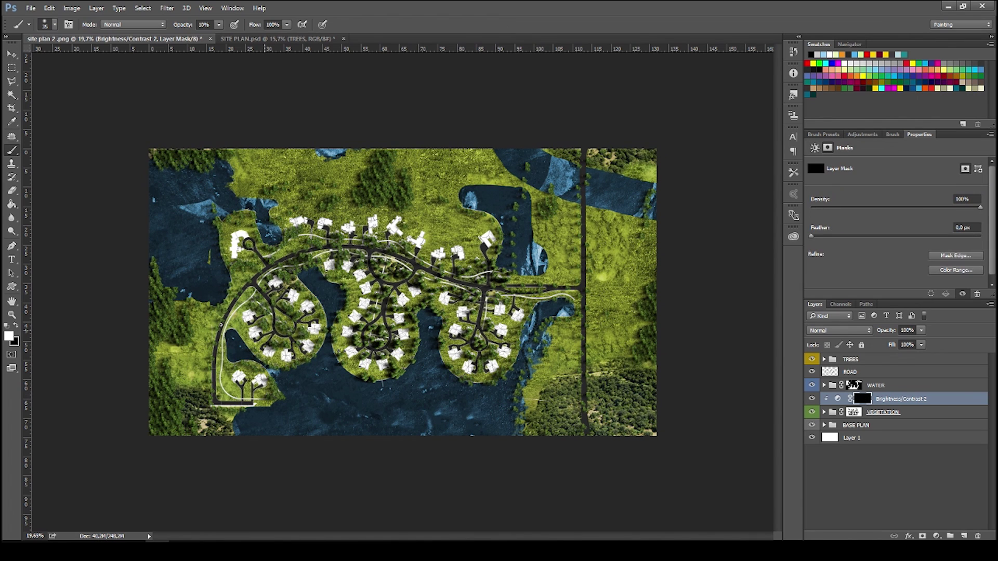
scroll(484, 370, "up", 1)
scroll(484, 371, "up", 1)
right_click(552, 426)
left_click_drag(617, 220, 635, 220)
left_click(552, 427)
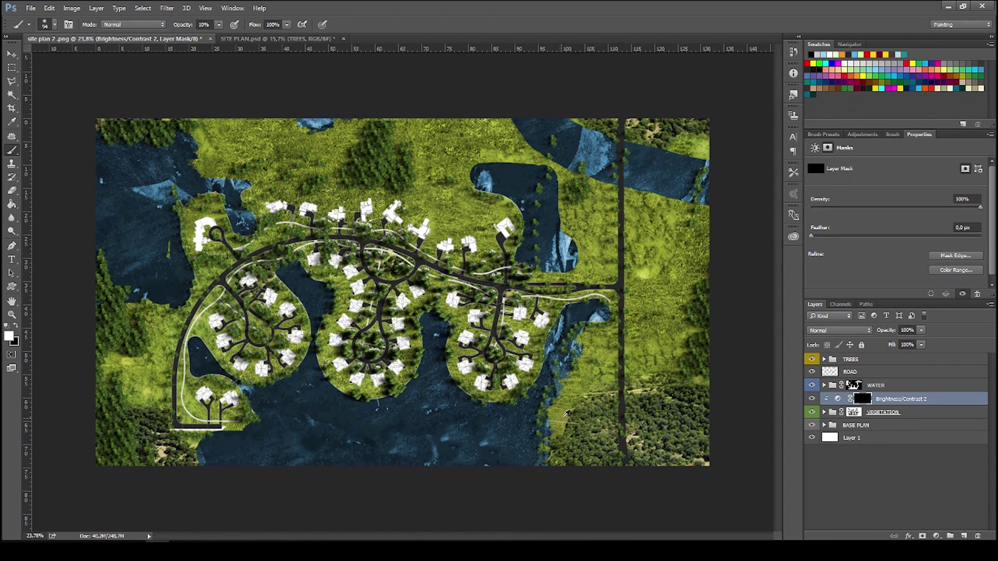
mouse_move(557, 403)
left_mouse_down()
mouse_move(571, 403)
mouse_move(592, 364)
mouse_move(557, 440)
left_mouse_up()
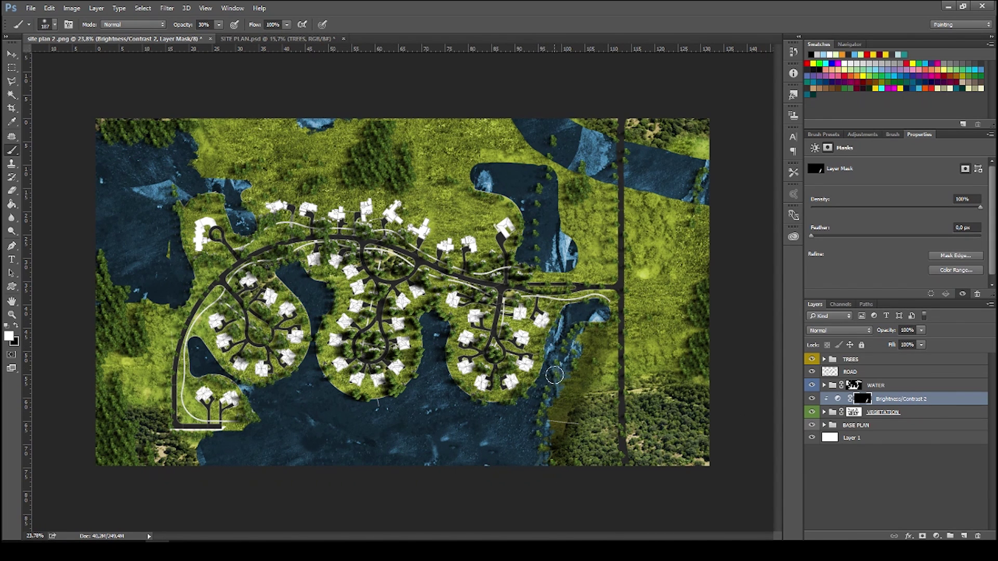
mouse_move(572, 221)
left_mouse_down()
mouse_move(554, 171)
mouse_move(491, 161)
mouse_move(696, 151)
mouse_move(631, 131)
left_mouse_up()
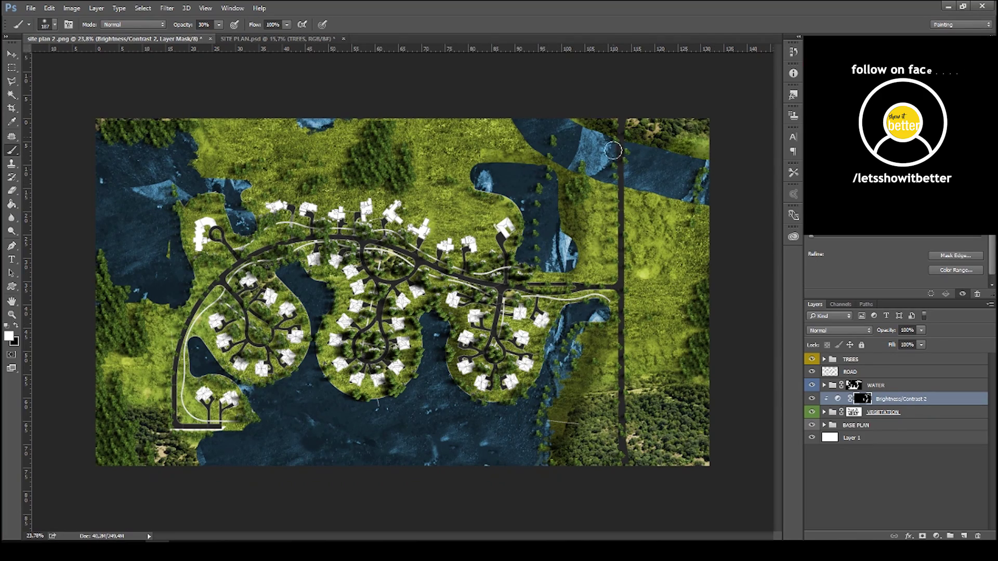
scroll(613, 157, "up", 5)
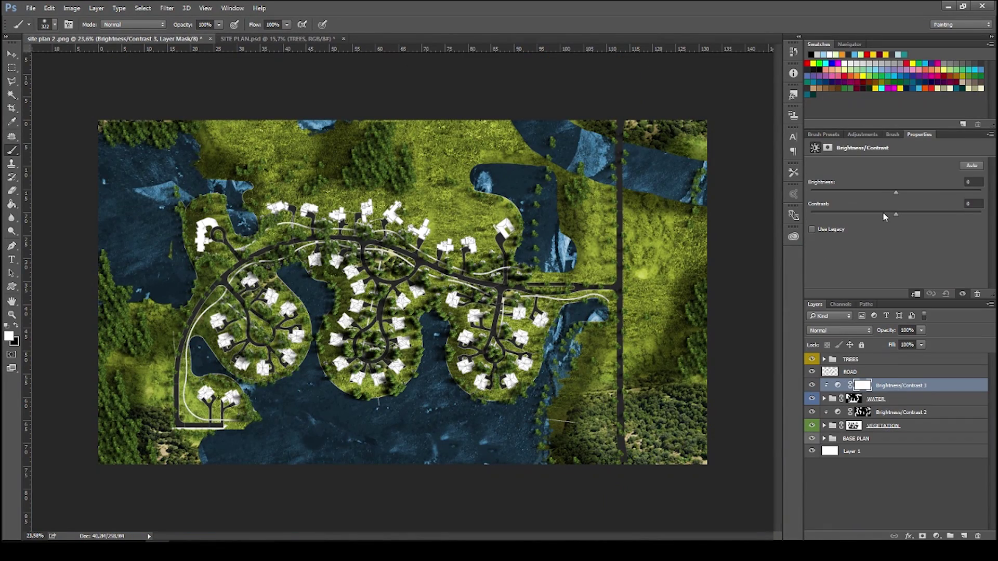
Step: Strongly lower the brightness of the adjustment clipped to the WATER group and invert its mask
left_click_drag(895, 192, 834, 192)
left_click(864, 385)
key("ctrl+i")
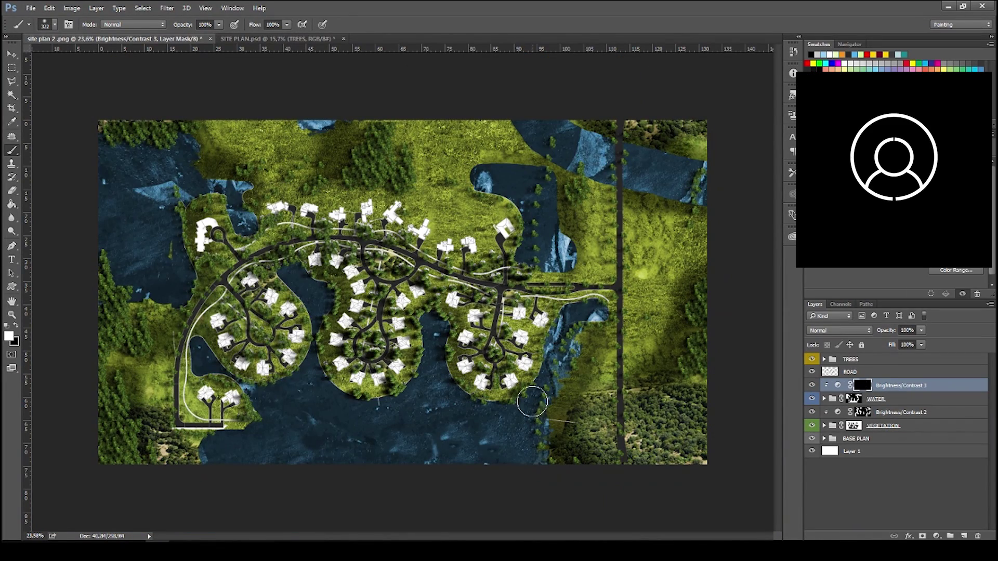
Step: Paint white at low opacity on the water adjustment's mask to darken the lake below the peninsulas and the left lake
key("2")
left_click_drag(533, 460, 526, 444)
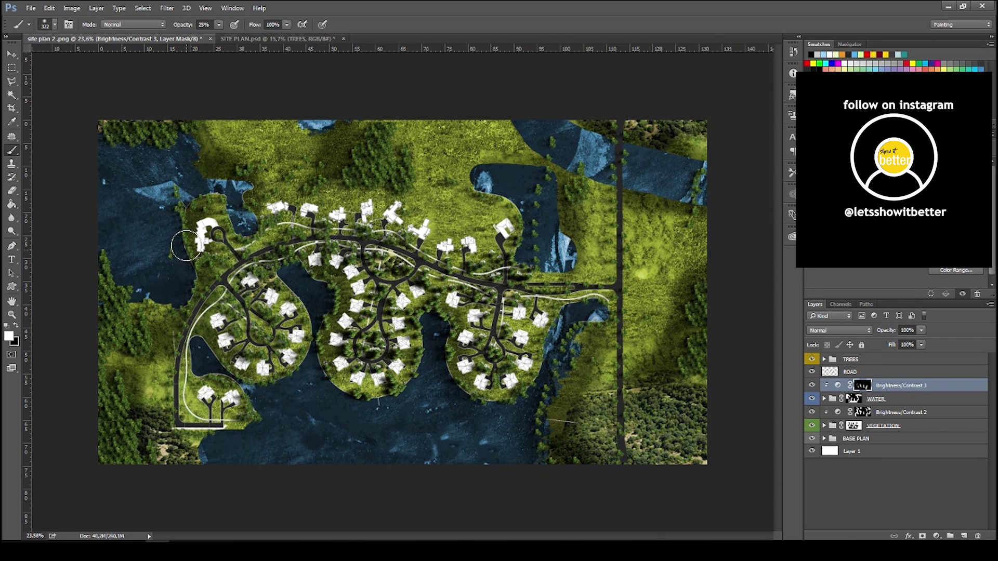
left_click_drag(167, 279, 125, 294)
key("super")
left_click(694, 308)
key("bracketright")
key("bracketright")
mouse_move(302, 464)
left_mouse_down()
mouse_move(268, 473)
mouse_move(347, 481)
mouse_move(356, 462)
mouse_move(319, 479)
mouse_move(356, 471)
mouse_move(391, 478)
mouse_move(431, 466)
mouse_move(434, 440)
mouse_move(473, 462)
left_mouse_up()
Step: Paint the water adjustment's mask at 100% opacity with a smaller brush to darken the left lake and the upper-right river
key("0")
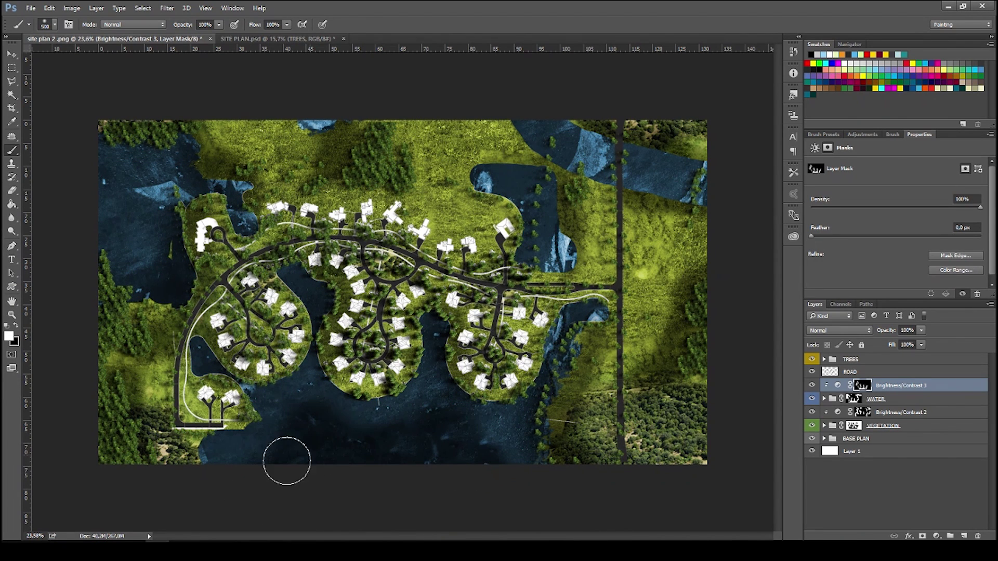
key("bracketleft")
key("bracketleft")
key("bracketleft")
key("bracketleft")
key("bracketleft")
key("bracketleft")
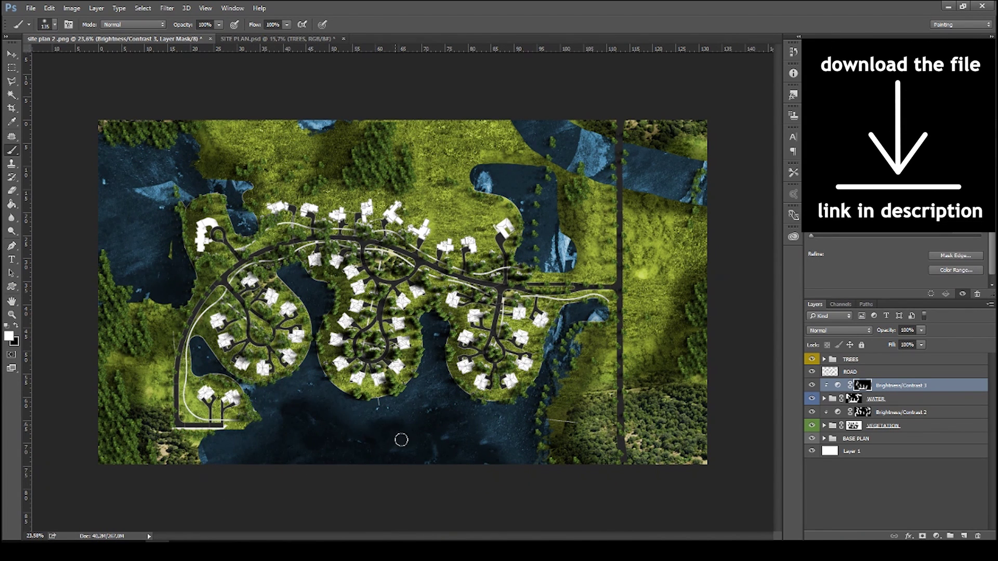
left_click_drag(151, 206, 150, 196)
left_click_drag(581, 153, 557, 123)
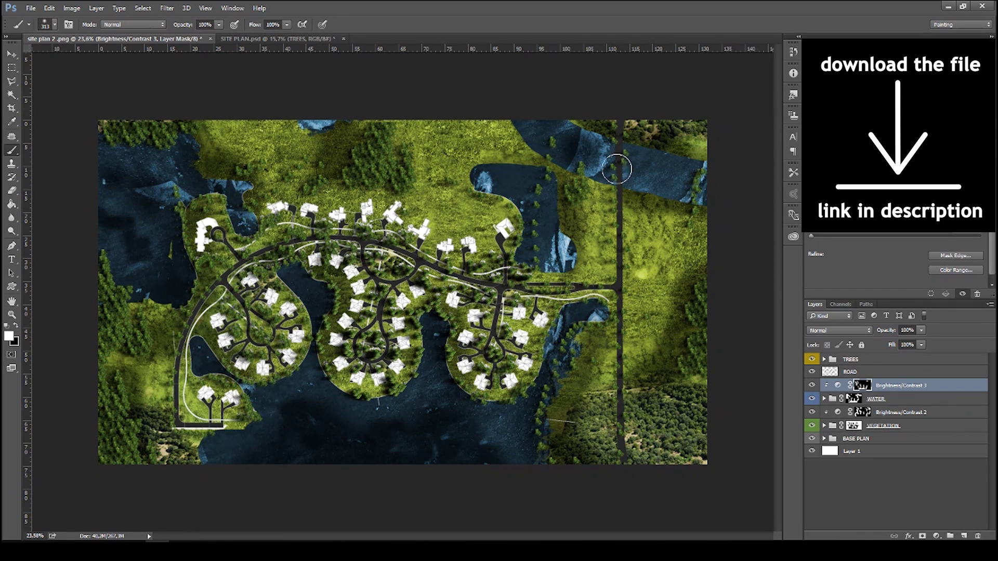
left_click_drag(638, 169, 657, 171)
scroll(479, 416, "down", 4)
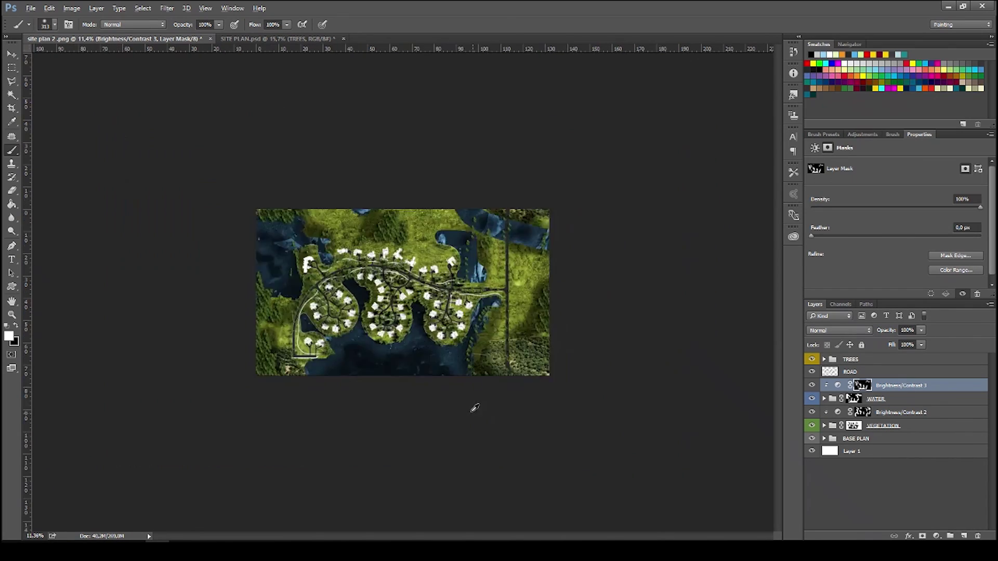
scroll(479, 417, "up", 3)
scroll(642, 410, "up", 1)
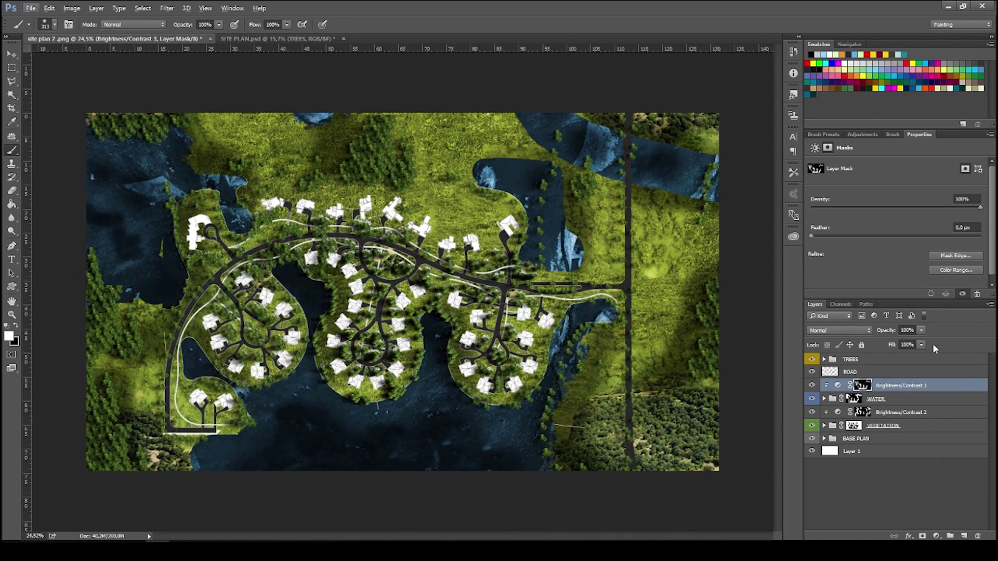
Step: Add a Brightness/Contrast adjustment clipped to the TREES group with brightness -68 and invert its mask
left_click(876, 363)
left_click(863, 135)
left_click(836, 155)
left_click(886, 366, "alt")
left_click_drag(895, 193, 857, 193)
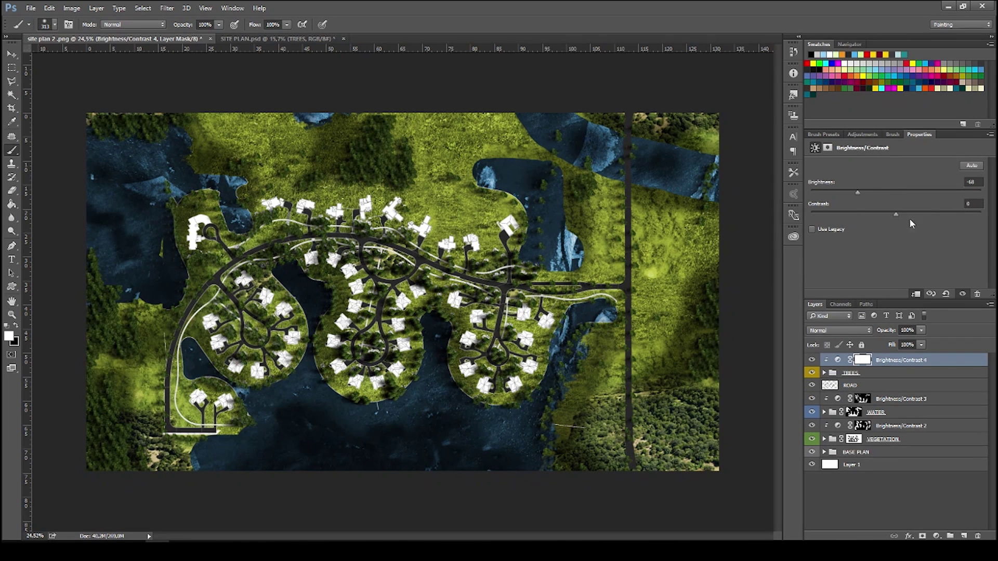
left_click(865, 358)
key("ctrl+i")
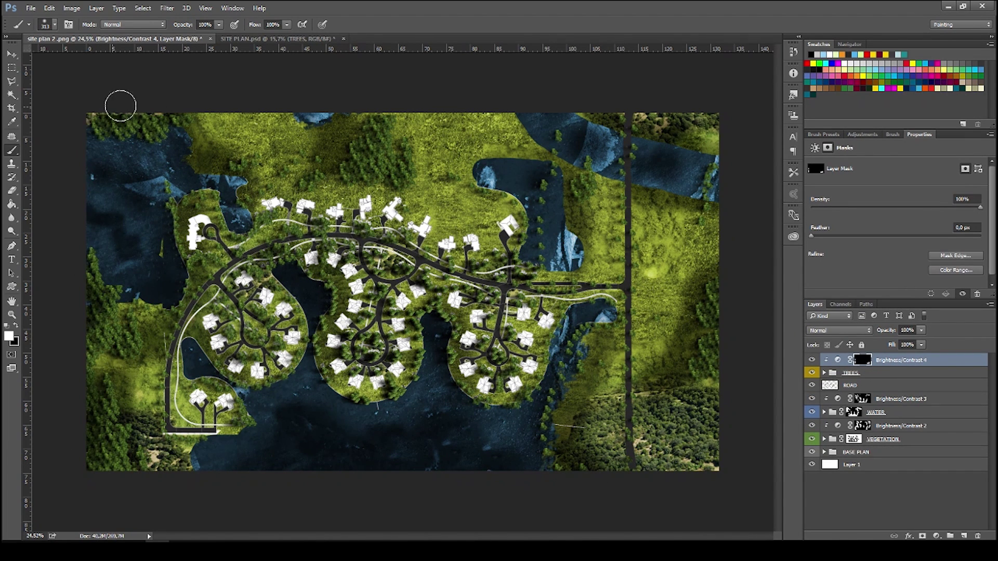
Step: Paint white on the tree adjustment's mask to darken parts of the tree clusters around the plan
scroll(460, 330, "down", 18)
scroll(407, 323, "up", 19)
key("v")
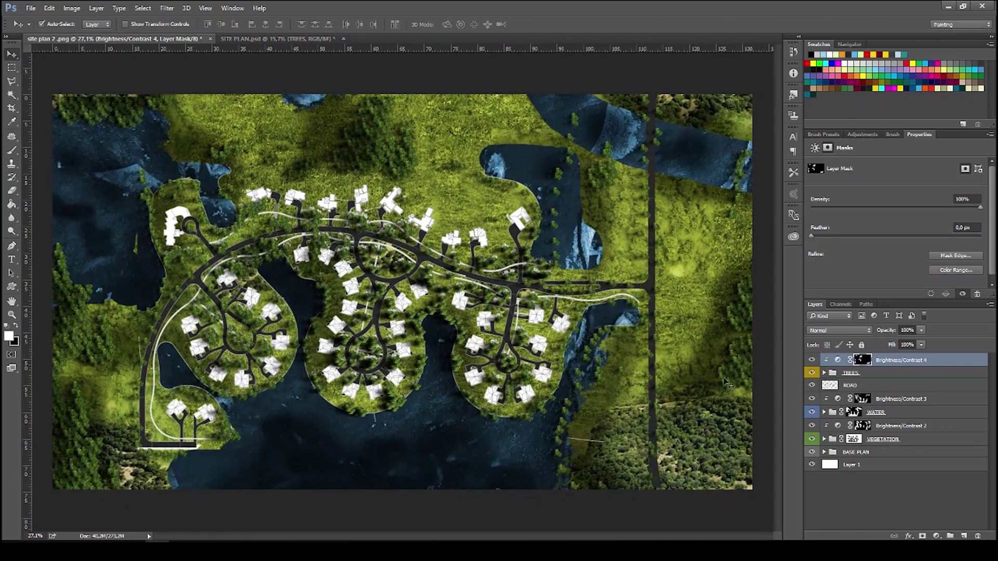
Step: Hide the rendered layers above BASE PLAN and select the lawns around the houses on Background copy with the Magic Wand
scroll(467, 320, "up", 3)
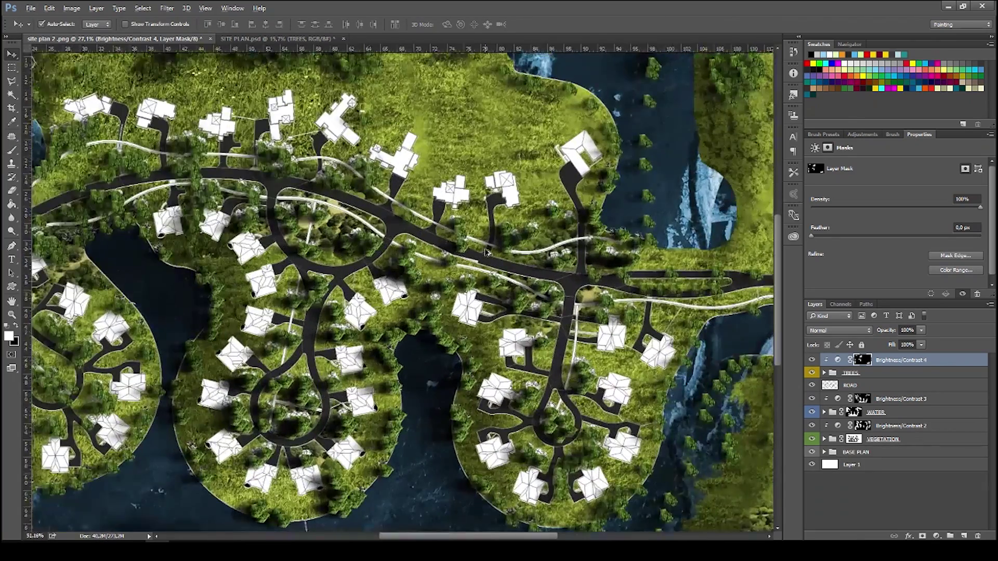
scroll(551, 223, "up", 2)
left_click_drag(551, 226, 530, 204)
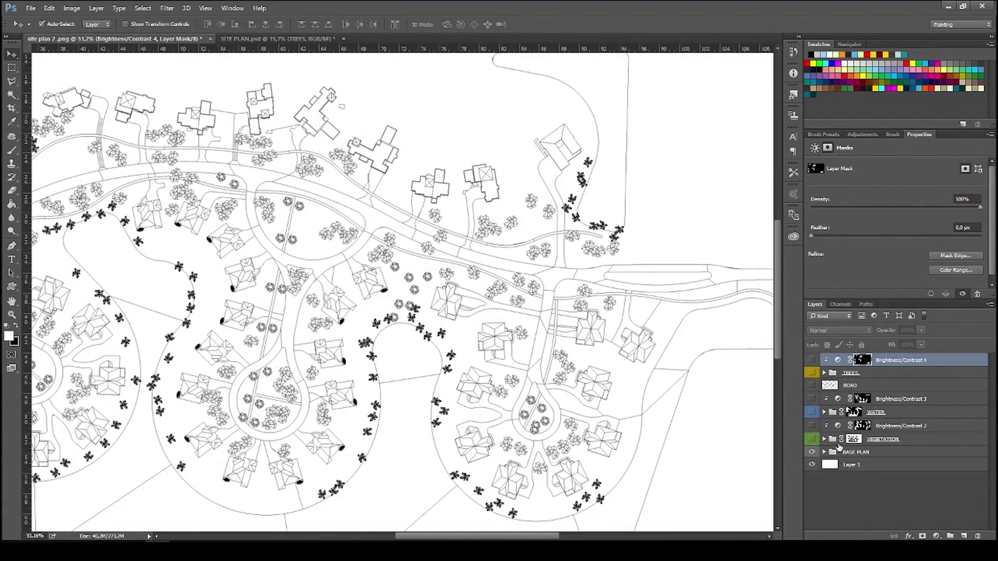
left_click(833, 452)
left_click(824, 453)
left_click(860, 477)
key("w")
left_click(468, 343)
left_click(664, 321, "shift")
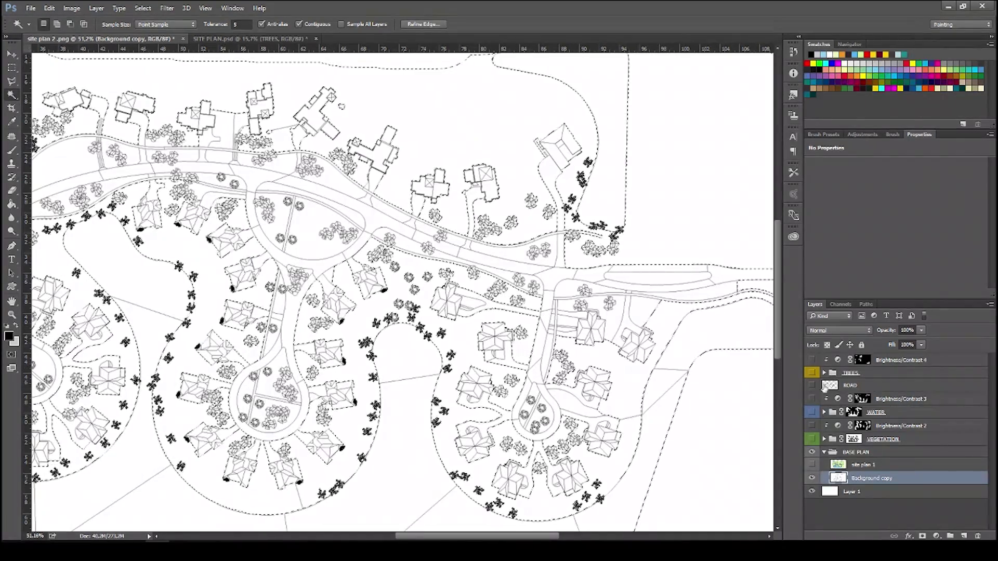
Step: Show the vegetation, water, road, tree and adjustment layers again, keeping site plan 1 hidden after a brief check
left_click(812, 465)
left_click_drag(812, 440, 812, 360)
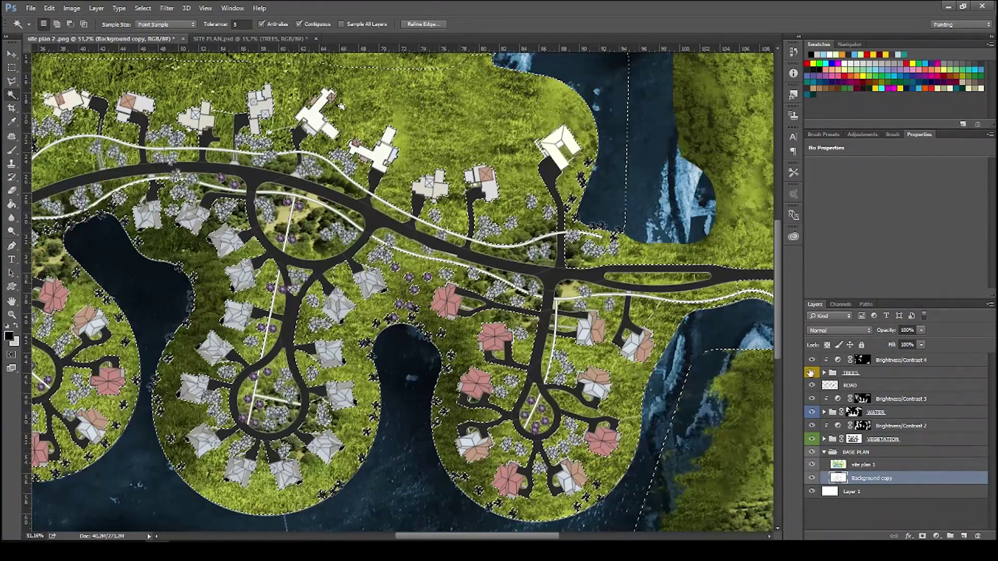
left_click(812, 464)
scroll(908, 366, "up", 1)
Step: Create a new layer named shadows above the tree adjustment and switch to the Brush tool at 20% opacity
left_click(908, 365)
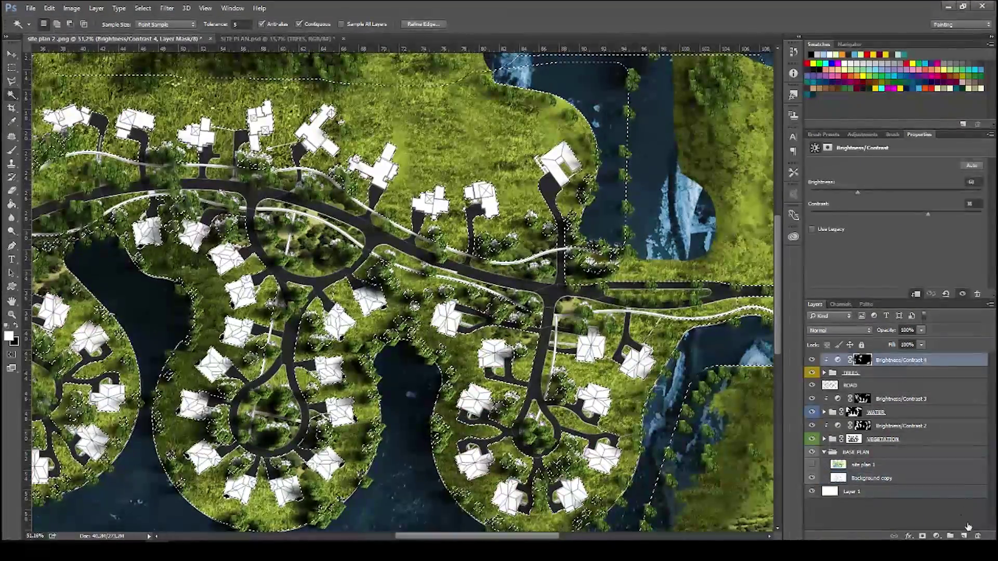
left_click(963, 535)
key("Return")
key("b")
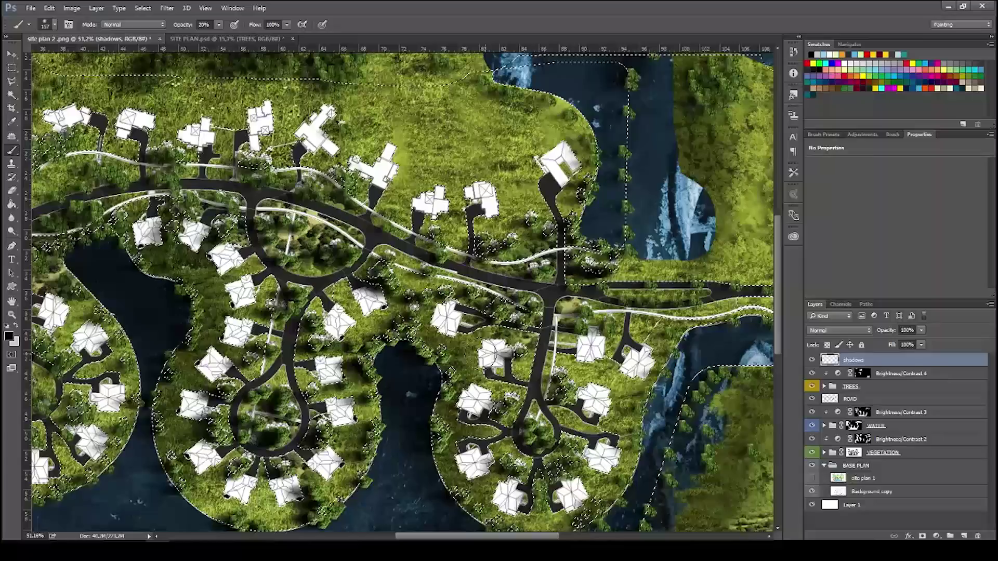
Step: Clear the lawn selection and delete the shadows layer
scroll(581, 355, "up", 1)
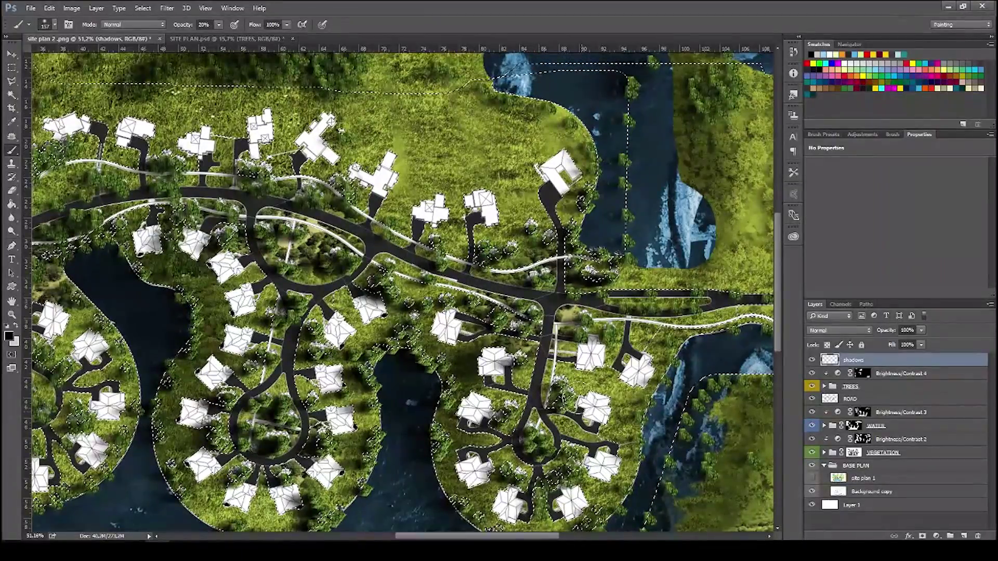
scroll(581, 356, "up", 1)
scroll(590, 355, "up", 2)
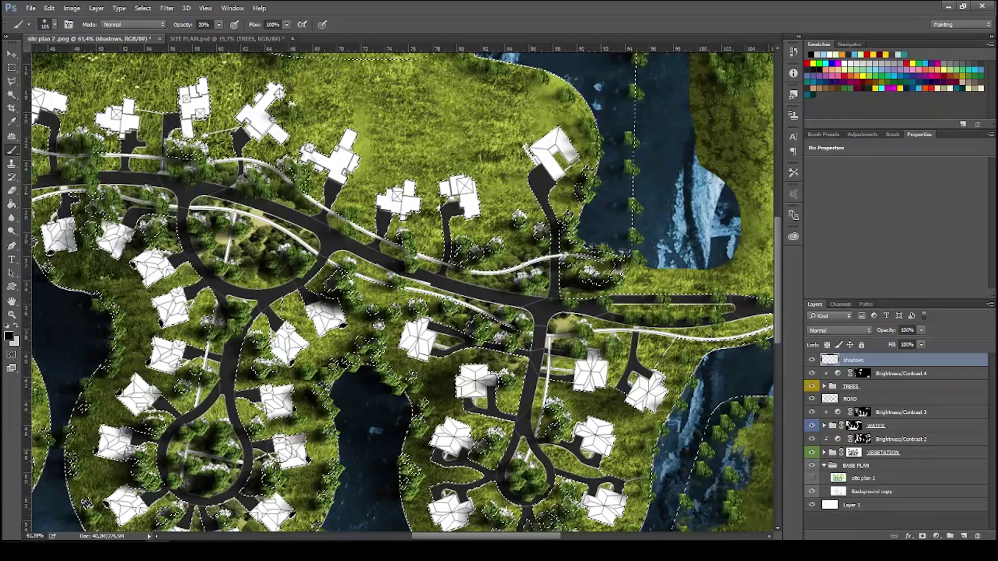
left_click_drag(379, 207, 466, 311)
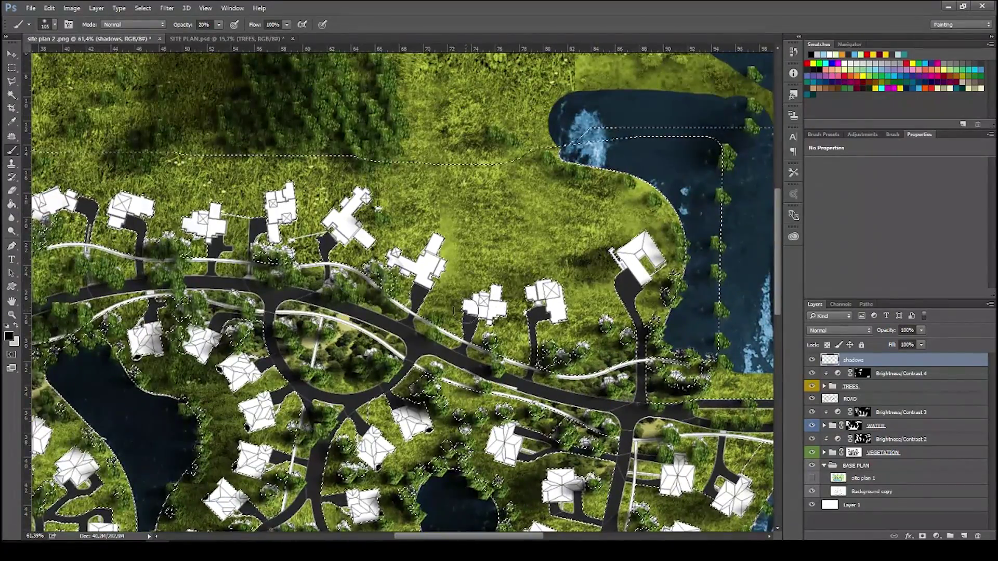
key("ctrl+d")
scroll(466, 311, "down", 6)
key("Delete")
left_click(11, 54)
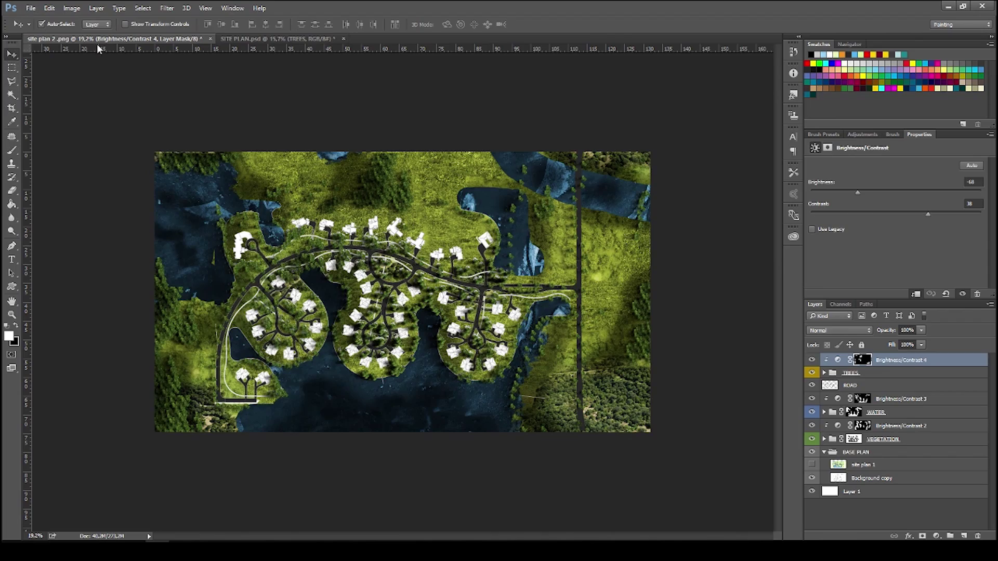
Step: Create a new layer named CLOOUDS above the tree Brightness/Contrast adjustment and switch to the Brush tool
left_click(313, 39)
left_click(171, 39)
scroll(447, 250, "up", 3)
scroll(447, 249, "down", 1)
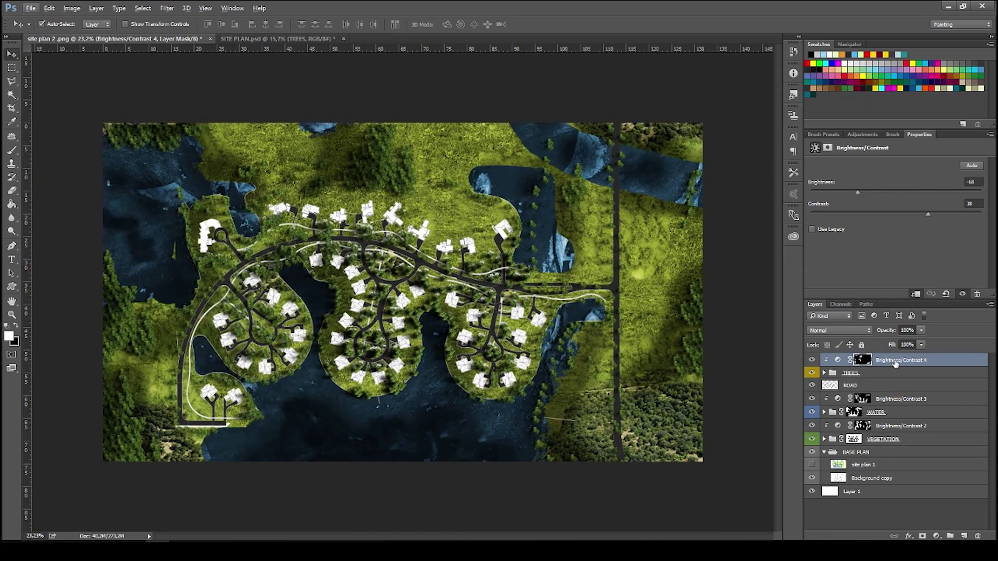
left_click(964, 536)
double_click(863, 359)
key("Escape")
double_click(852, 360)
key("b")
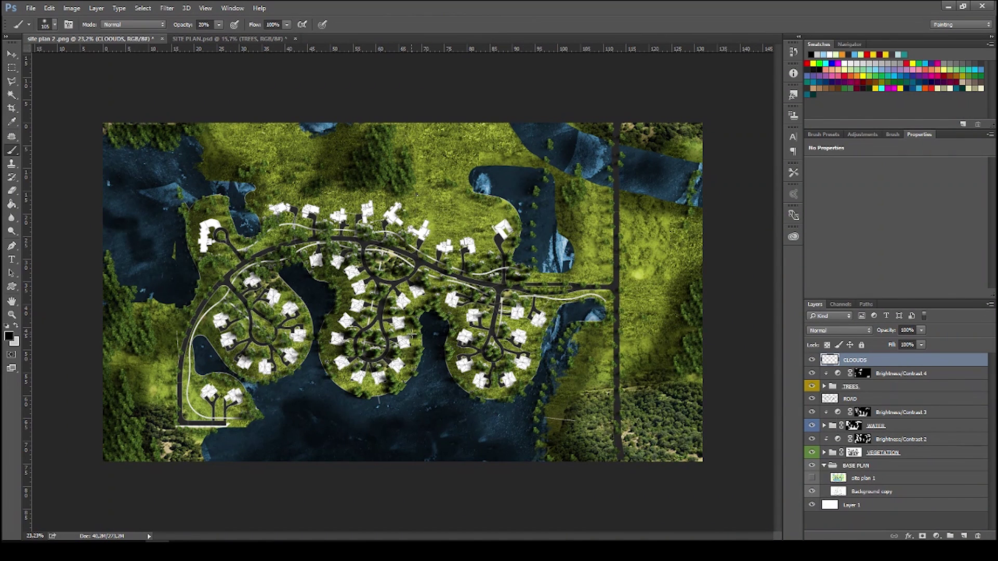
Step: Restore the default brush presets and select the soft, cloud-like 45 px brush
right_click(572, 375)
scroll(603, 328, "down", 1)
scroll(618, 378, "up", 1)
left_click(824, 206)
left_click(852, 303)
key("Return")
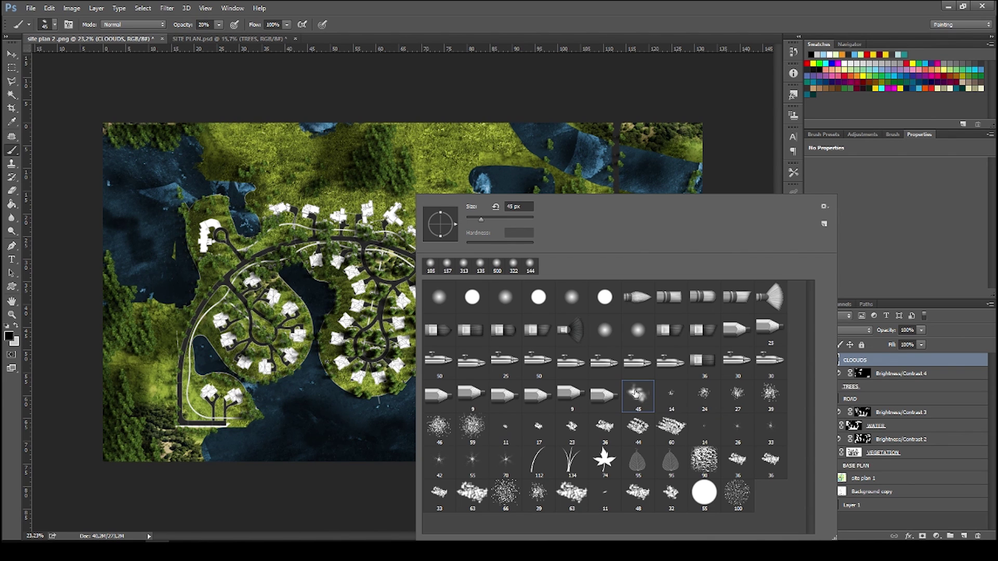
key("Return")
Step: Try painting large pale clouds over the lake with the brush at 100% opacity
left_click_drag(391, 405, 540, 419)
left_click(368, 455)
left_click(625, 498)
left_click(502, 213)
left_click_drag(411, 318, 341, 319)
key("0")
left_click(347, 419)
left_click(314, 457)
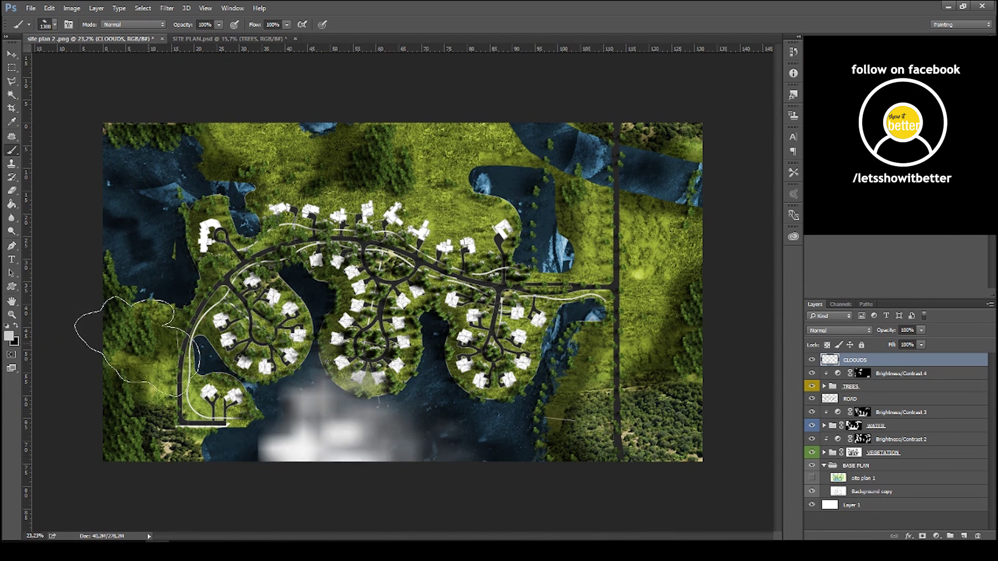
Step: Try smaller cloud dabs over the lake and undo all of the test strokes
scroll(323, 445, "up", 5)
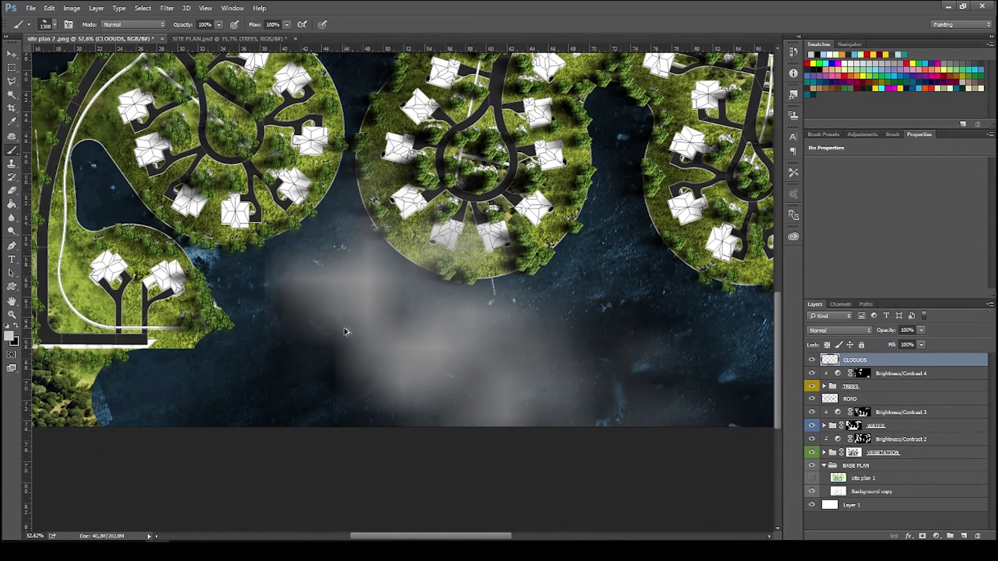
right_click(433, 326, "alt")
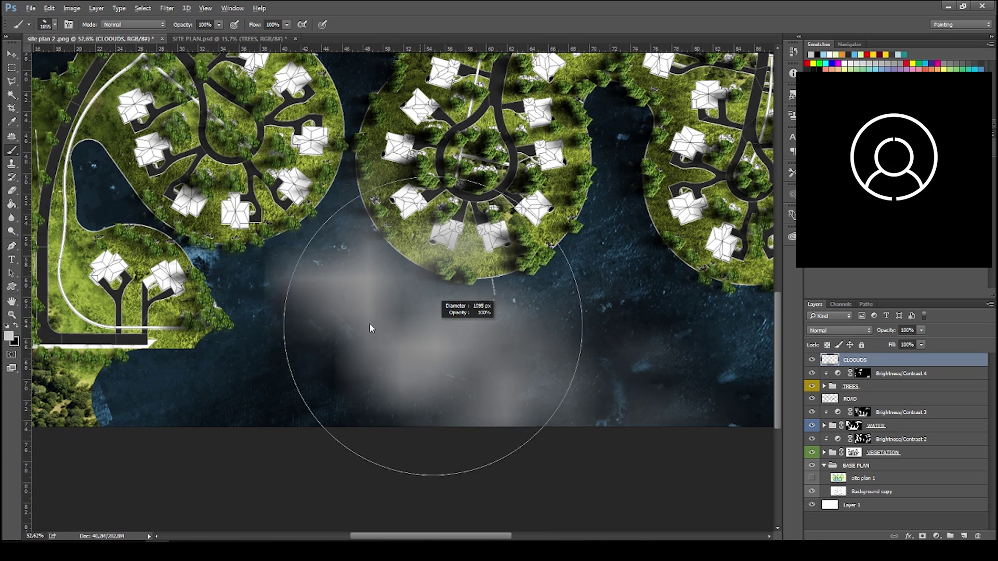
left_click(311, 372)
left_click(239, 396)
left_click(319, 345)
key("ctrl+alt+z")
key("ctrl+alt+z")
key("ctrl+alt+z")
key("ctrl+alt+z")
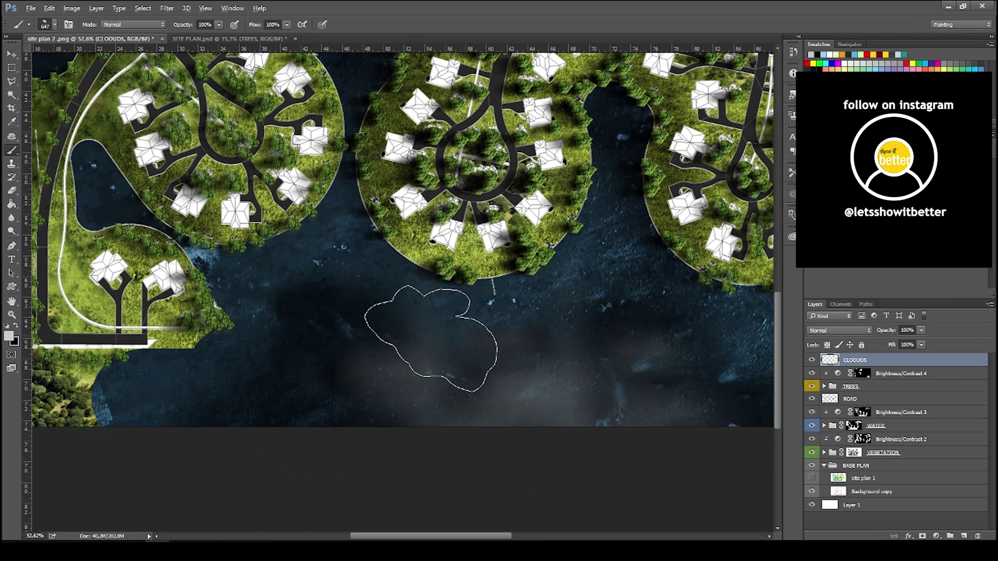
key("ctrl+alt+z")
key("ctrl+alt+z")
Step: Load the VIZSR.abr brush set from the BRUSHES folder
right_click(462, 321)
left_click(874, 207)
left_click(908, 340)
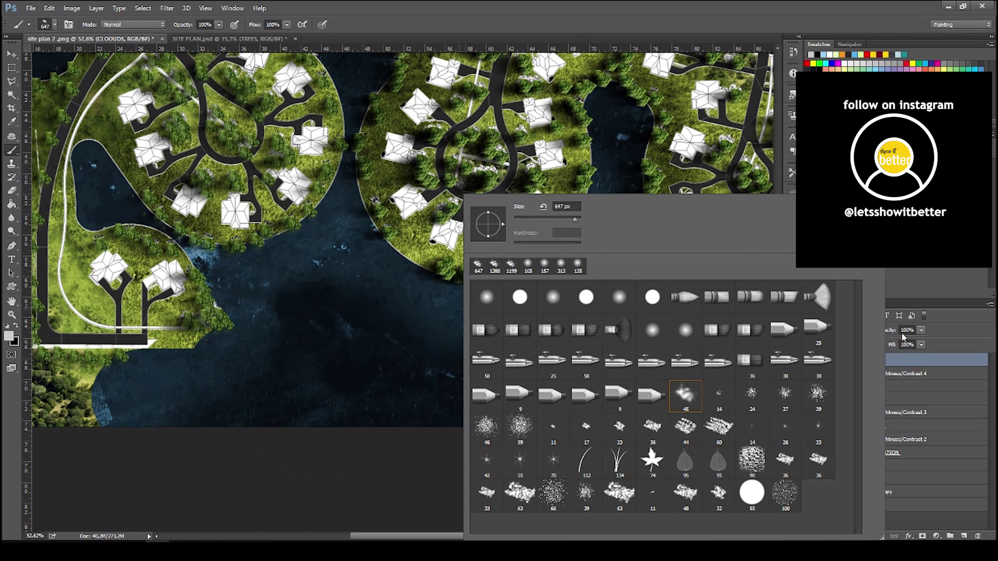
type("v")
left_click(685, 478)
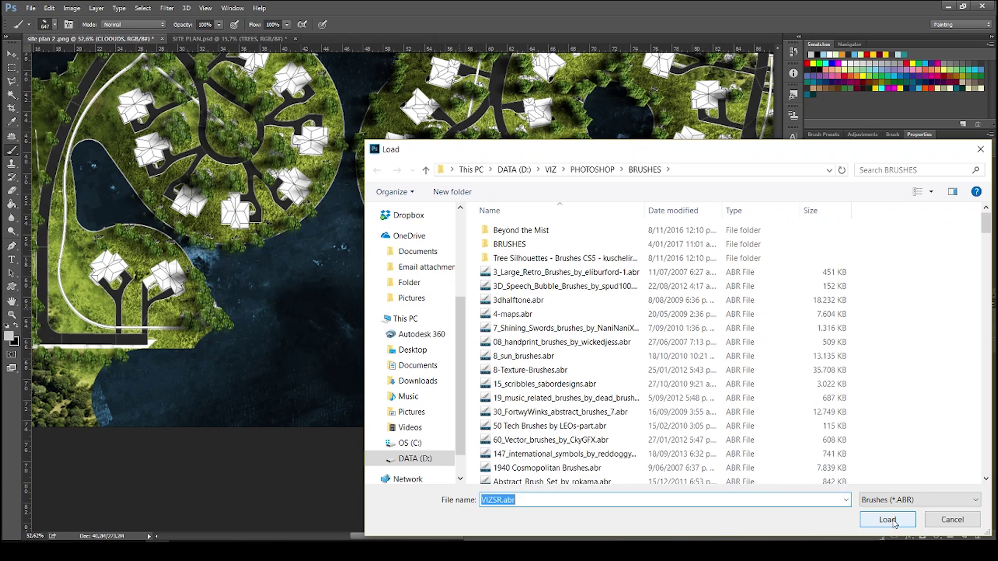
left_click(888, 520)
Step: Try a cloud brush dab about 960 px wide over the lake and undo it
left_click_drag(328, 338, 349, 341)
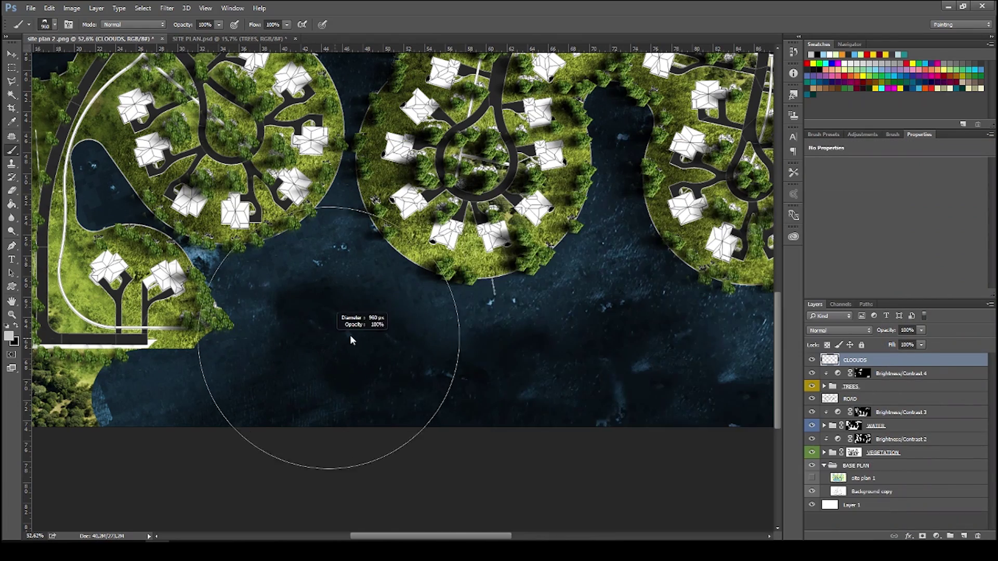
left_click(393, 341)
key("ctrl+z")
Step: Reset the swatches to default, make white the foreground colour, and undo a test dab over the plan
scroll(452, 405, "down", 10)
scroll(306, 381, "up", 2)
key("d")
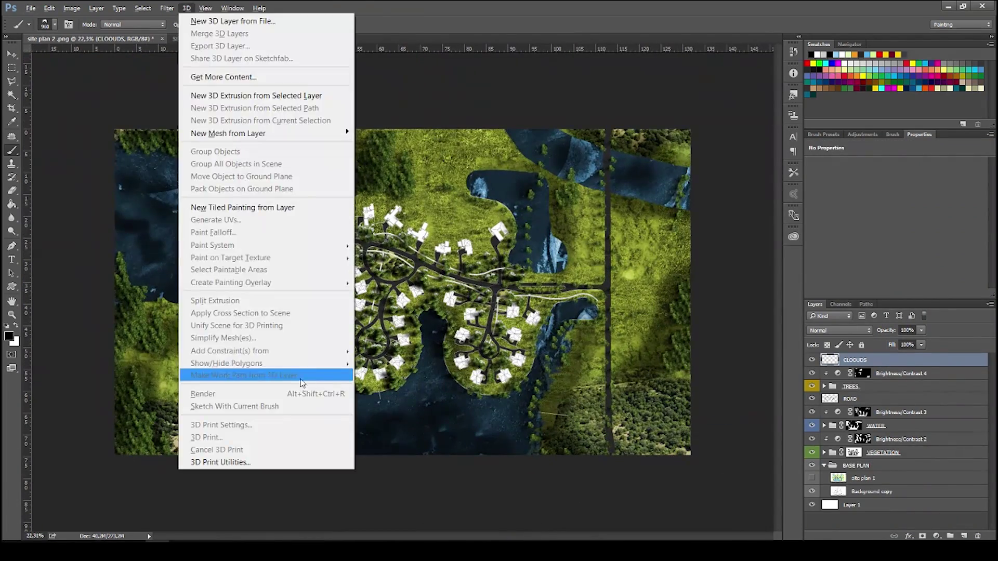
key("Escape")
key("x")
left_click(260, 423)
key("ctrl+z")
Step: Paint white clouds at the plan's upper and lower-right edges with a 1999 px brush, undoing misplaced dabs
mouse_move(355, 367)
left_mouse_down()
mouse_move(518, 363)
mouse_move(366, 375)
left_mouse_up()
left_click(672, 497)
key("ctrl+z")
left_click(604, 519)
left_click(512, 266)
key("ctrl+z")
left_click(481, 148)
scroll(410, 322, "up", 2)
left_click(403, 319)
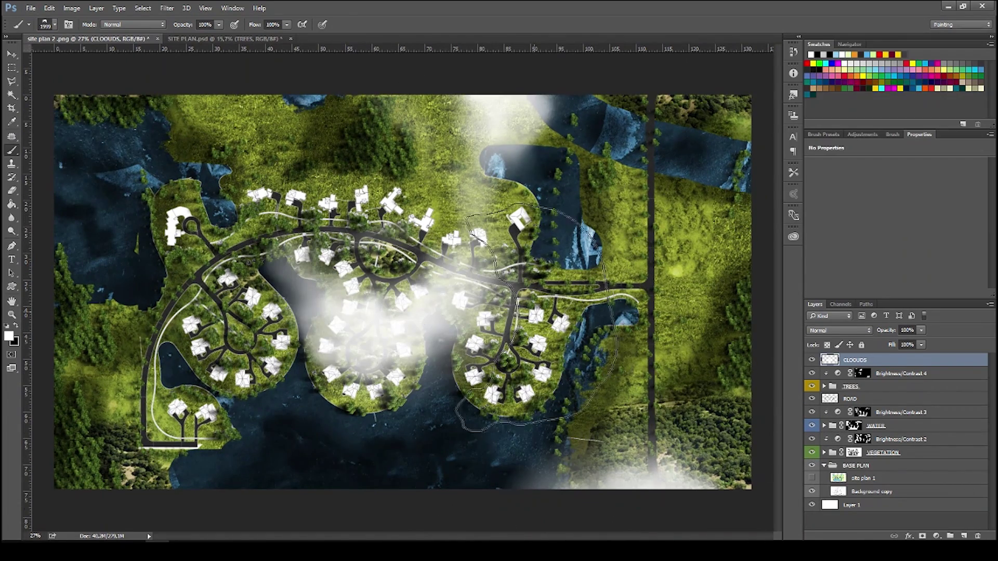
key("ctrl+z")
Step: Pick a denser cloud brush and paint clouds along the plan's left and right edges
scroll(442, 343, "down", 5)
right_click(471, 318)
left_click_drag(234, 245, 285, 245)
left_click(212, 246)
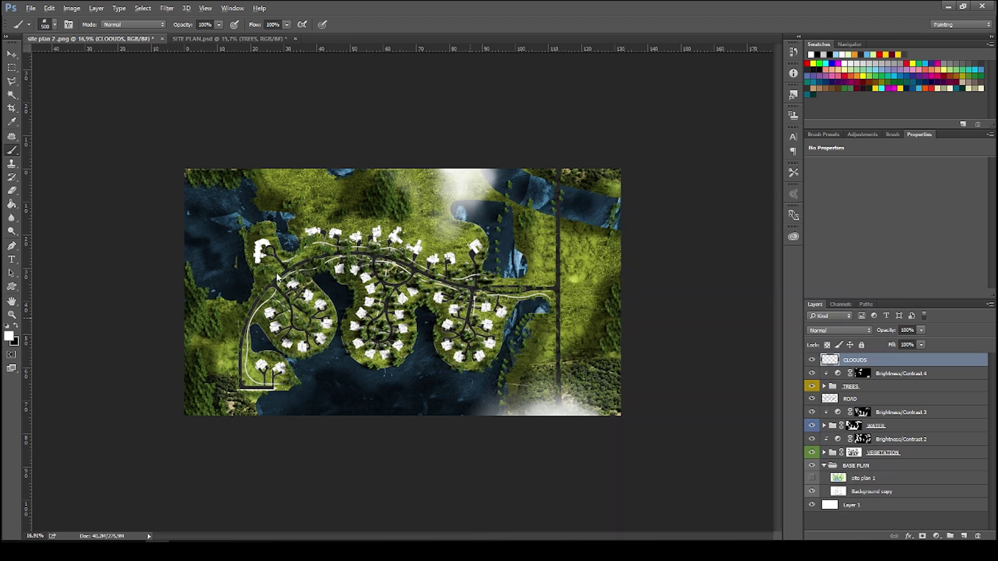
left_click(166, 364)
scroll(305, 393, "up", 2)
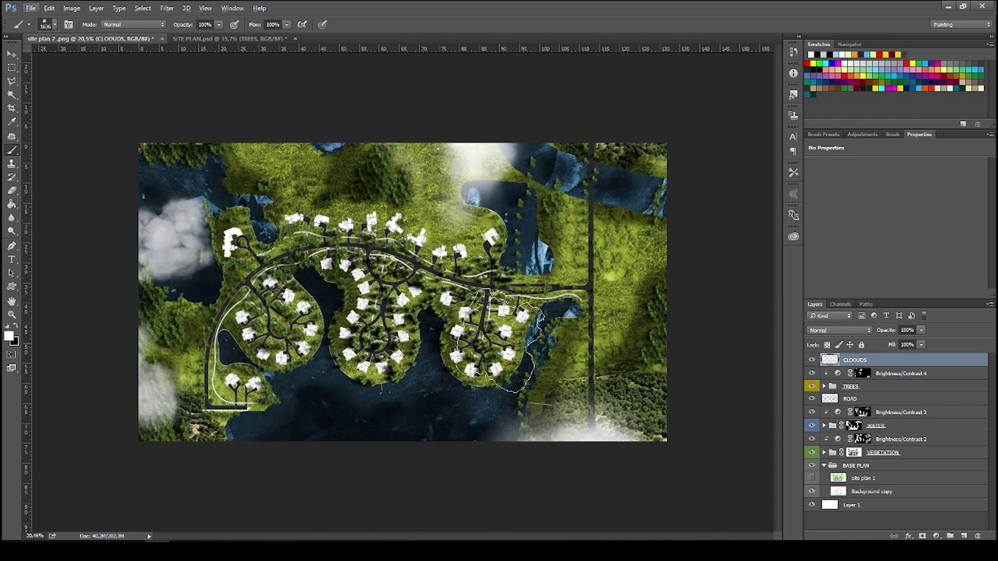
left_click(632, 329)
left_click(626, 146)
Step: Set the brush to 1421 px and 40% opacity and paint faint clouds over the lower lake and upper-left corner
left_click_drag(411, 379, 401, 379)
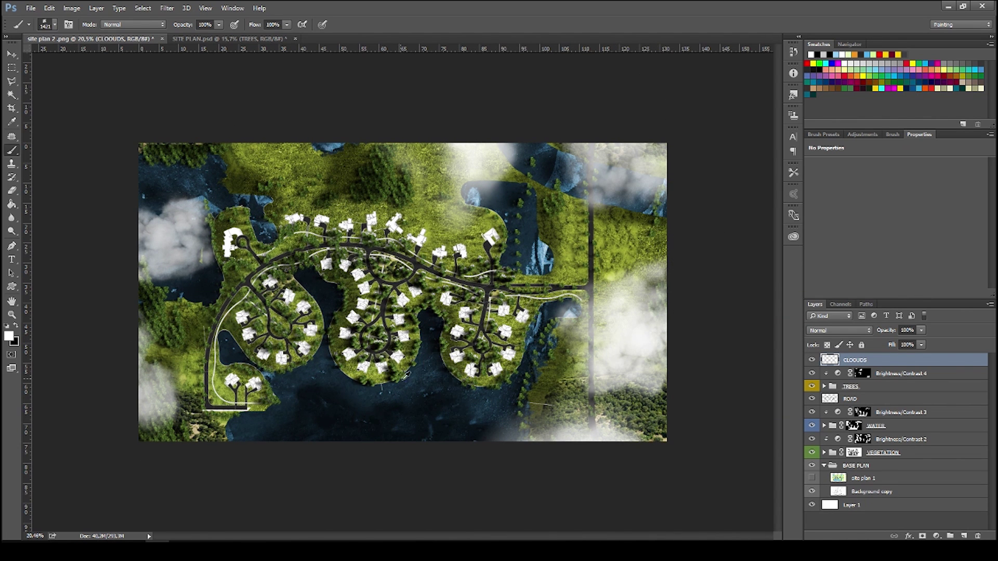
key("4")
left_click(408, 416)
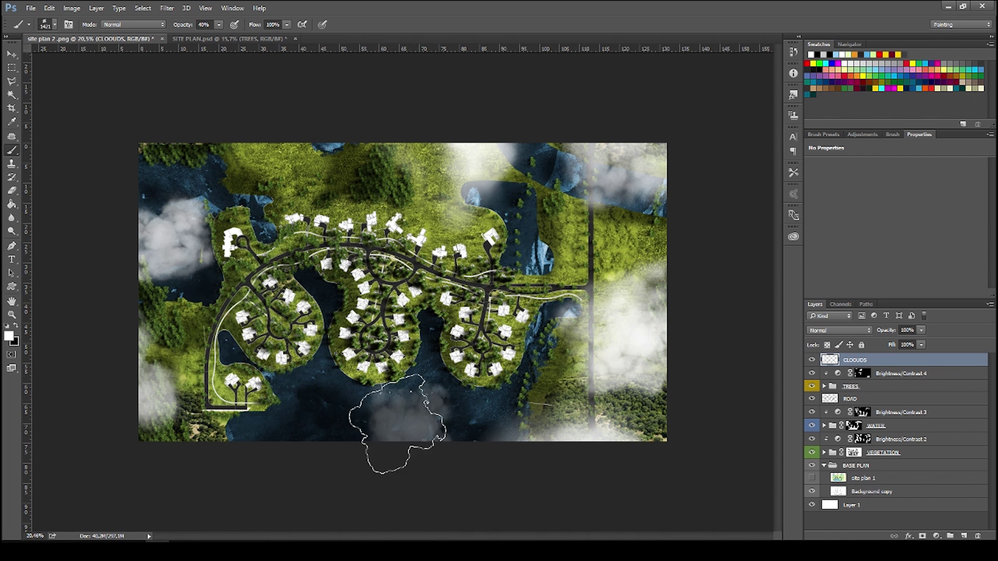
left_click(248, 431)
left_click(243, 149)
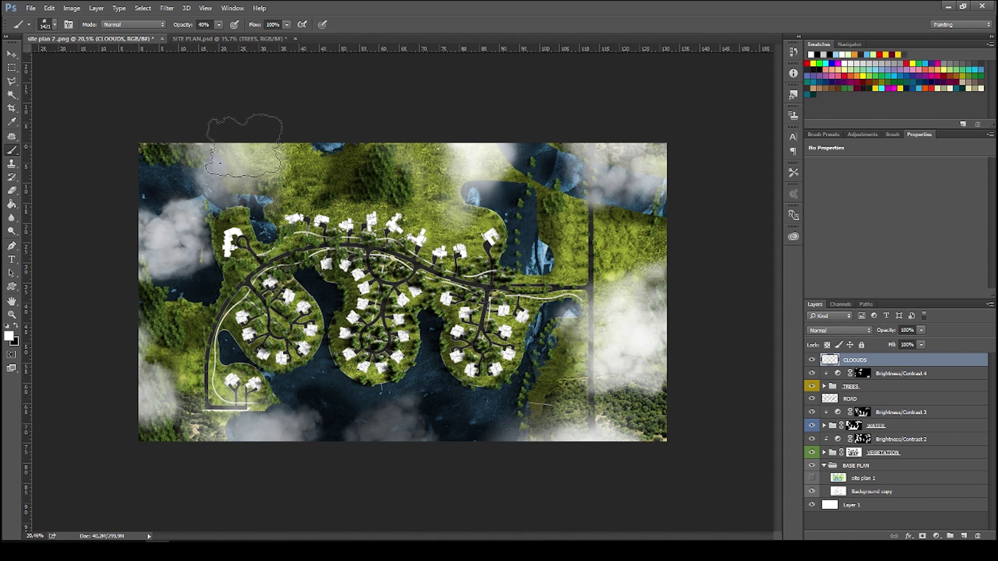
Step: Paint more faint clouds over the northern grassland and trees and above the lower lake
scroll(468, 273, "up", 2)
scroll(483, 281, "down", 3)
left_click(371, 157)
left_click(361, 158)
left_click(385, 162)
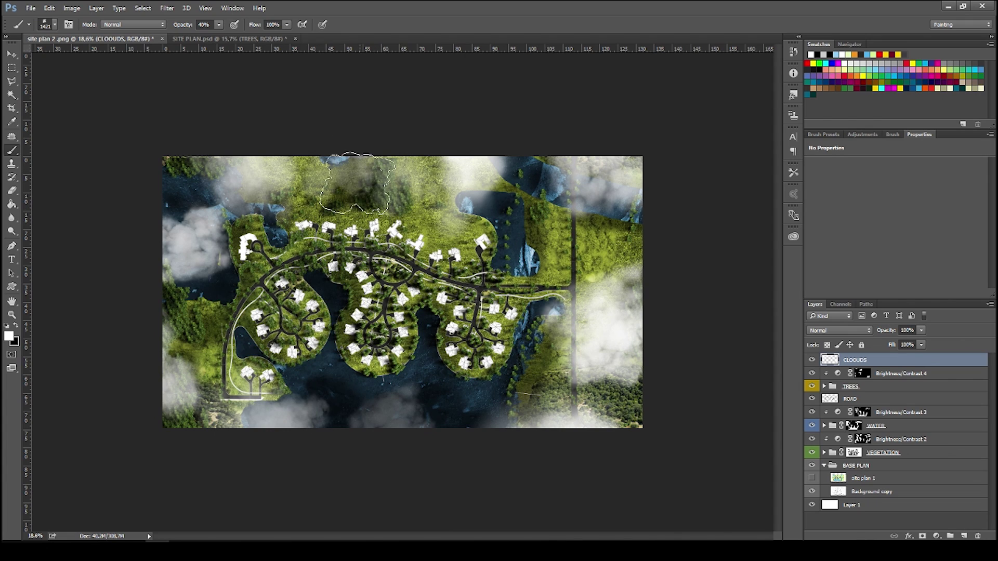
left_click(357, 173)
left_click(334, 388)
Step: Add a Hue/Saturation adjustment to the TREES group and shift the trees to an autumn orange
key("v")
scroll(413, 252, "down", 5)
scroll(400, 270, "up", 6)
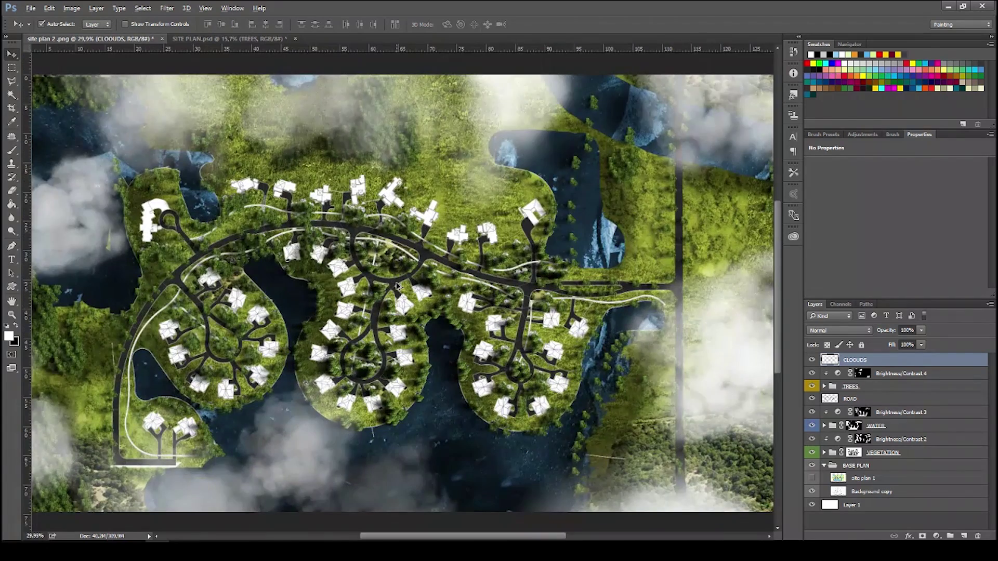
scroll(397, 284, "down", 2)
left_click(886, 387)
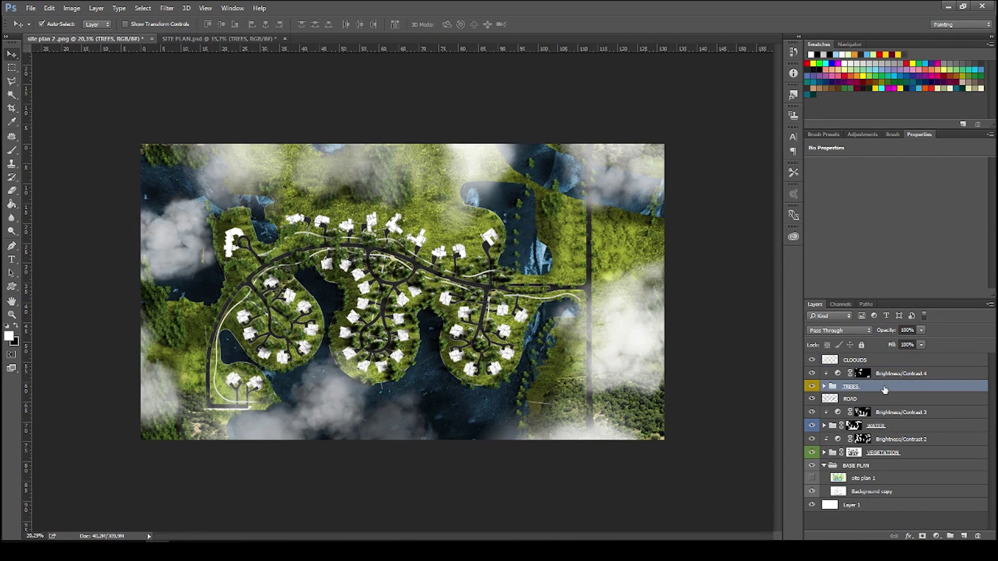
scroll(885, 389, "up", 3)
scroll(852, 396, "down", 2)
left_click(865, 135)
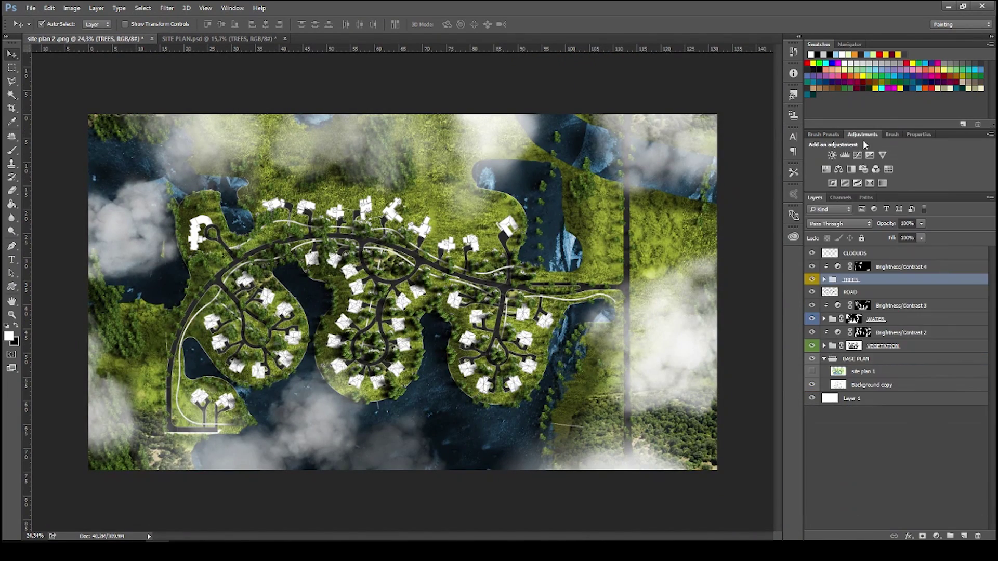
left_click(826, 169)
left_click_drag(866, 208, 938, 228)
scroll(579, 286, "up", 3)
scroll(588, 286, "down", 5)
scroll(591, 289, "up", 2)
scroll(470, 292, "down", 3)
Step: Add a Color Balance adjustment above CLOOUDS and shift the midtones toward red and slightly toward magenta
left_click(878, 365)
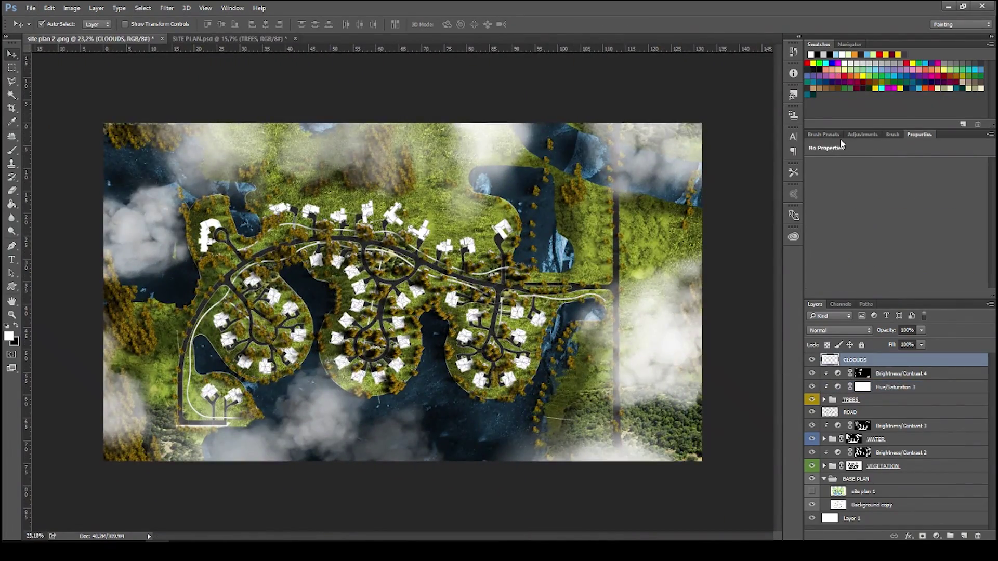
left_click(862, 134)
left_click(852, 156)
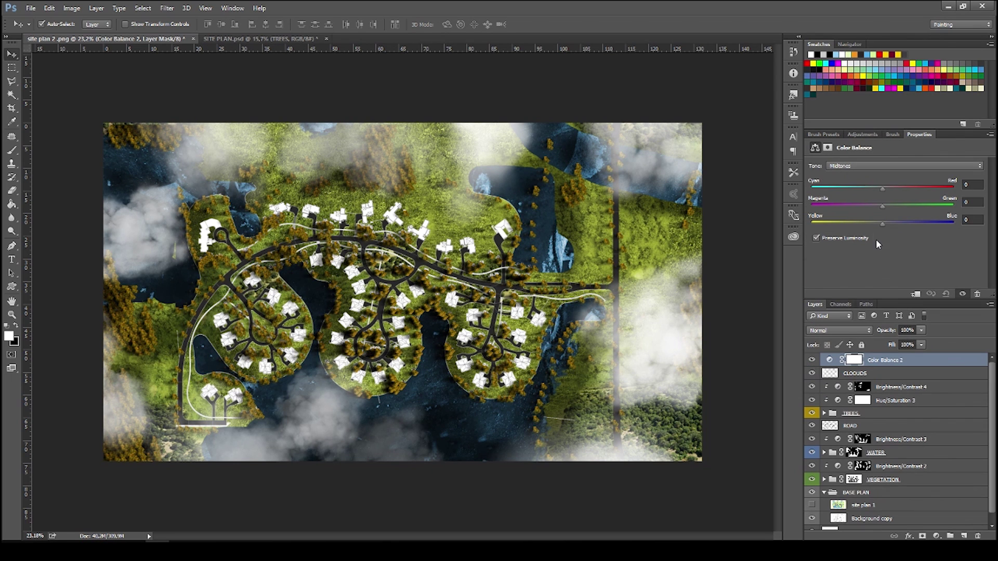
left_click(895, 188)
left_click_drag(882, 207, 878, 208)
Step: Add a Brightness/Contrast adjustment above the Color Balance with brightness set to 16
left_click(865, 136)
left_click(813, 158)
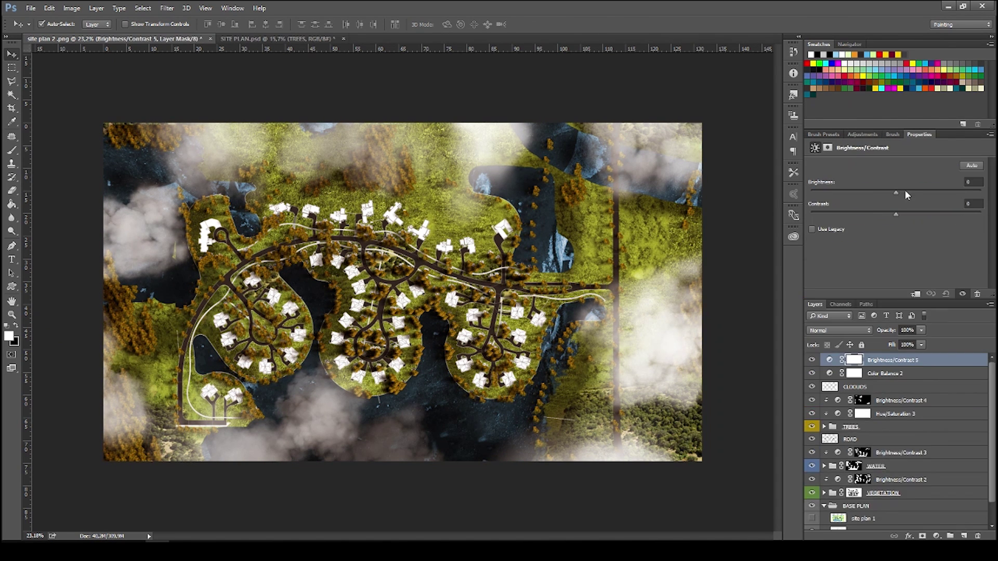
left_click(904, 189)
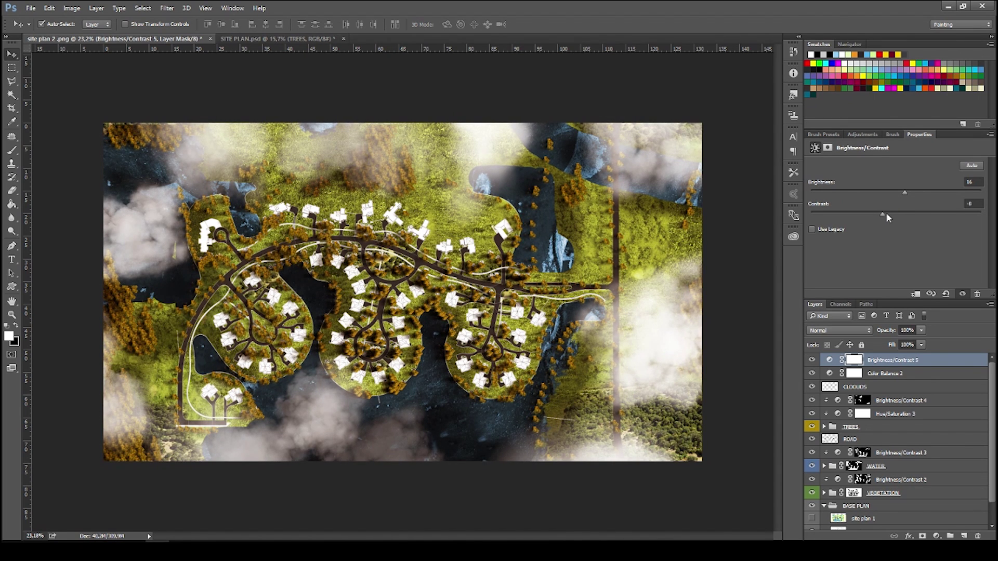
Step: Create a new top layer, paint a soft white haze with a 1128 px round brush, and set it to Overlay
left_click(964, 537)
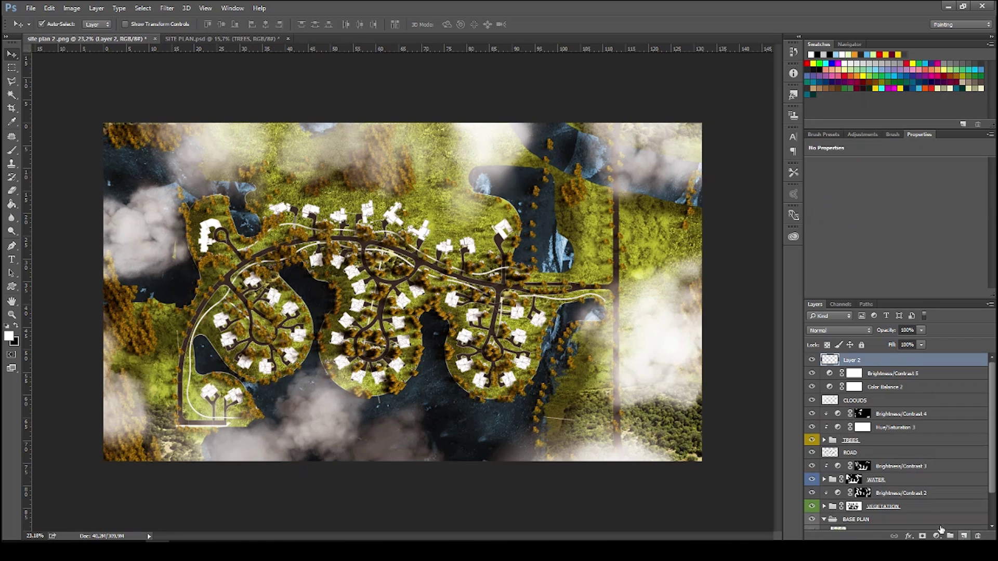
key("b")
right_click(457, 365)
left_click(552, 296)
left_click_drag(414, 323, 448, 330)
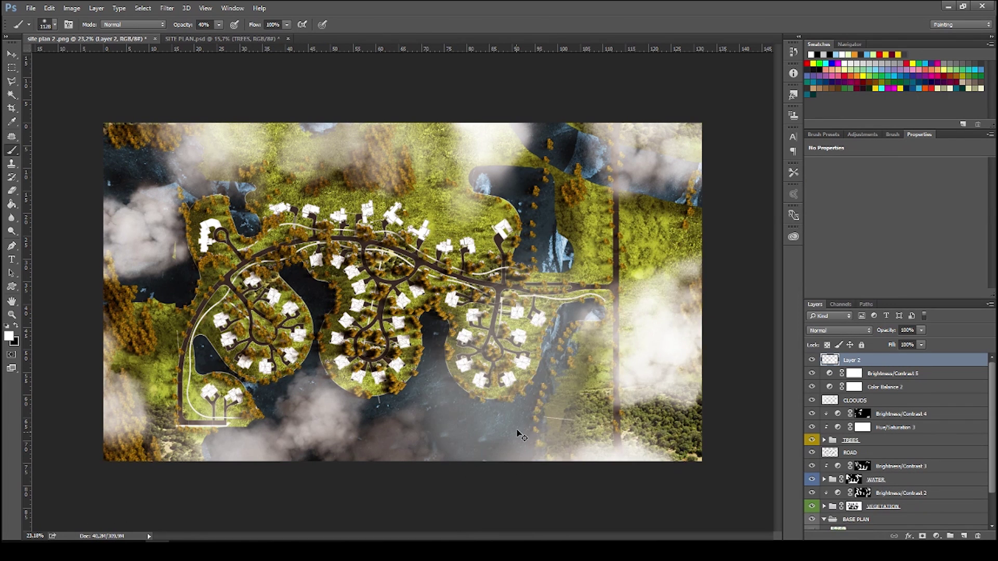
left_click(839, 330)
left_click(831, 434)
Step: Paint soft white overlay highlights on the eastern fields and clouds, then on the lake clouds with a 315 px brush
mouse_move(688, 460)
left_mouse_down()
mouse_move(677, 437)
mouse_move(681, 163)
mouse_move(680, 424)
left_mouse_up()
left_click_drag(541, 343, 486, 344)
left_click_drag(427, 352, 358, 353)
left_click_drag(388, 372, 400, 297)
left_click_drag(511, 375, 517, 310)
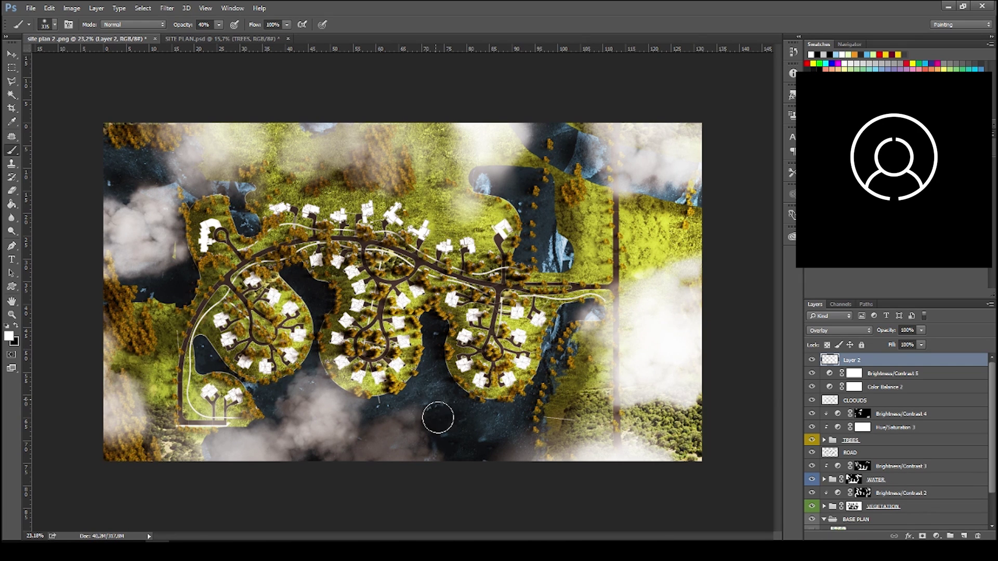
mouse_move(421, 445)
left_mouse_down()
mouse_move(286, 416)
mouse_move(275, 431)
left_mouse_up()
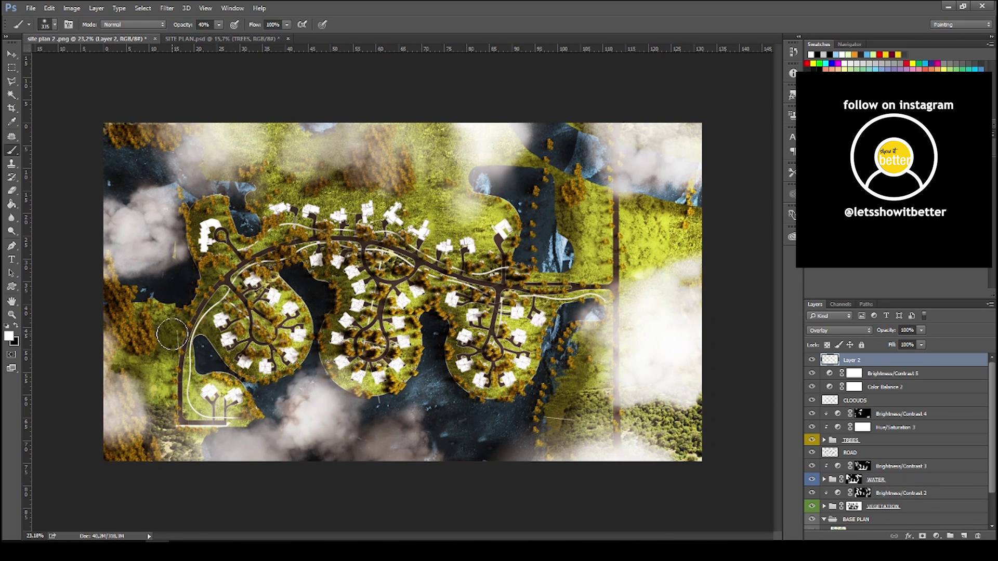
Step: Change the colour of the area surrounding the canvas to black
scroll(156, 322, "down", 5)
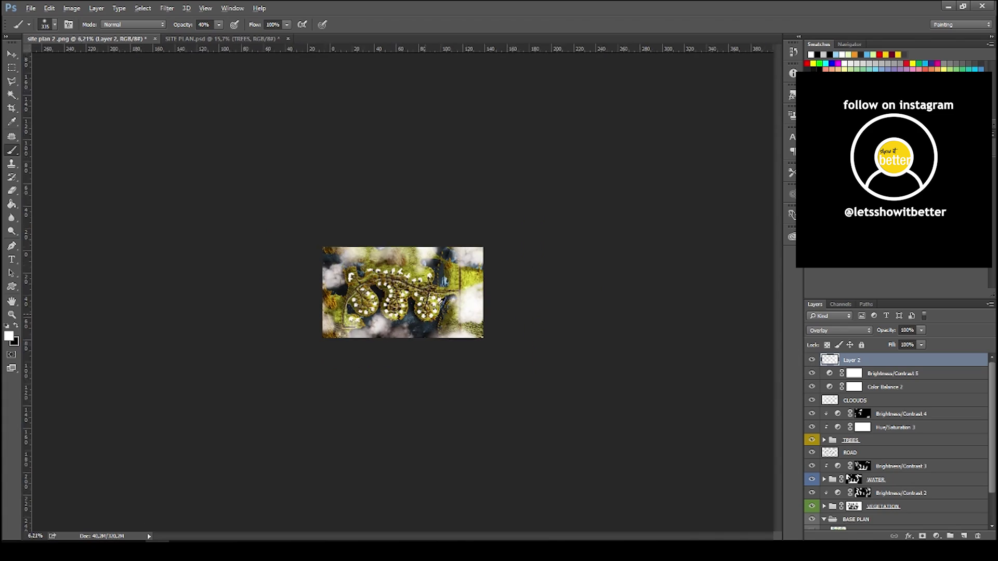
right_click(613, 263)
left_click(658, 320)
scroll(646, 241, "up", 3)
right_click(670, 238)
left_click(712, 282)
right_click(680, 253)
left_click(707, 284)
right_click(696, 259)
left_click(728, 278)
Step: Rotate the canvas view by 90° to inspect the rendered plan in portrait orientation
scroll(511, 253, "up", 2)
key("v")
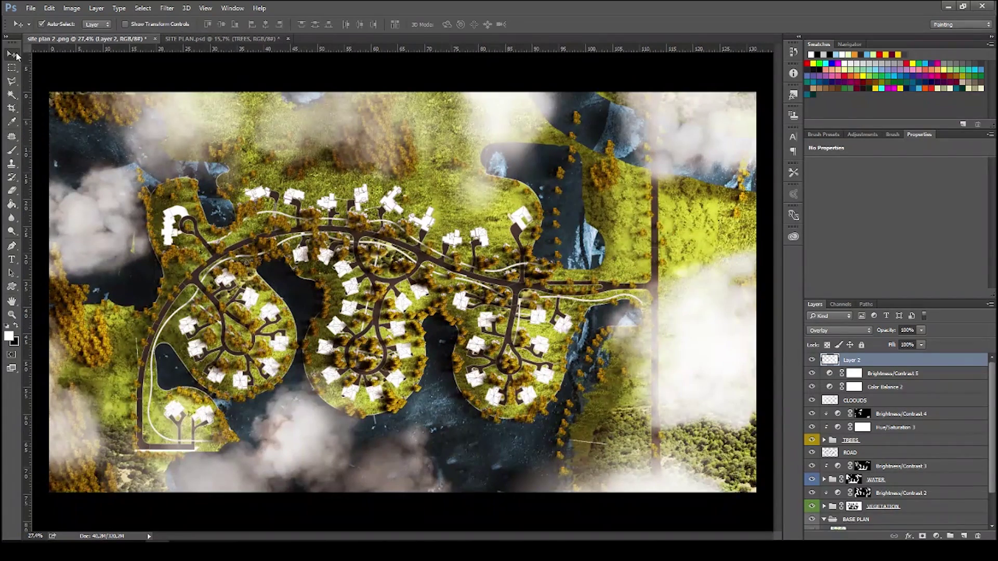
scroll(332, 183, "down", 1)
key("r")
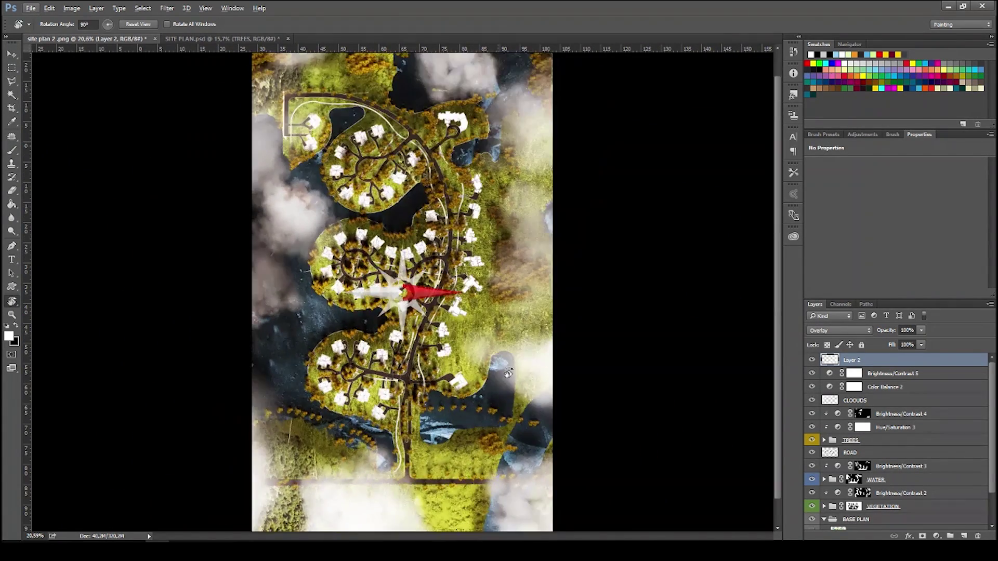